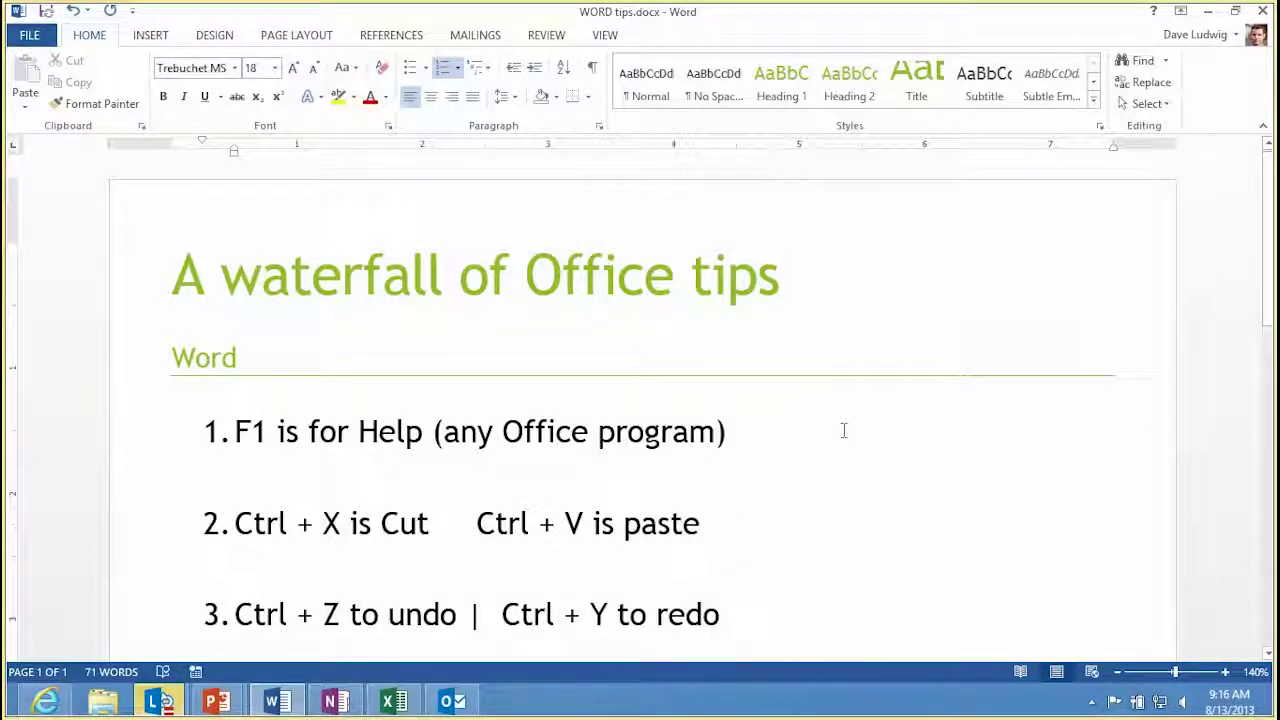
Bring up Word Help with F1 to see its popular searches and getting-started topics.
key(F1)
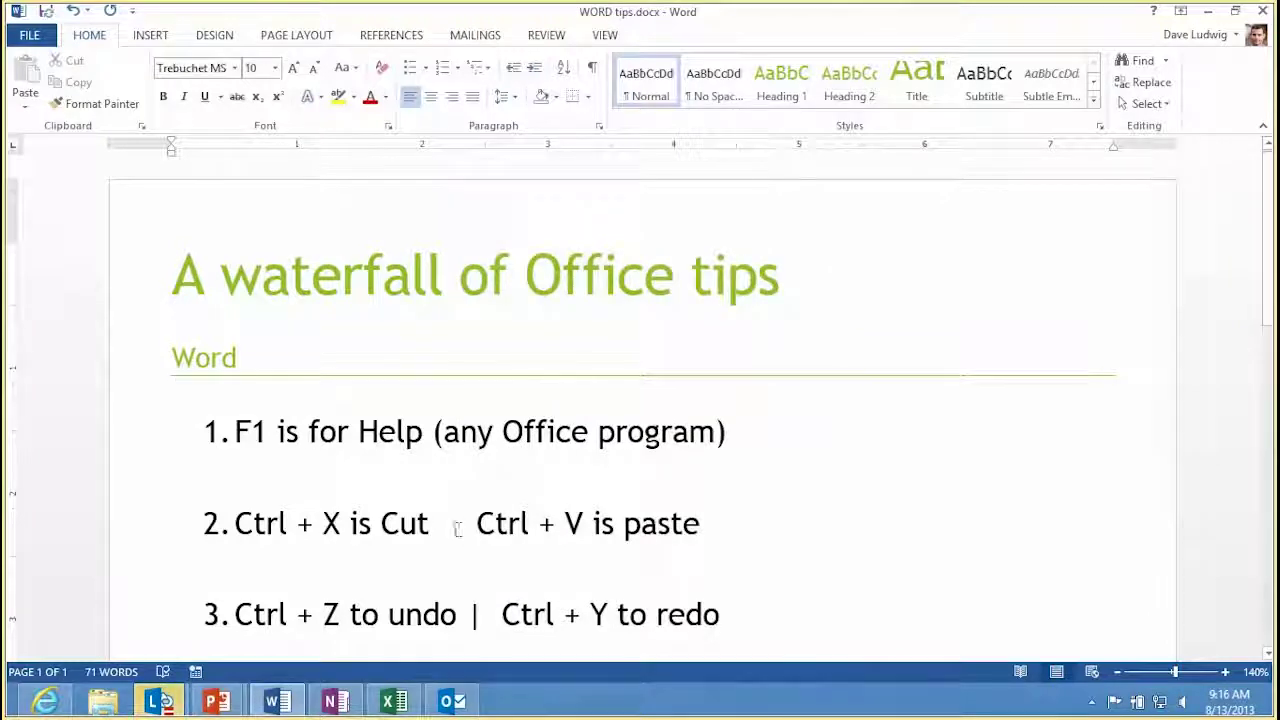
Move 'Ctrl + X is Cut' to follow 'Ctrl + V is paste' in tip 2.
drag(455, 528, 270, 545)
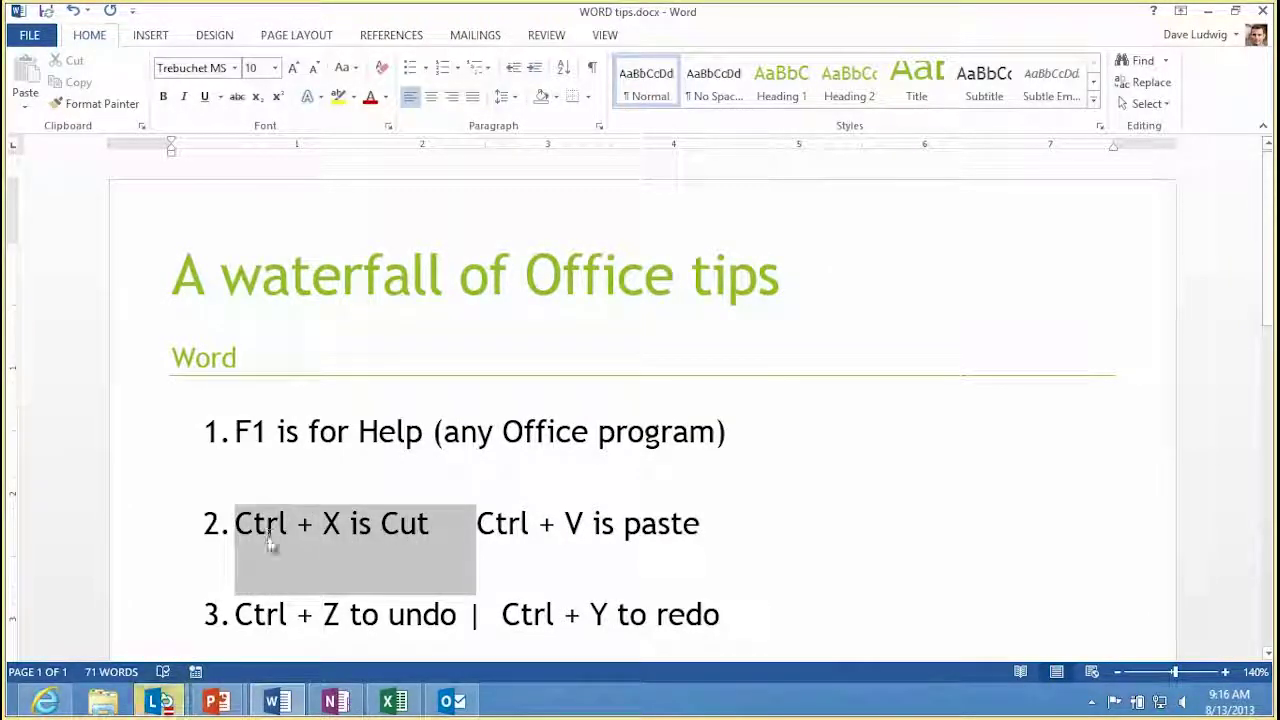
key(ctrl+x)
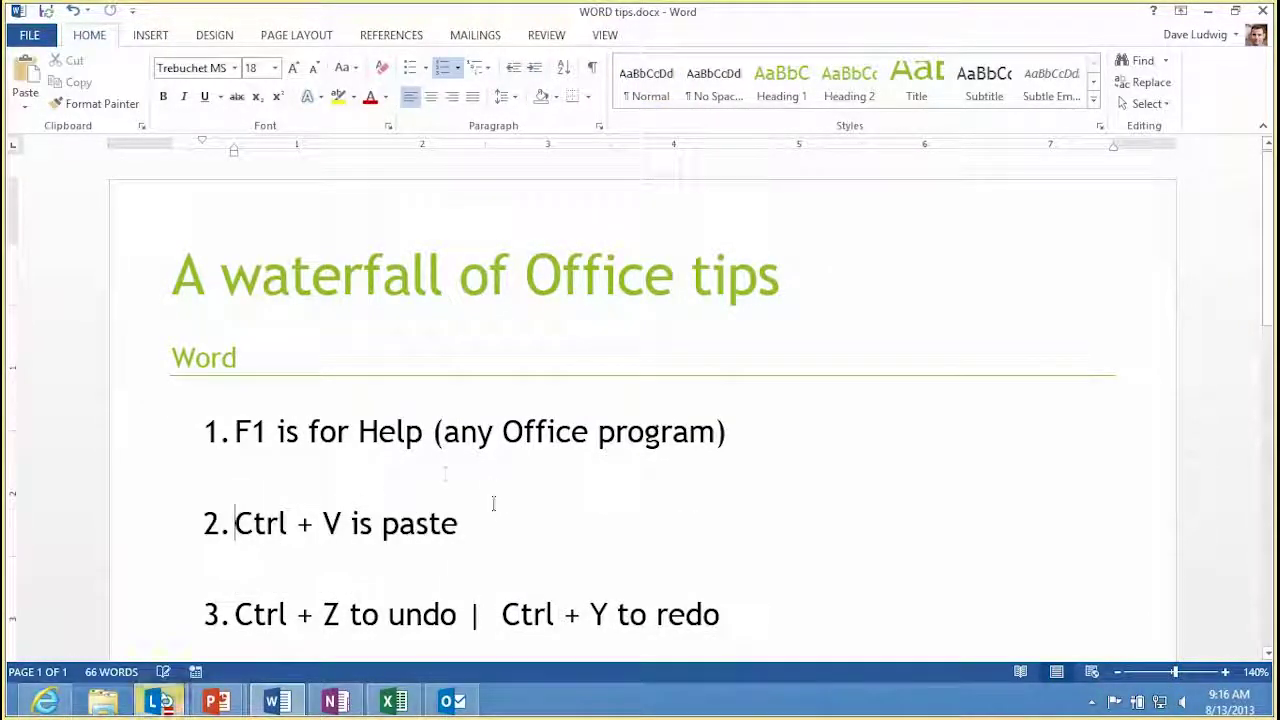
click(514, 524)
key(ctrl+v)
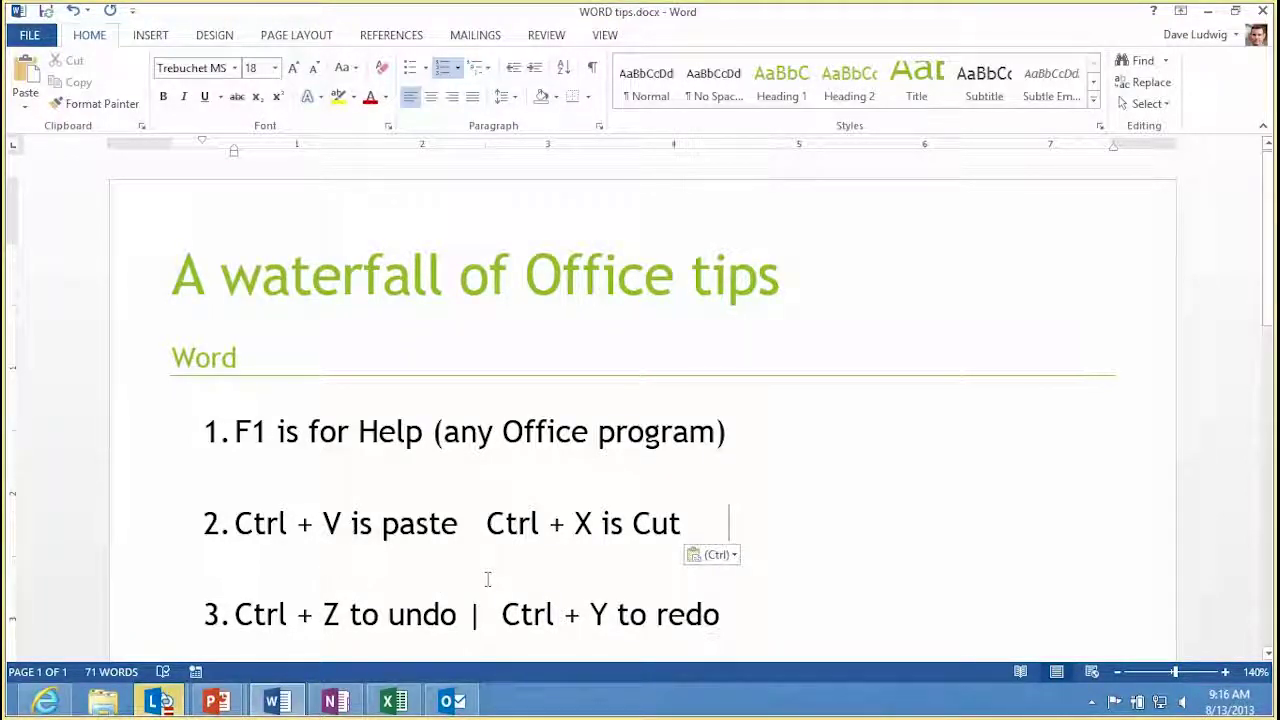
Undo and redo the move, then scroll further down the document.
key(ctrl+z)
key(ctrl+z)
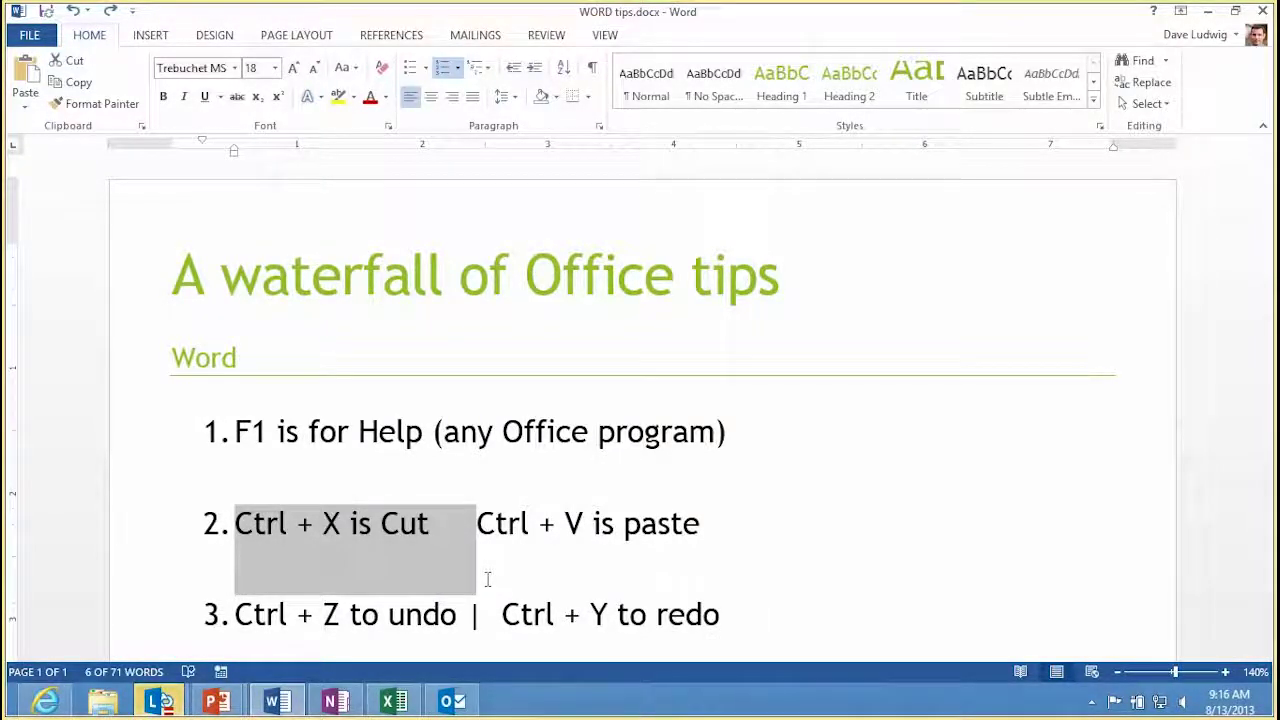
key(ctrl+y)
key(ctrl+y)
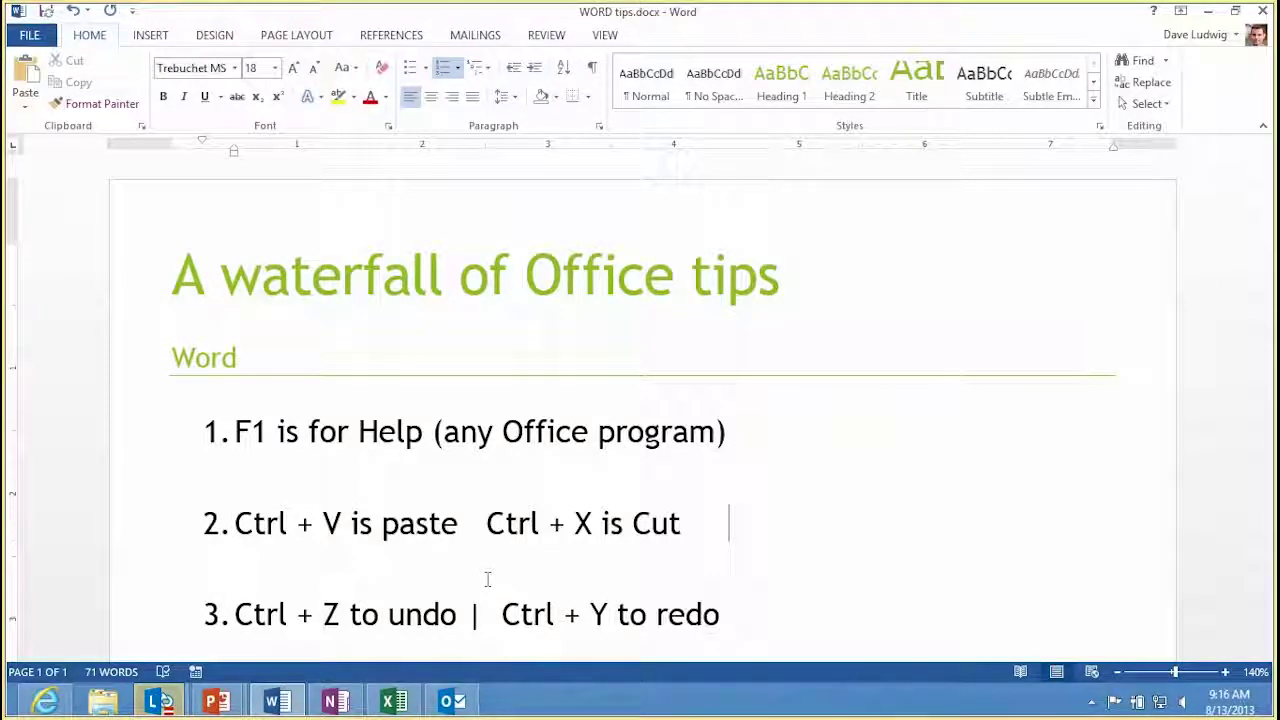
scroll(564, 568, down, 2)
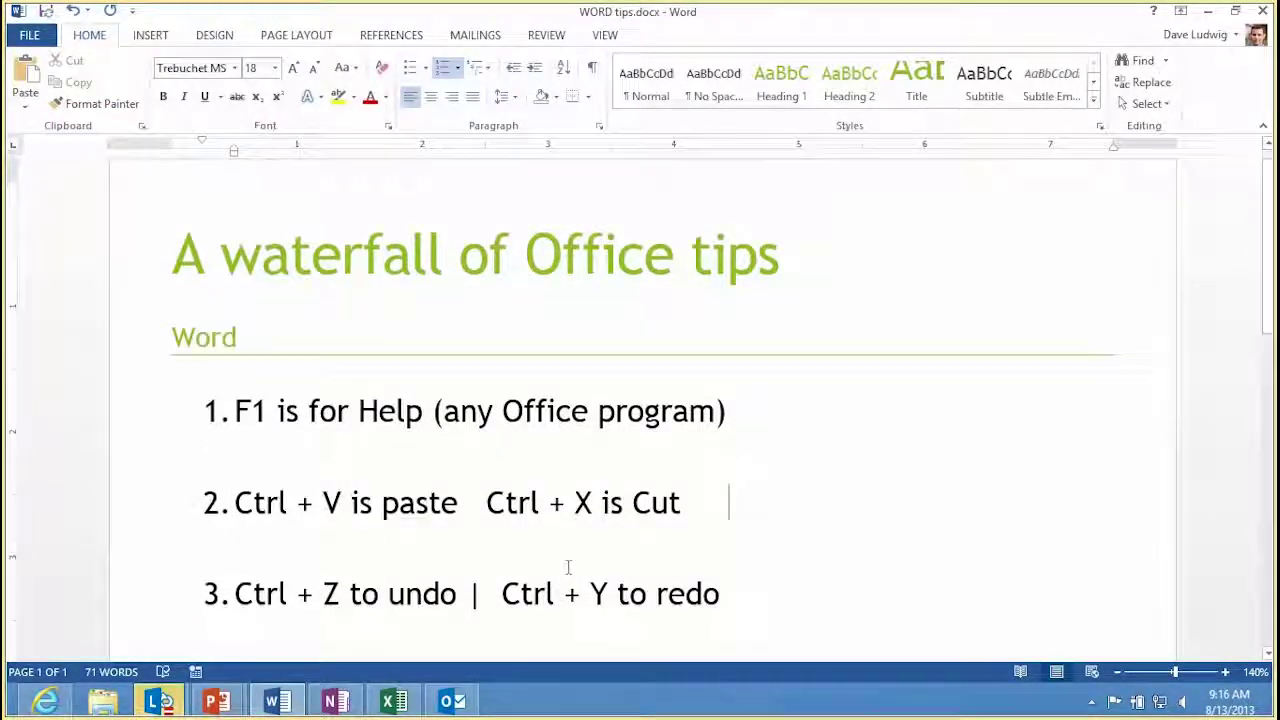
scroll(564, 568, down, 1)
scroll(566, 566, down, 2)
scroll(568, 565, down, 1)
scroll(568, 565, down, 1)
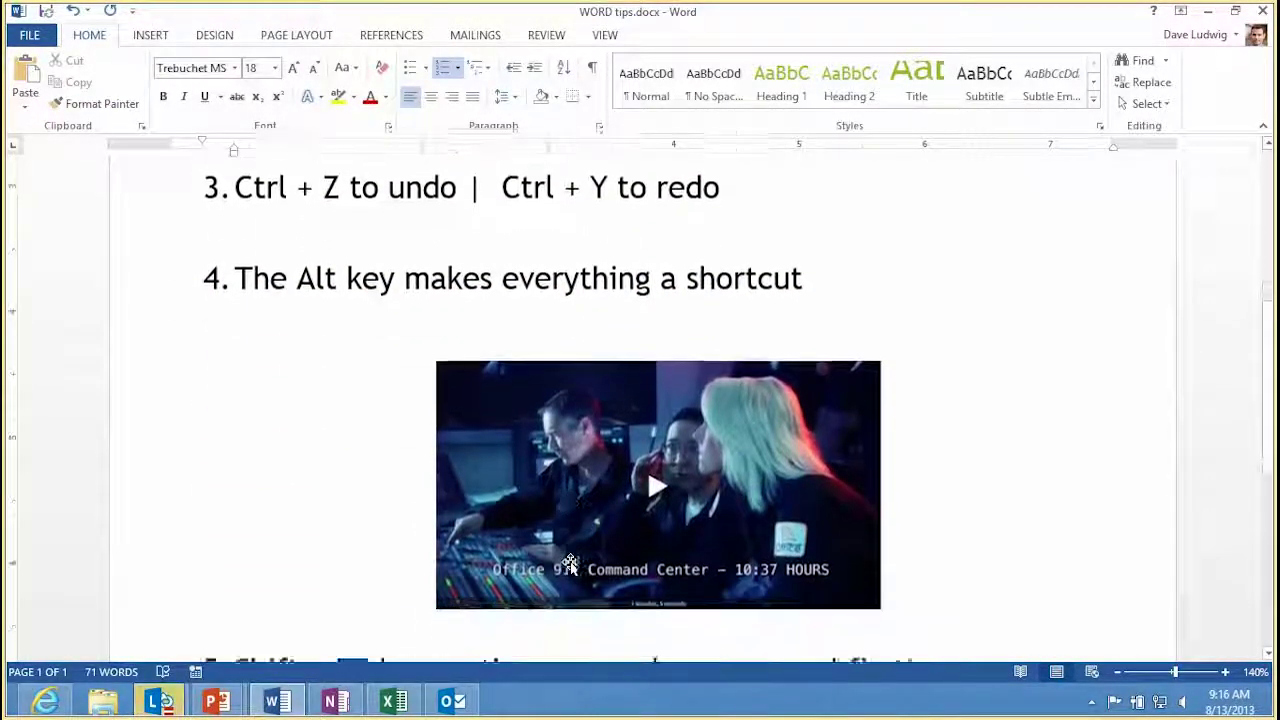
Apply the Soft Edge Oval picture style to the embedded video using keyboard shortcuts.
click(543, 502)
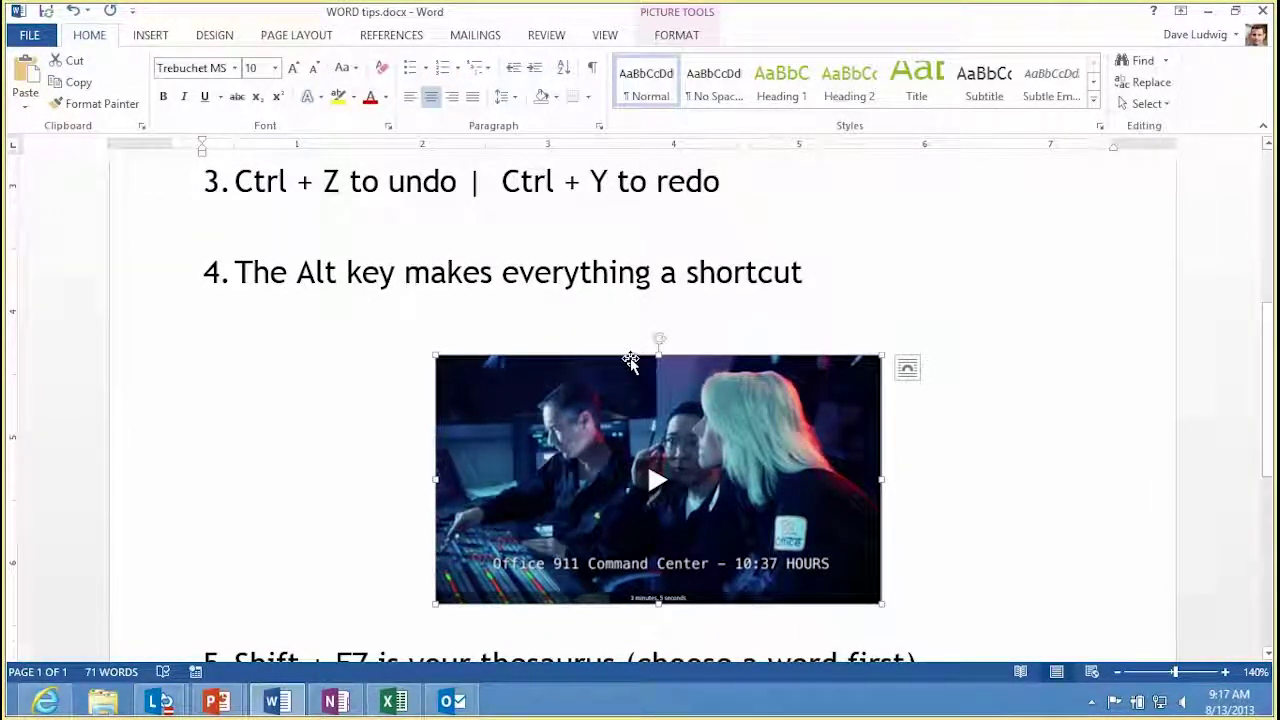
key(alt)
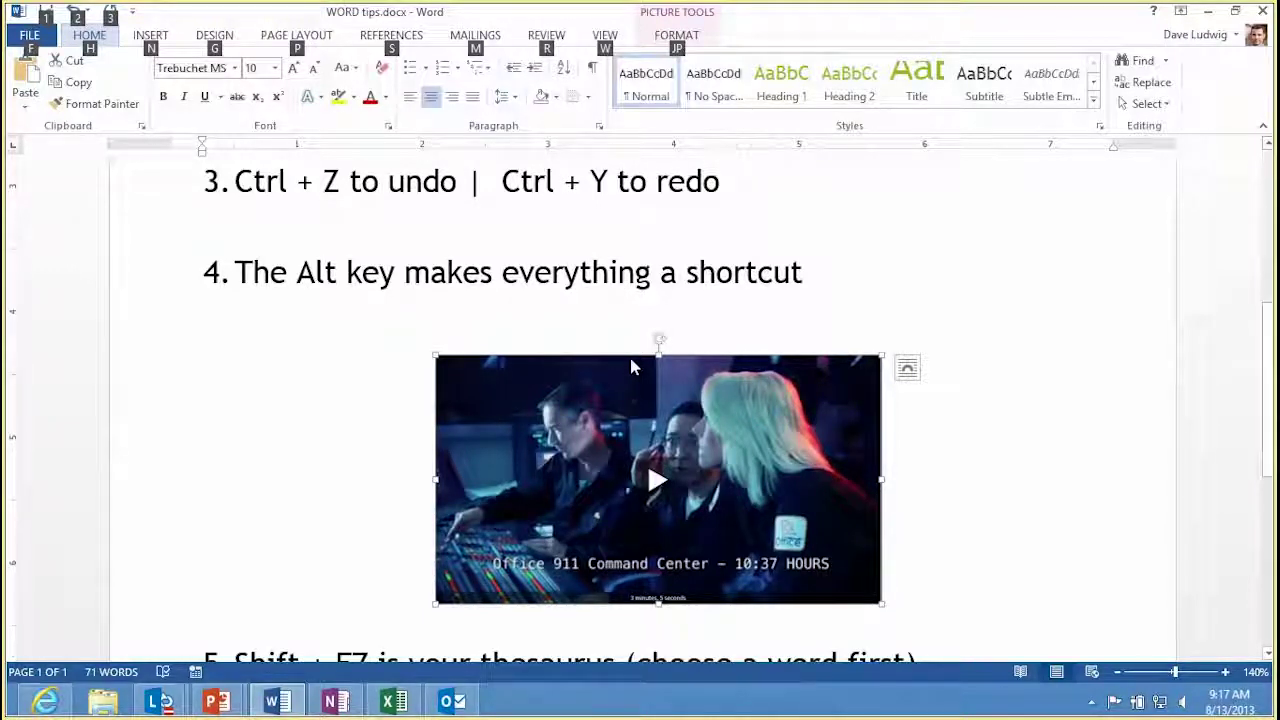
key(j)
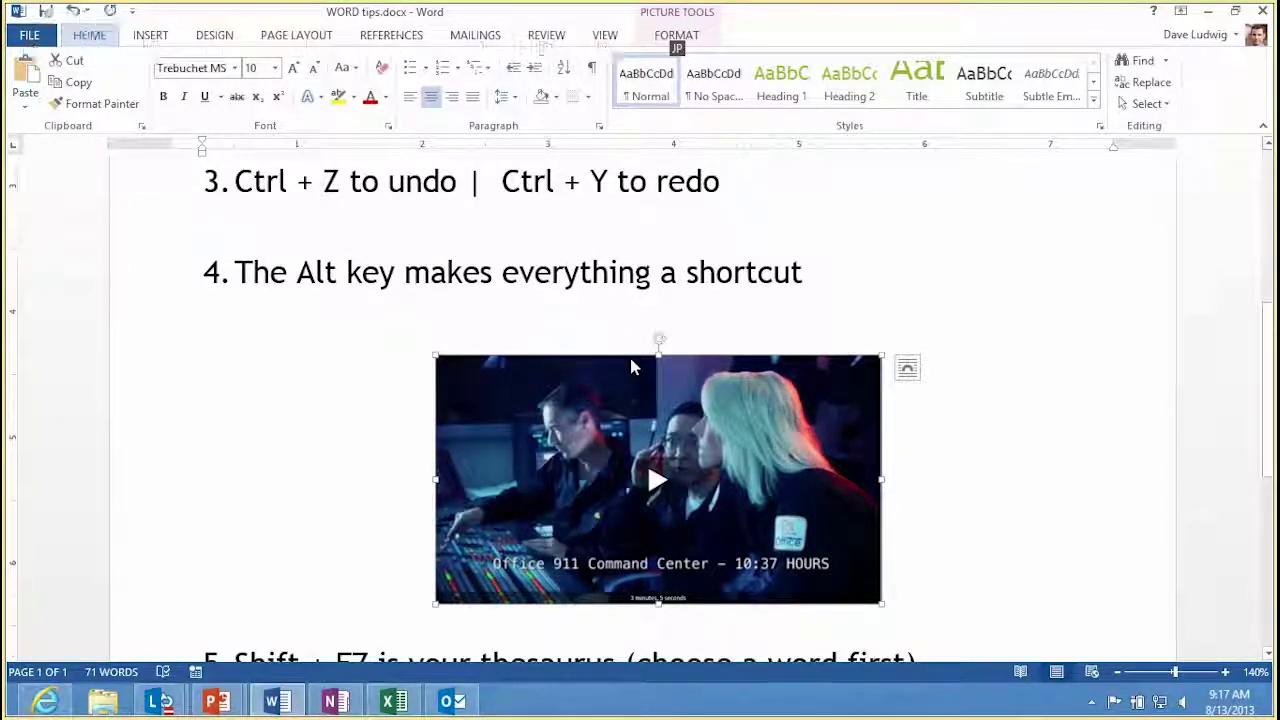
key(p)
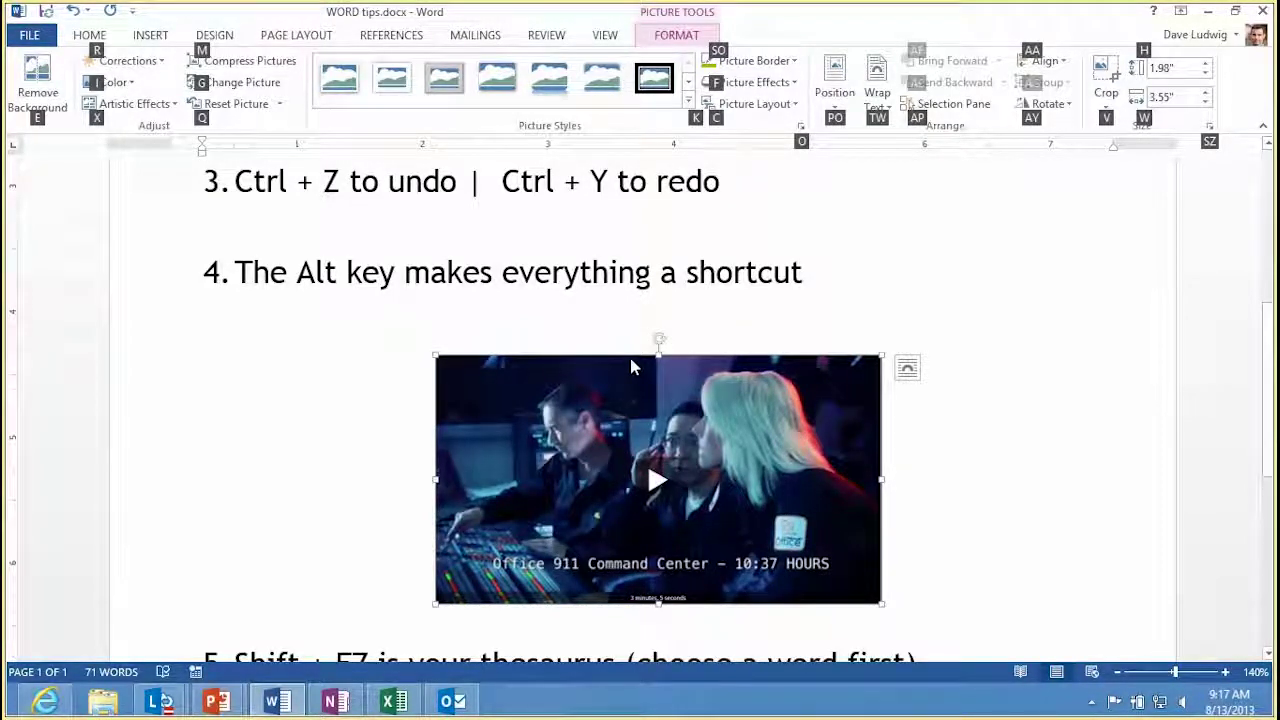
key(k)
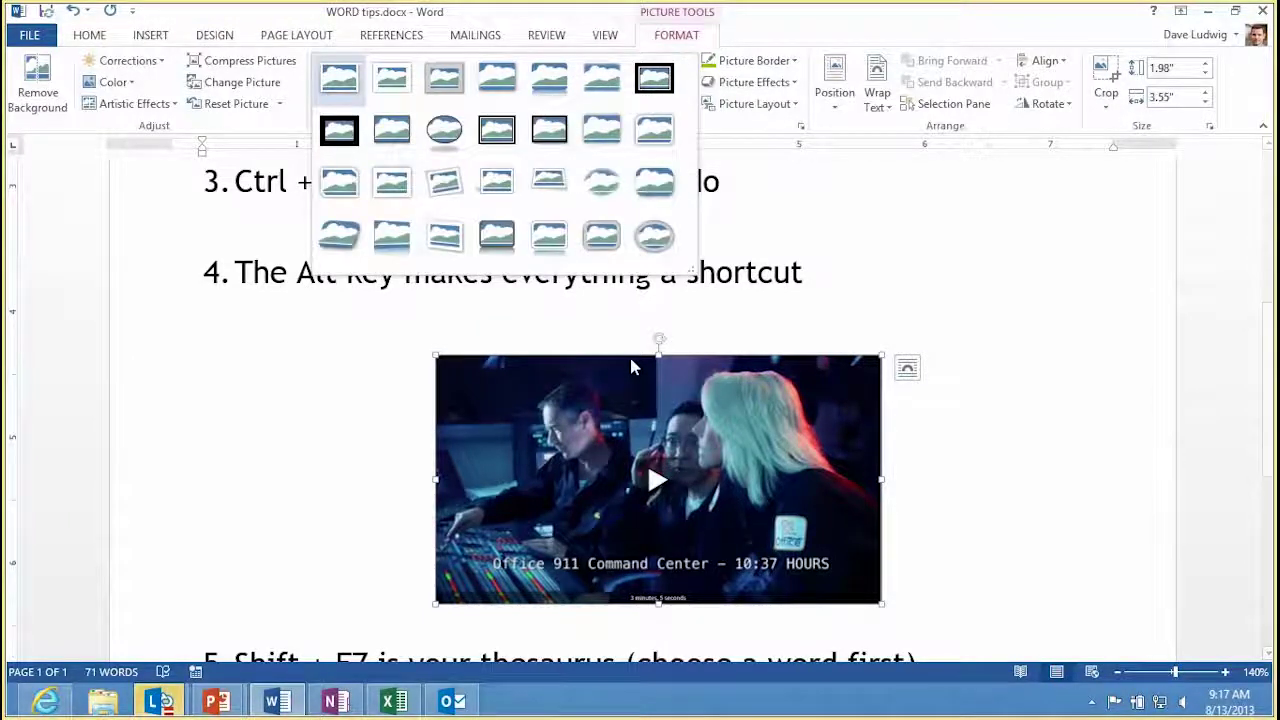
key(Down)
key(Down)
key(Right)
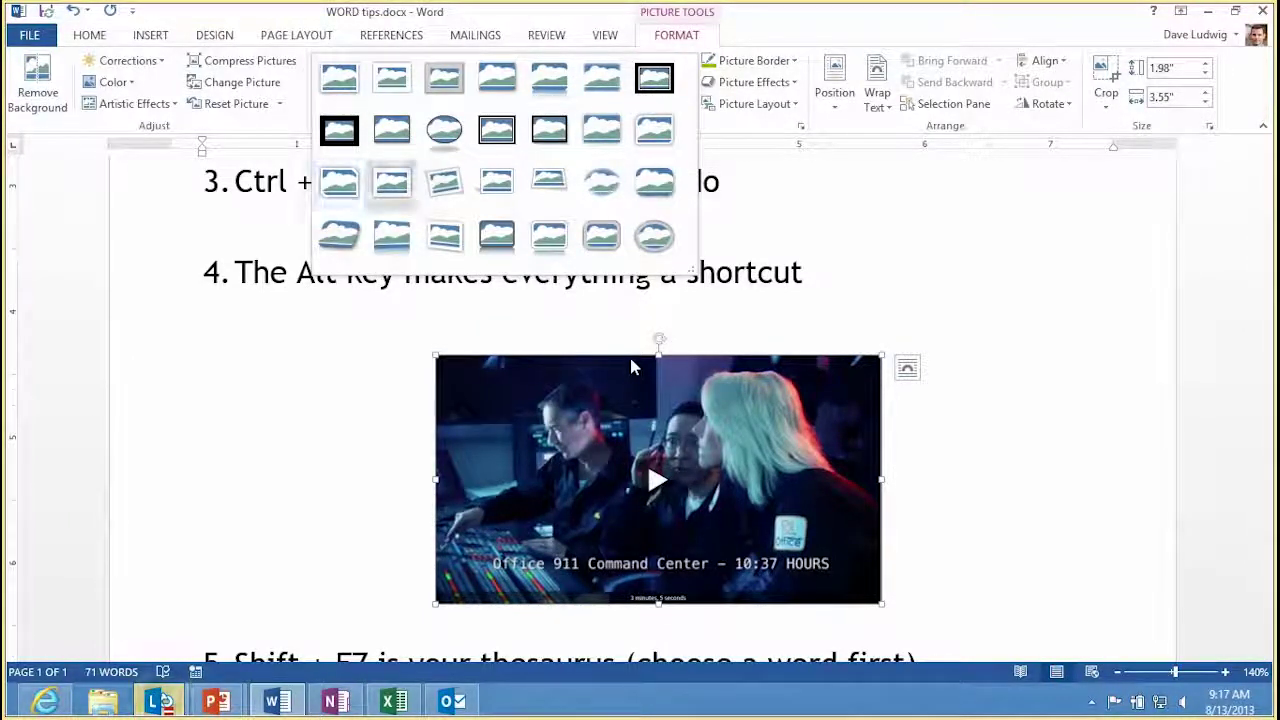
key(Right)
key(Right)
key(Right)
key(Right)
key(Return)
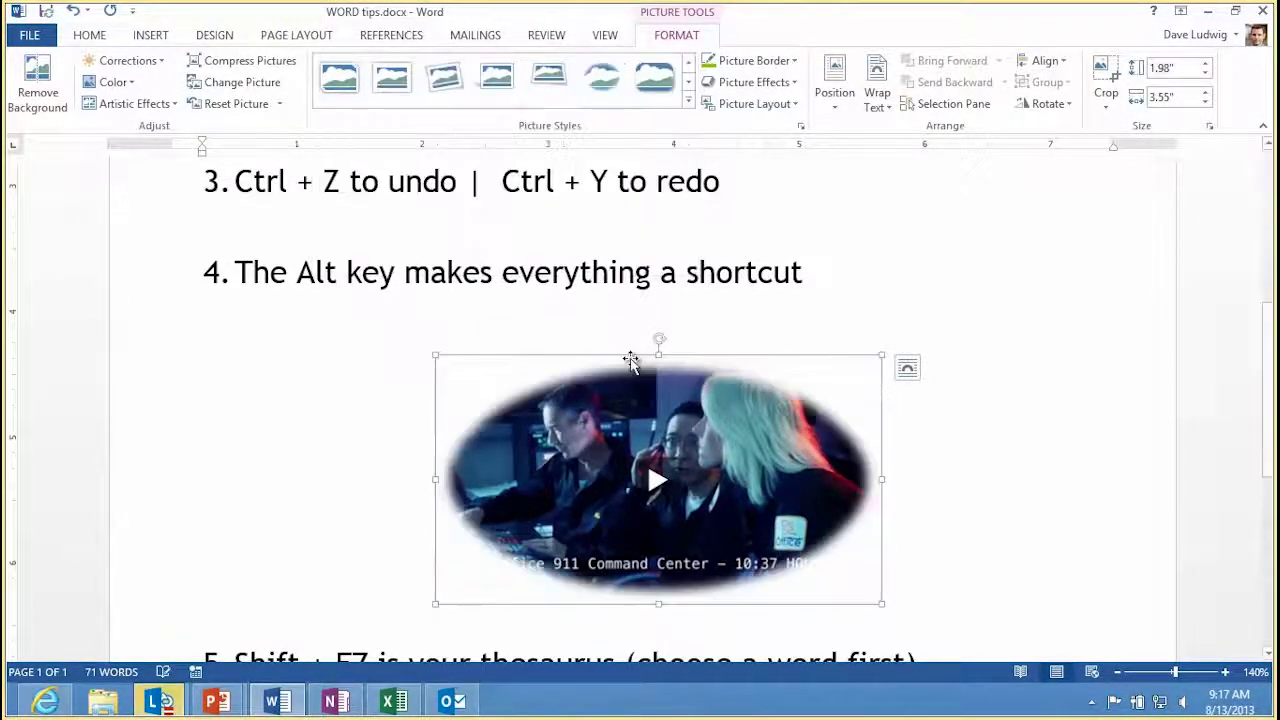
Insert an empty paragraph above the video thumbnail.
key(Left)
key(Return)
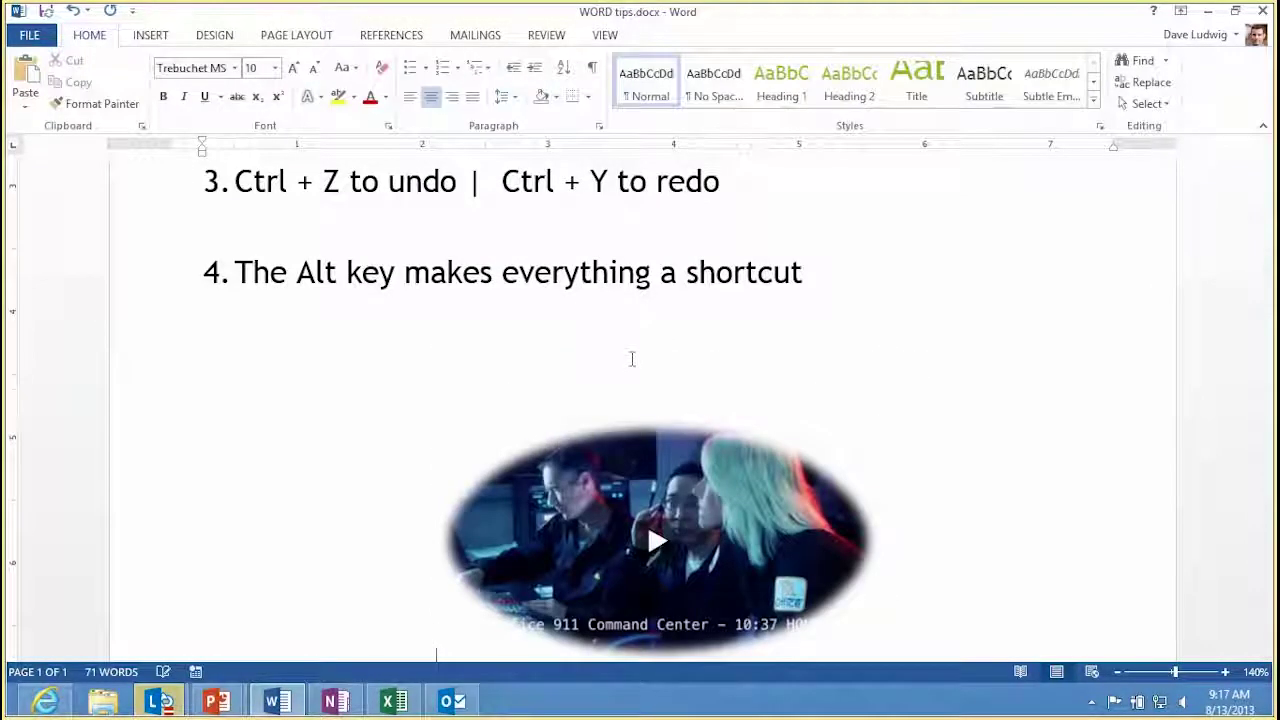
scroll(632, 359, down, 5)
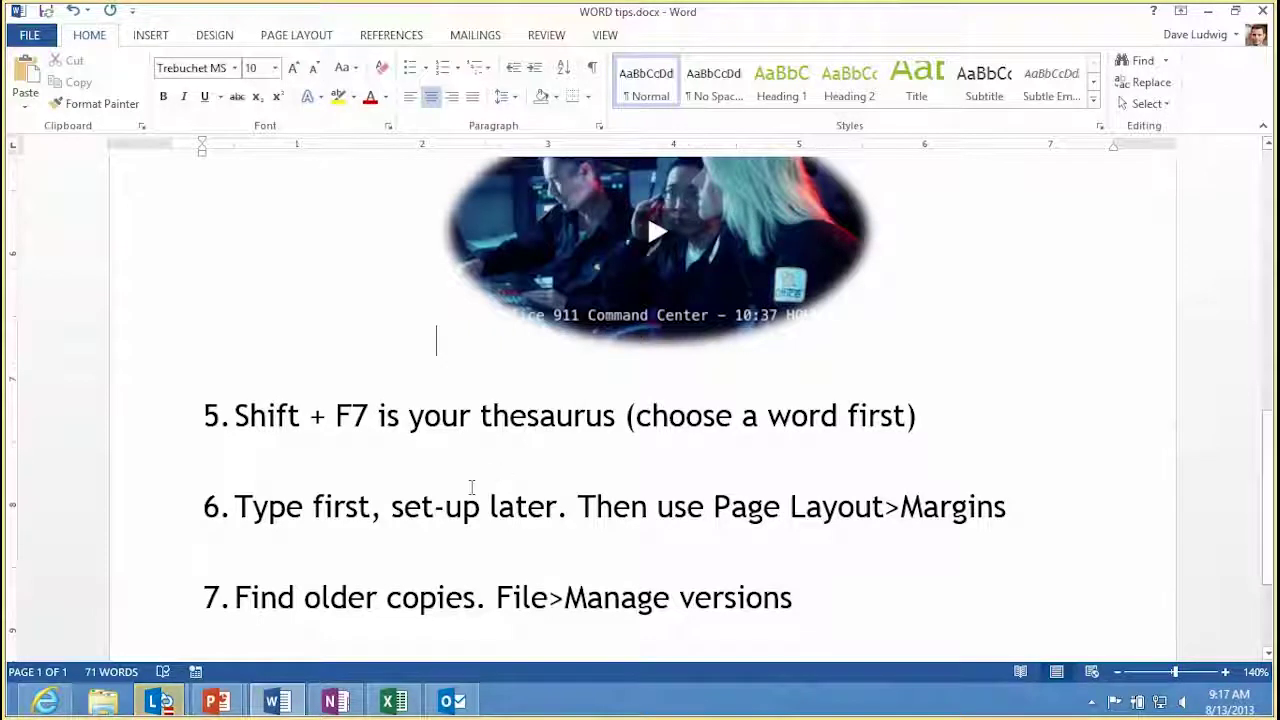
Swap 'set-up' in tip 6 for the Thesaurus synonym 'format'.
drag(393, 510, 449, 508)
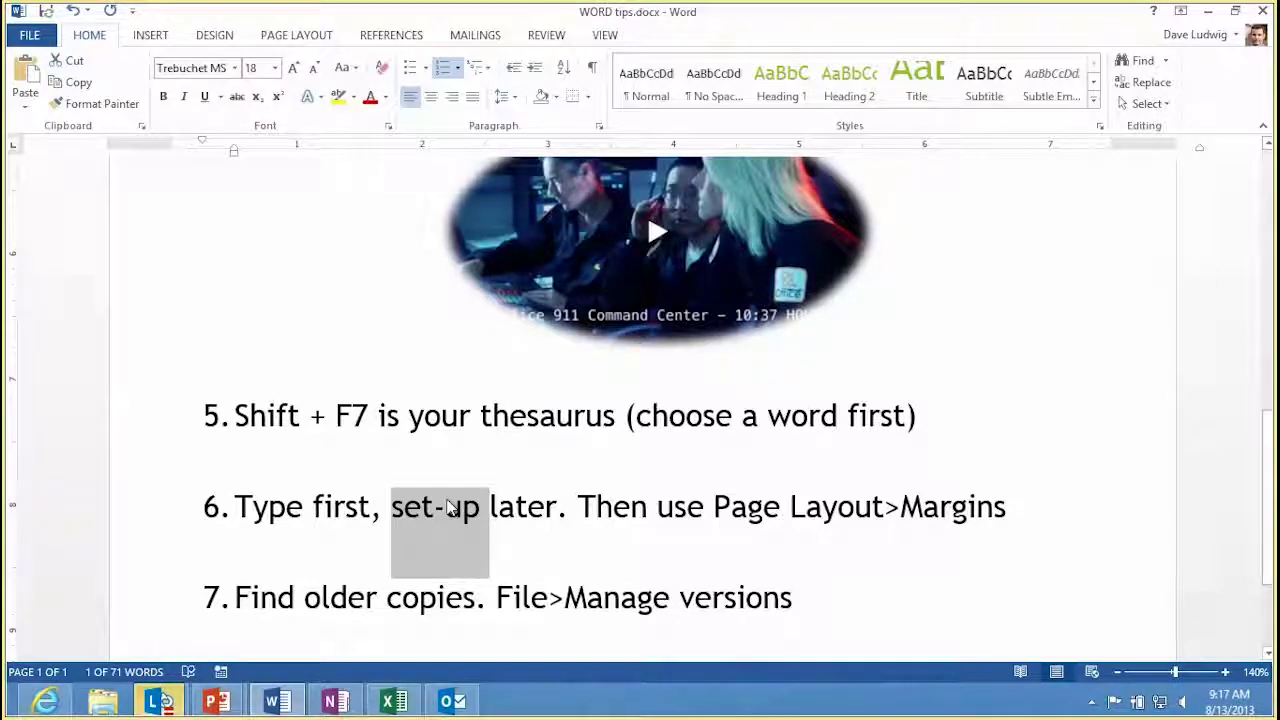
key(shift+F7)
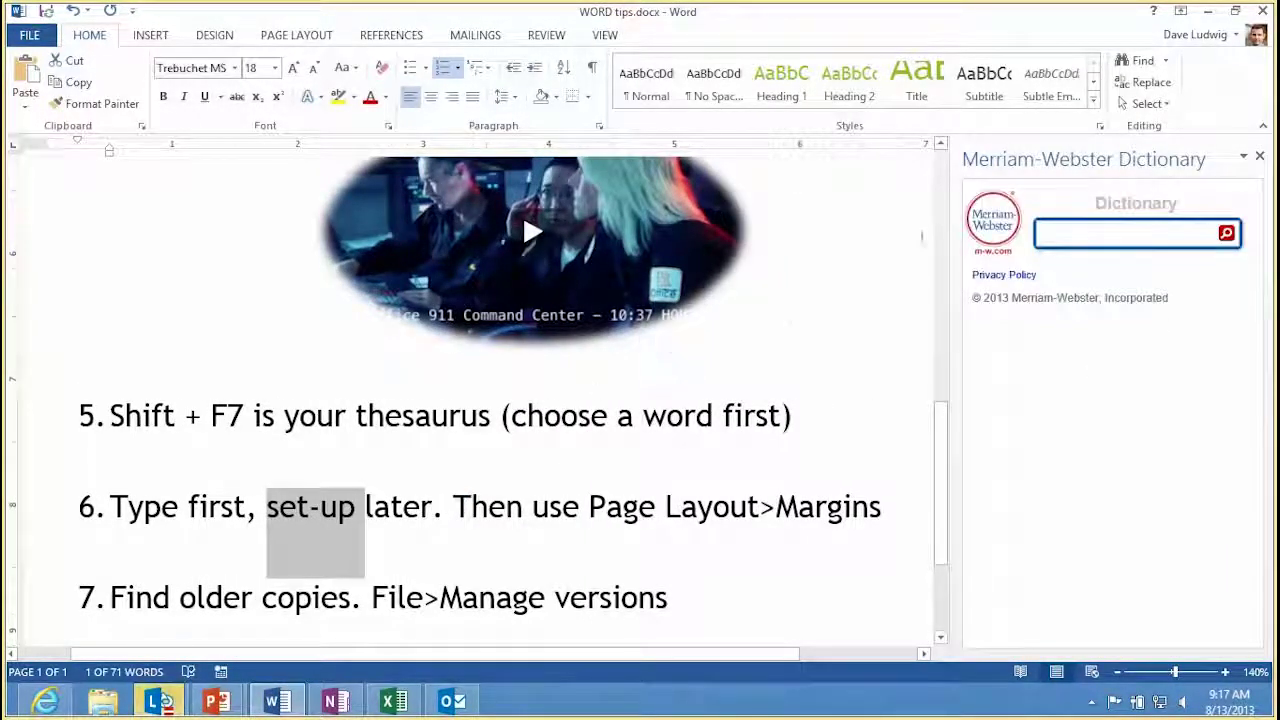
click(1258, 157)
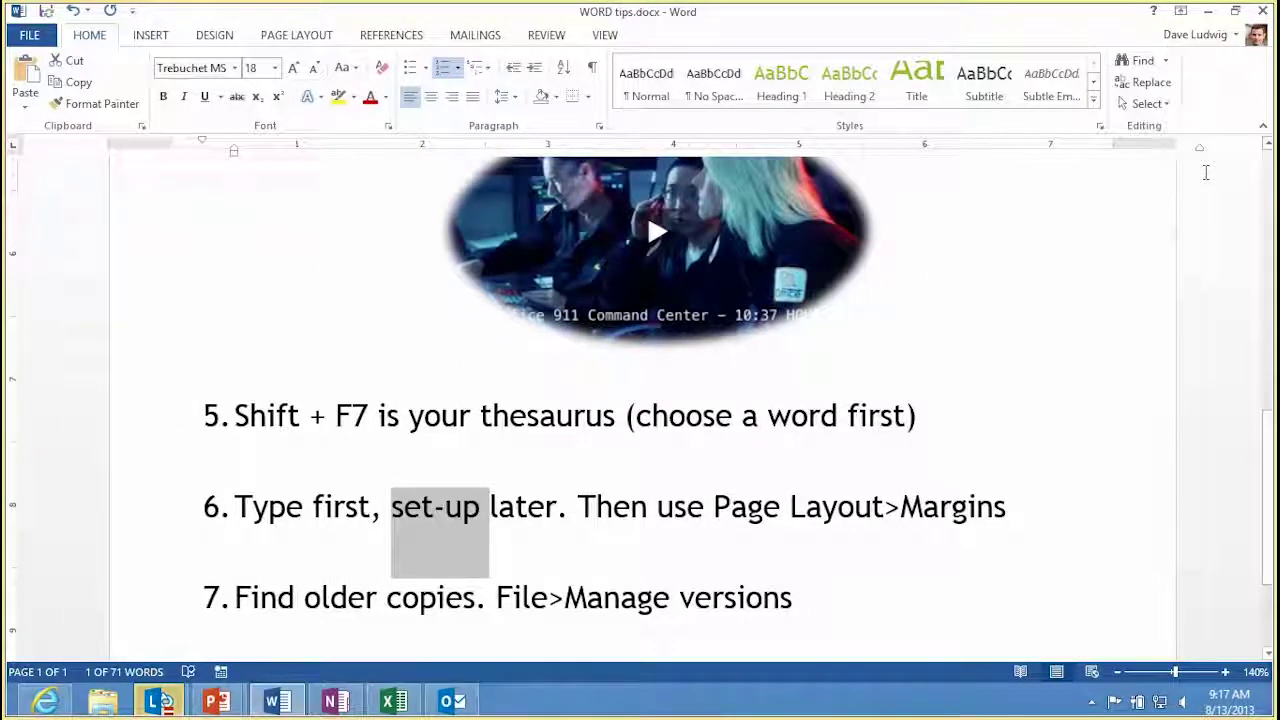
key(shift+F7)
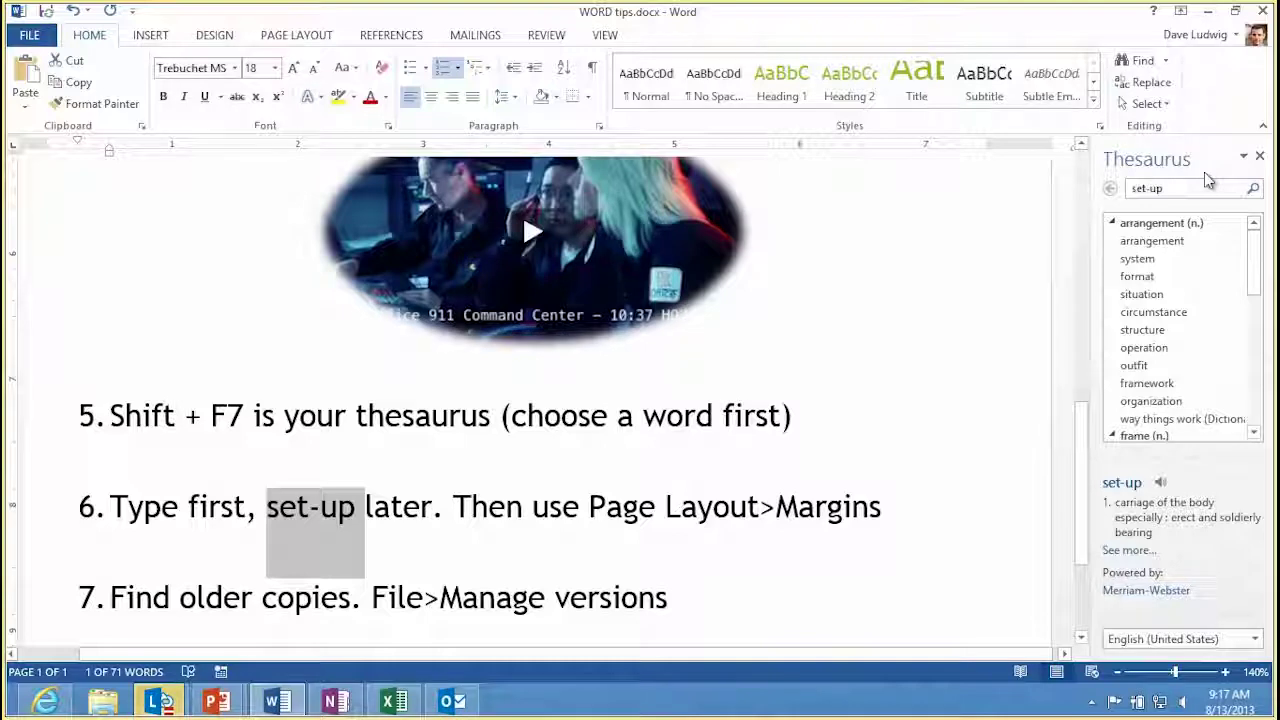
mouse_move(1180, 276)
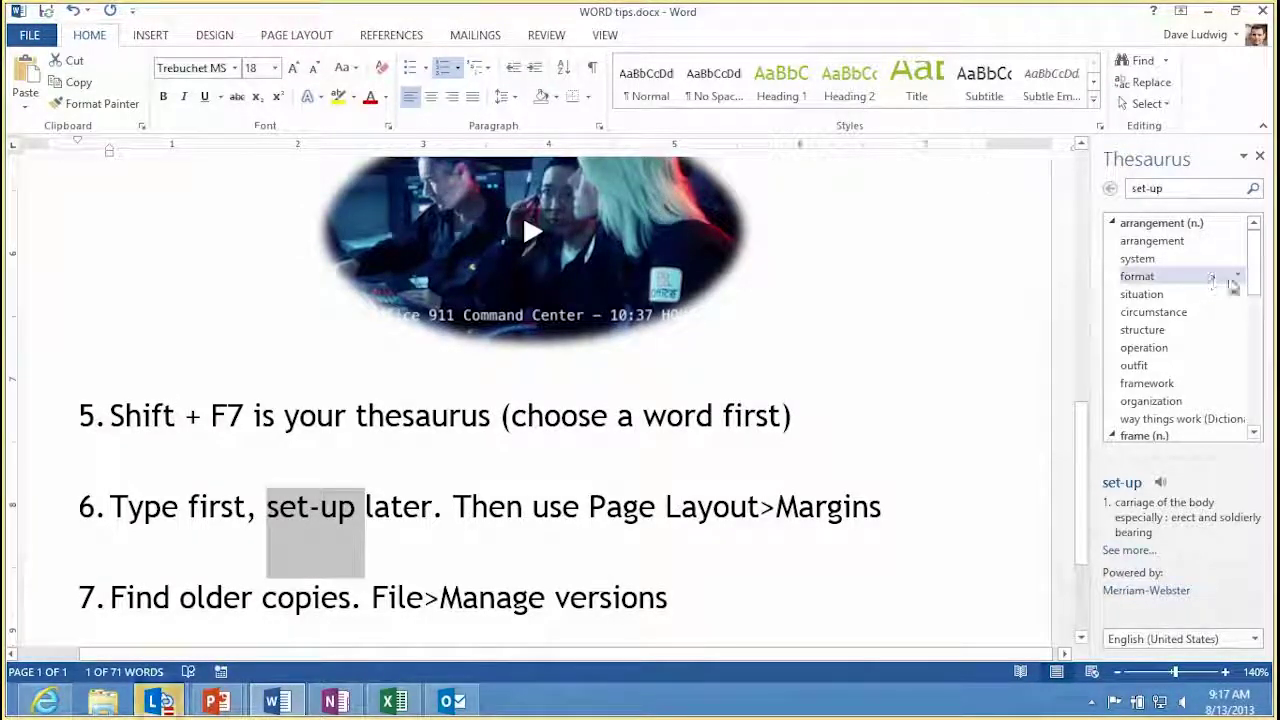
click(1237, 276)
click(1232, 297)
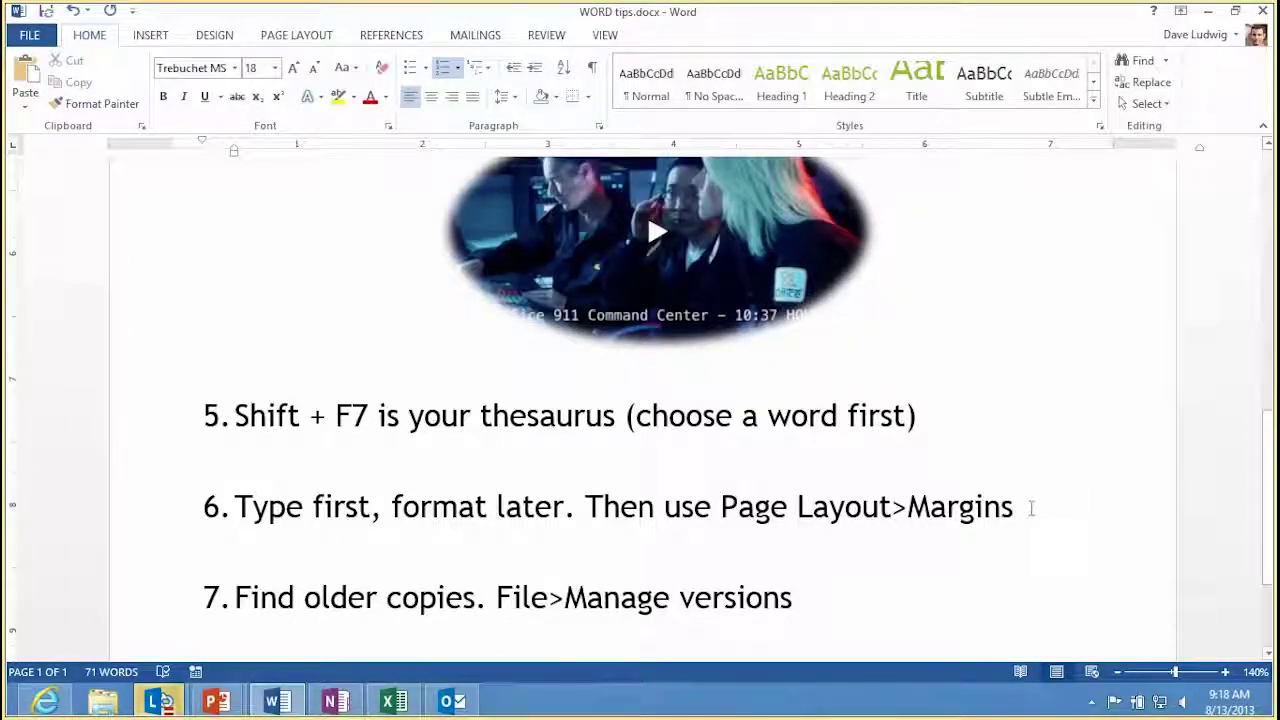
Apply the Normal preset from Page Layout > Margins.
click(1030, 508)
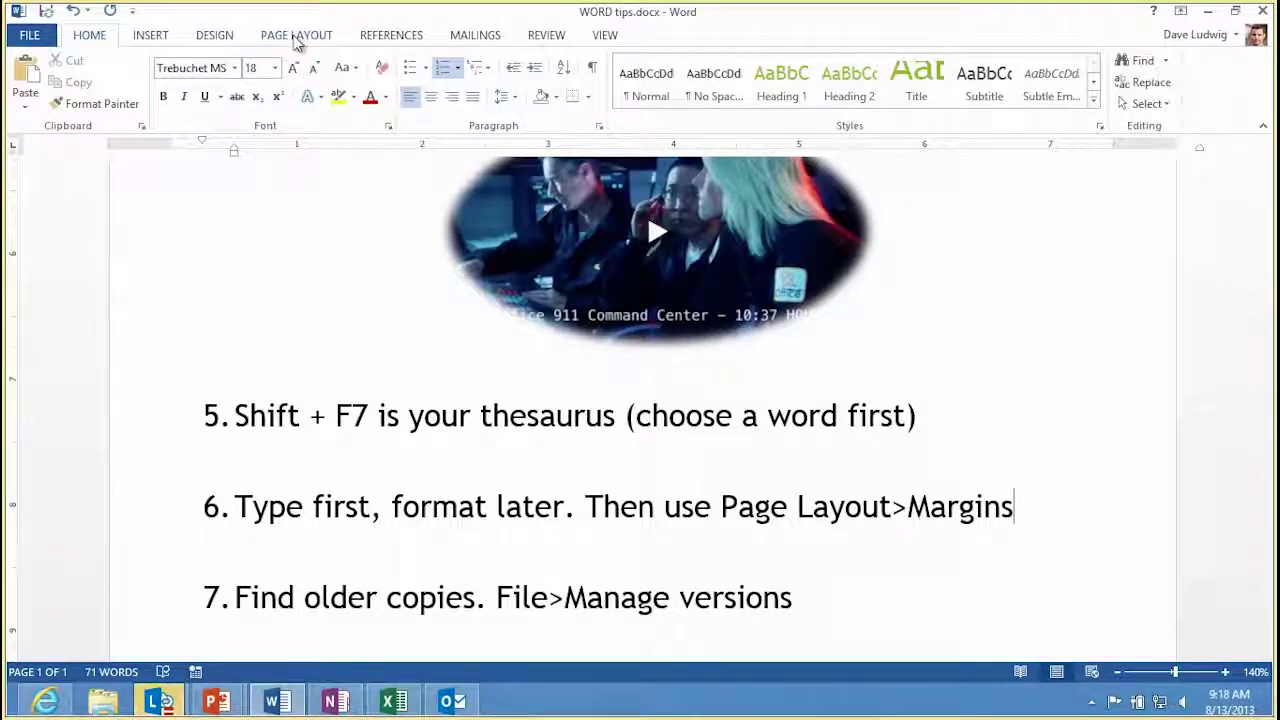
click(296, 36)
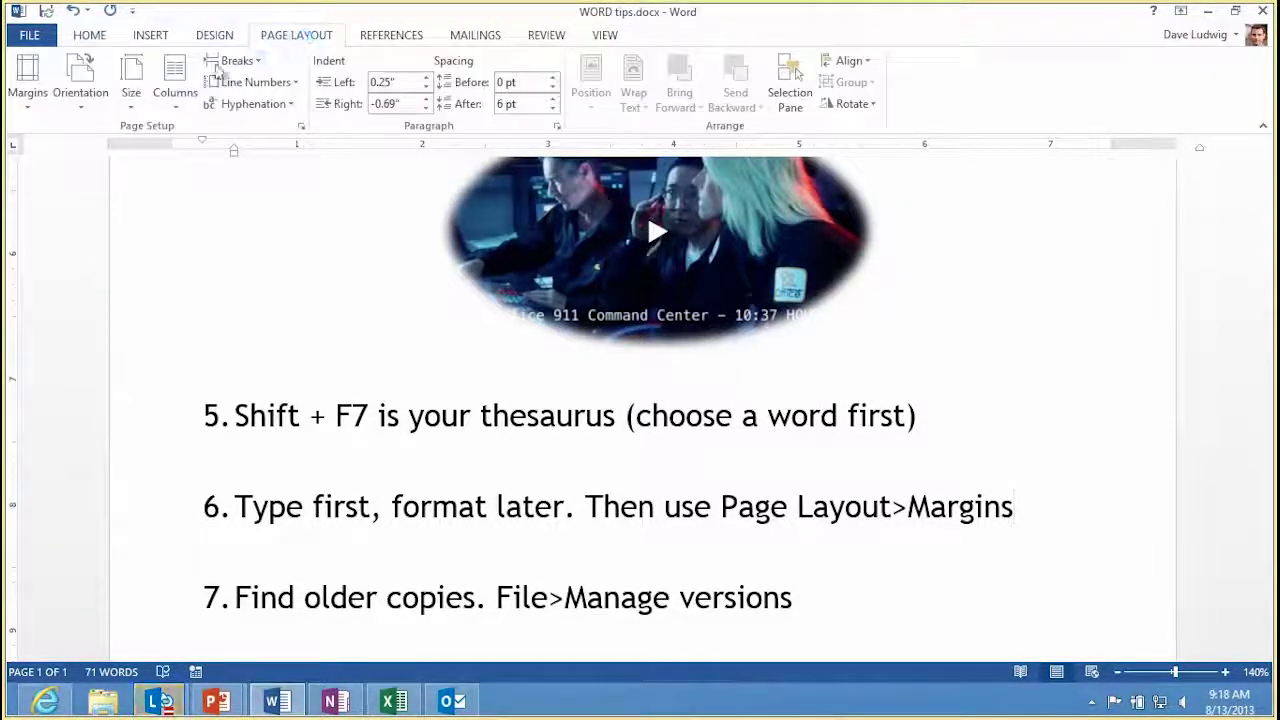
click(38, 112)
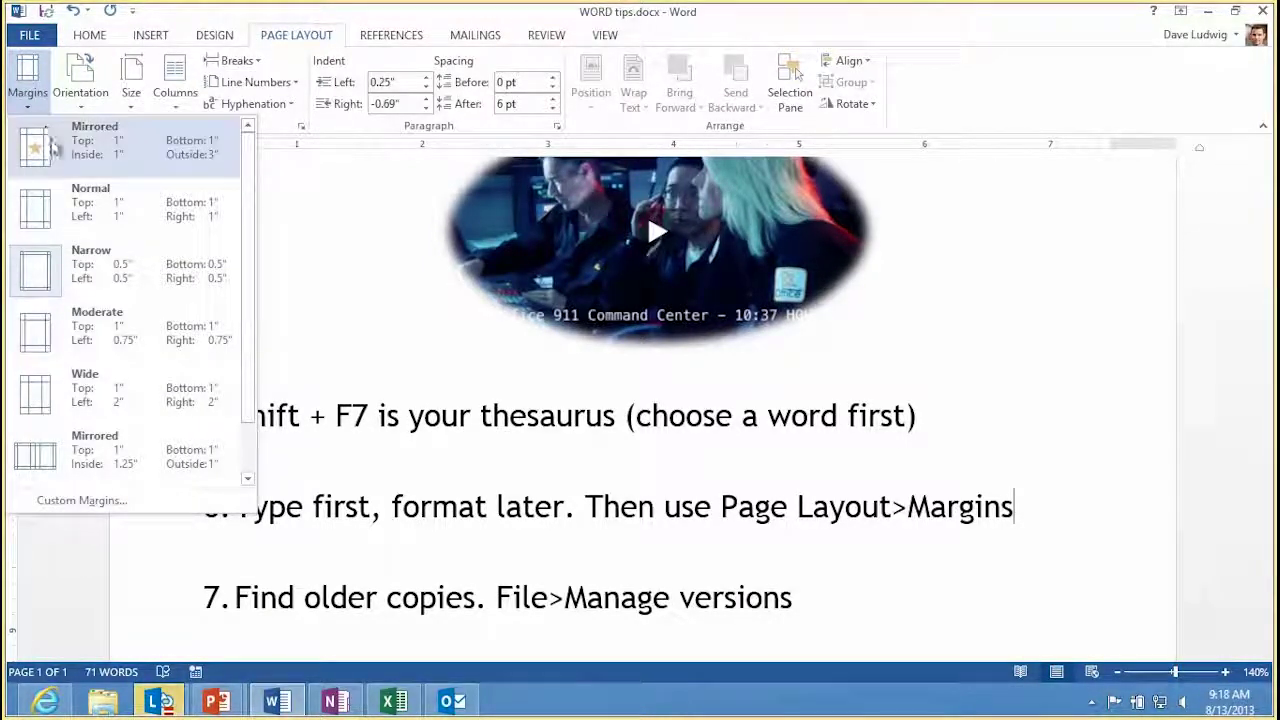
click(92, 204)
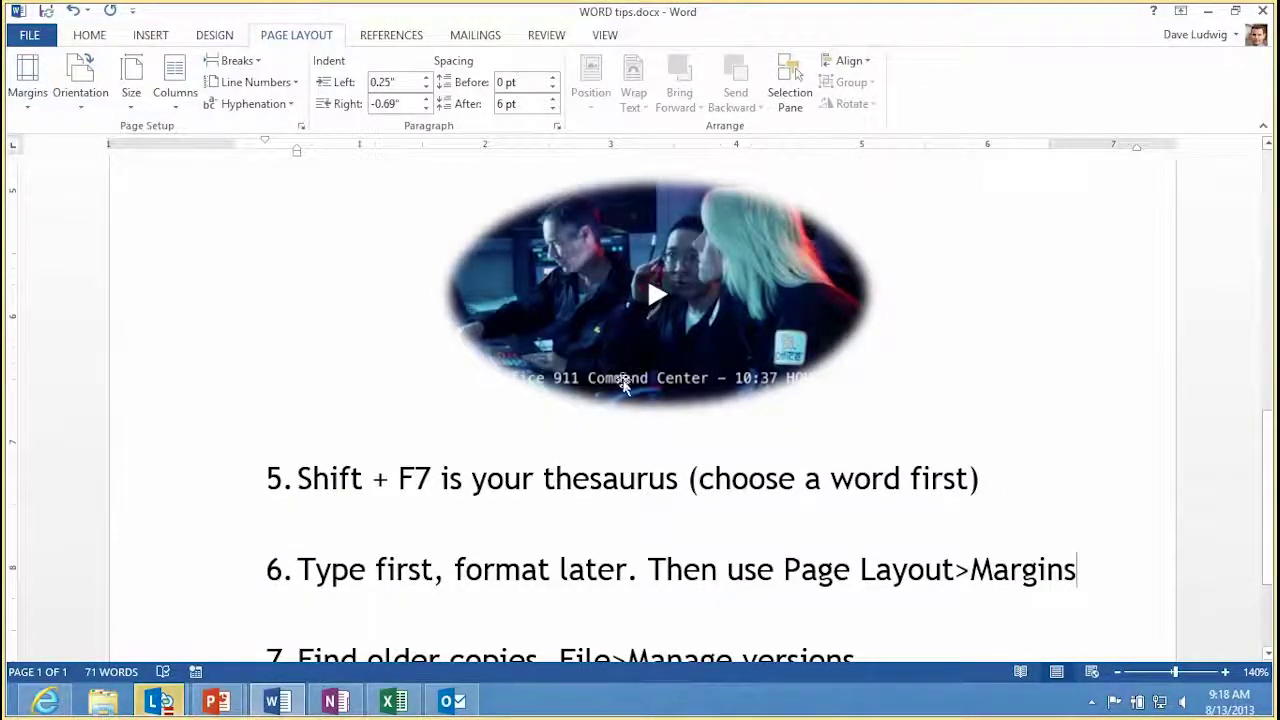
scroll(1040, 411, down, 3)
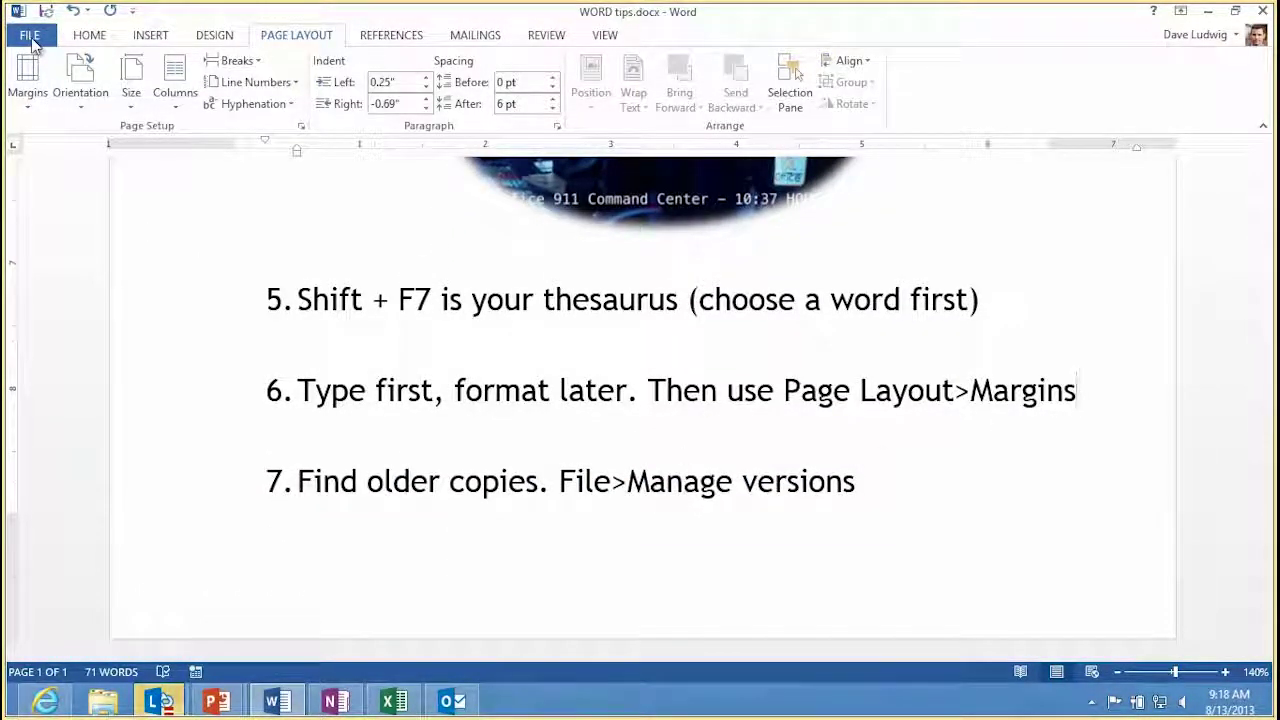
Open the FILE Info page showing saved versions 1.0 through 7.0.
click(30, 36)
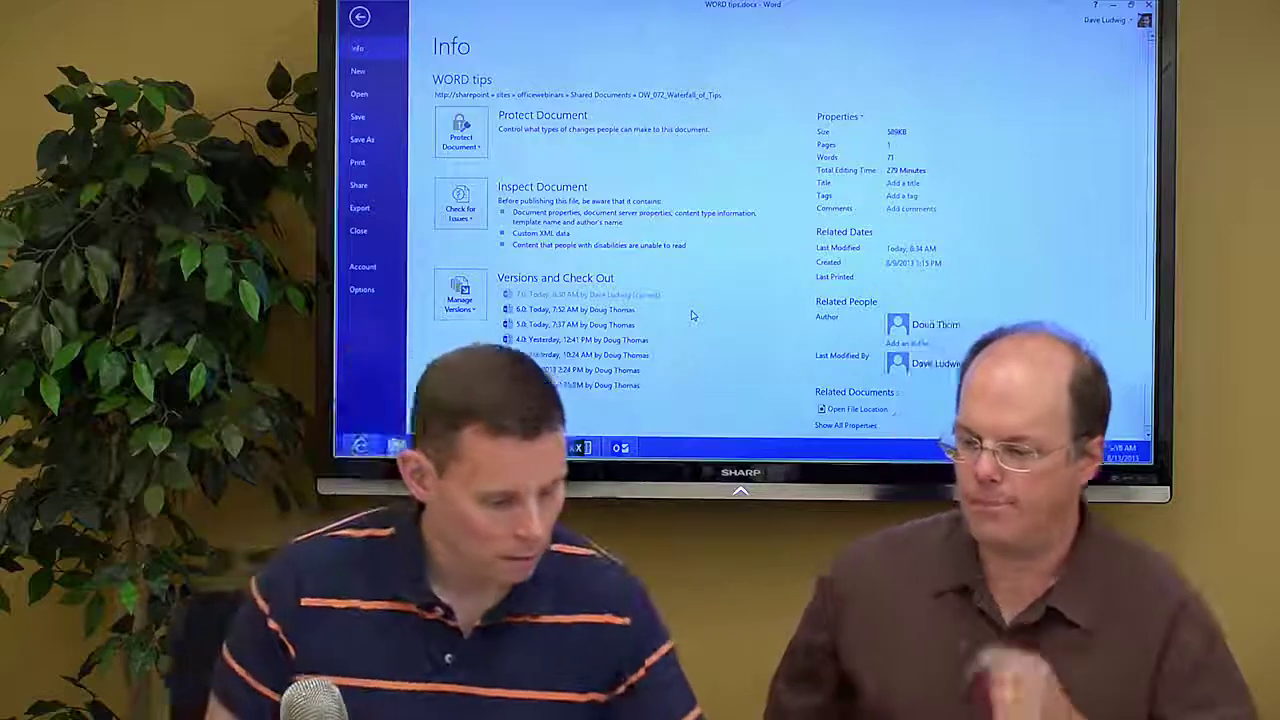
Switch to the Excel sales workbook and scroll through the Data sheet records.
key(alt+Tab)
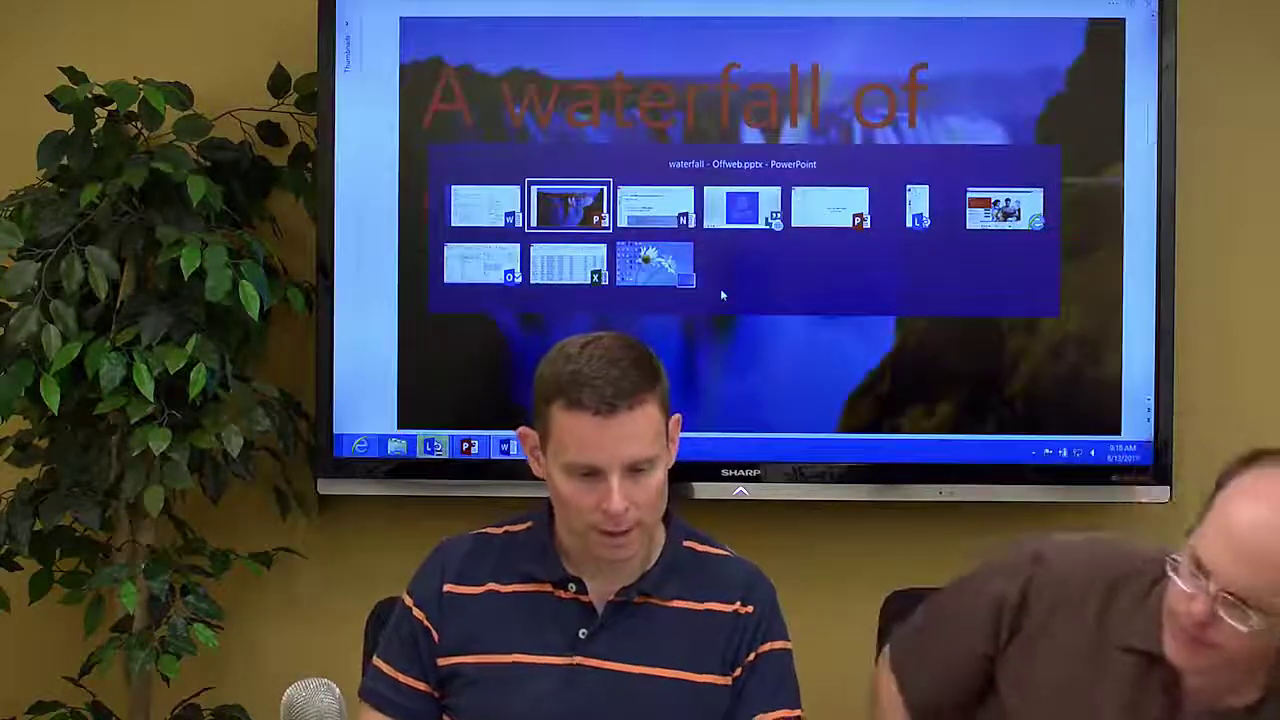
key(Tab)
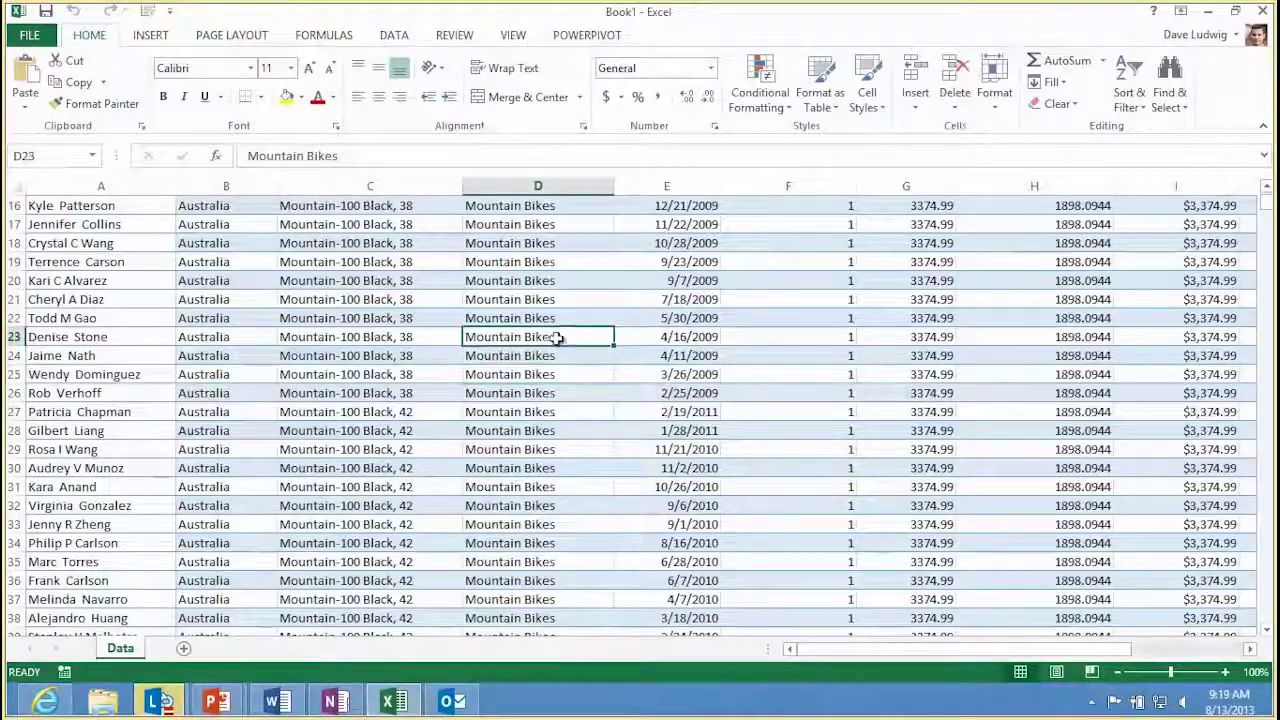
click(630, 412)
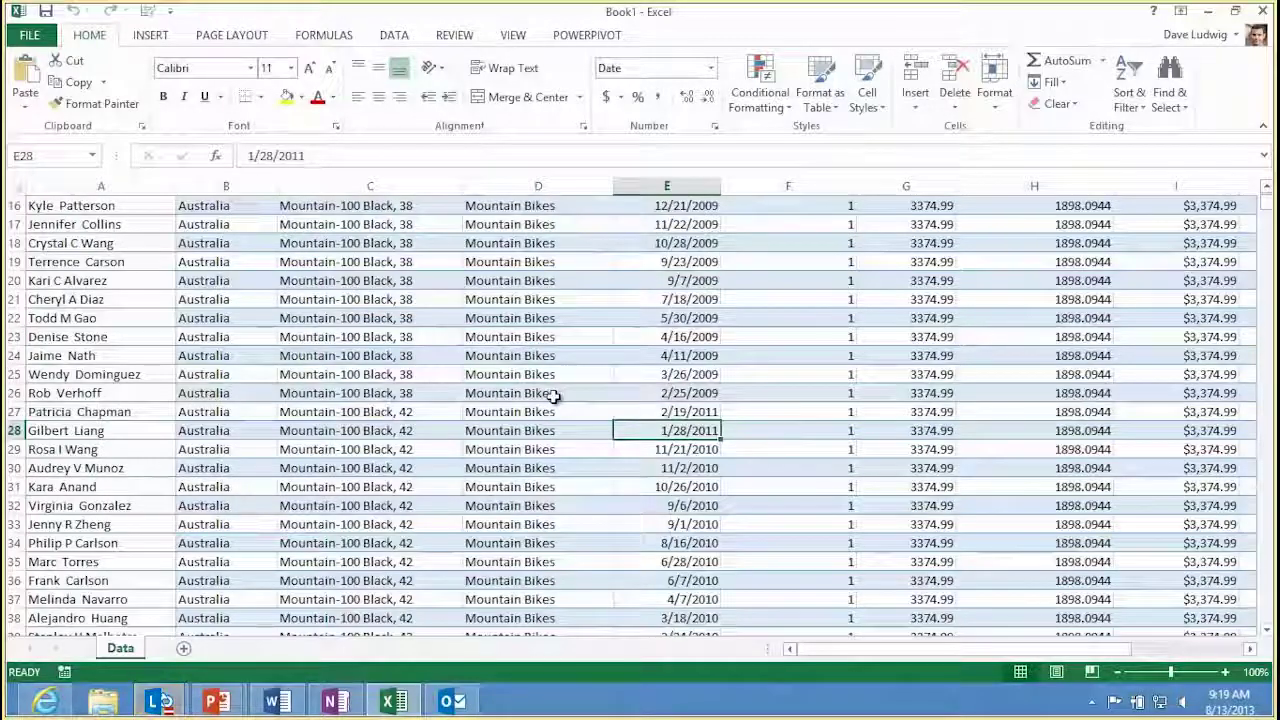
scroll(554, 396, down, 3)
scroll(554, 396, down, 4)
scroll(554, 396, up, 6)
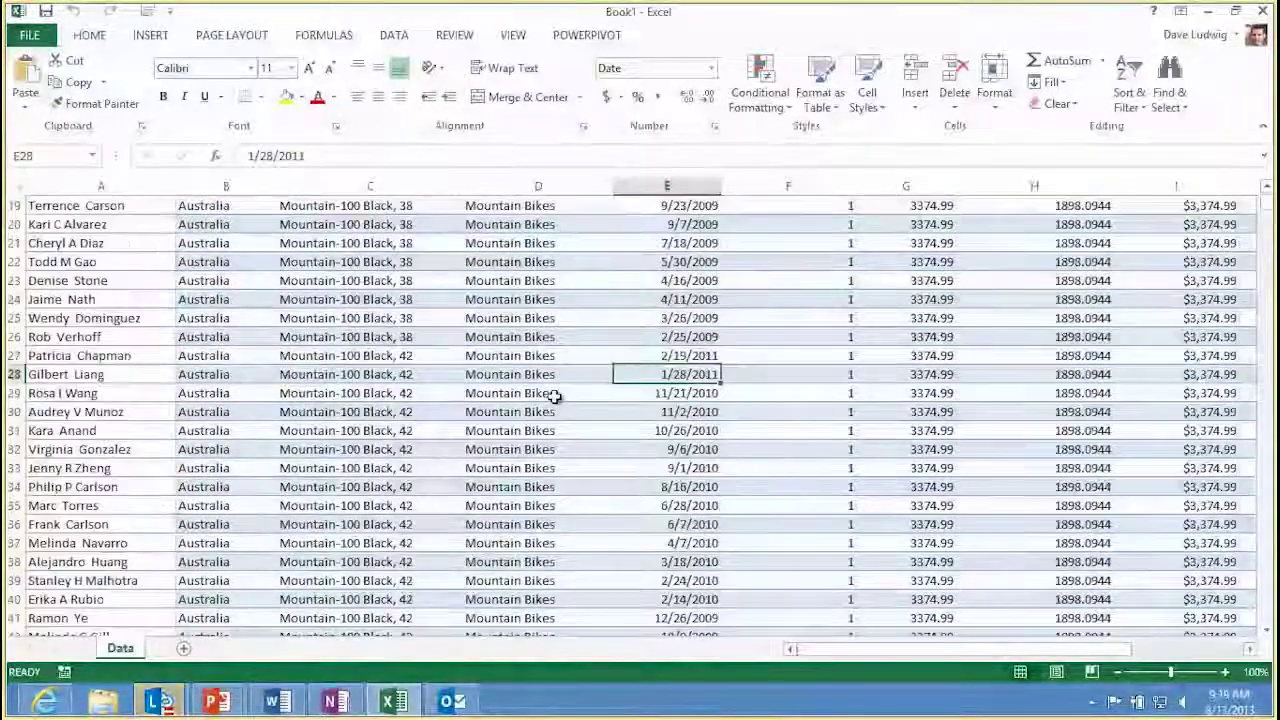
scroll(554, 396, up, 5)
scroll(554, 396, down, 4)
scroll(554, 396, down, 4)
scroll(554, 396, up, 1)
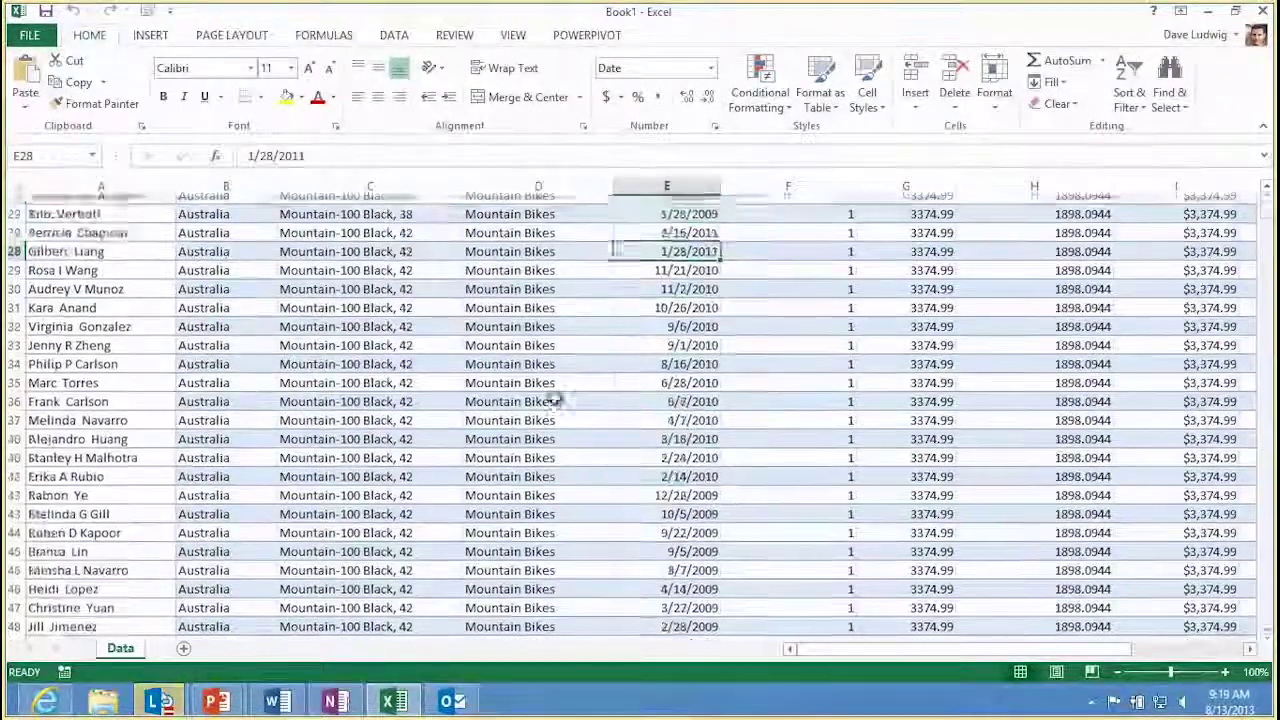
scroll(554, 396, up, 1)
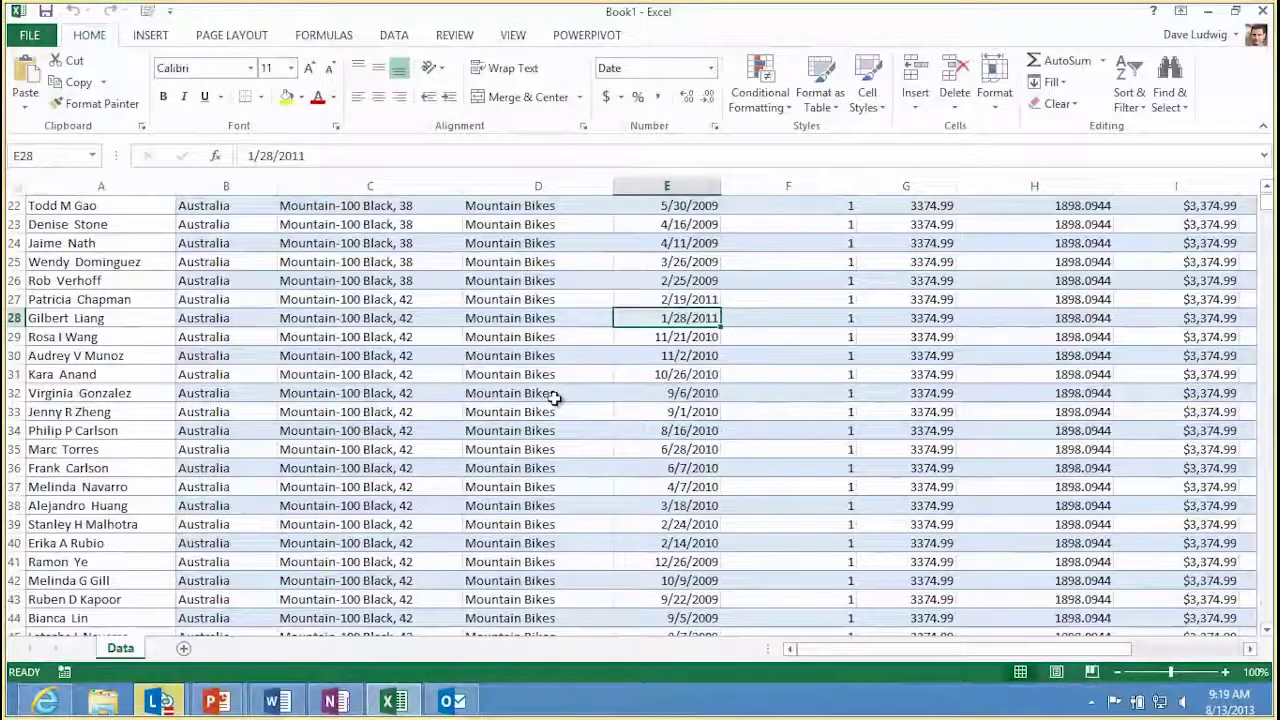
Select the whole data range and create a Quick Analysis PivotTable on a new sheet.
key(ctrl+Home)
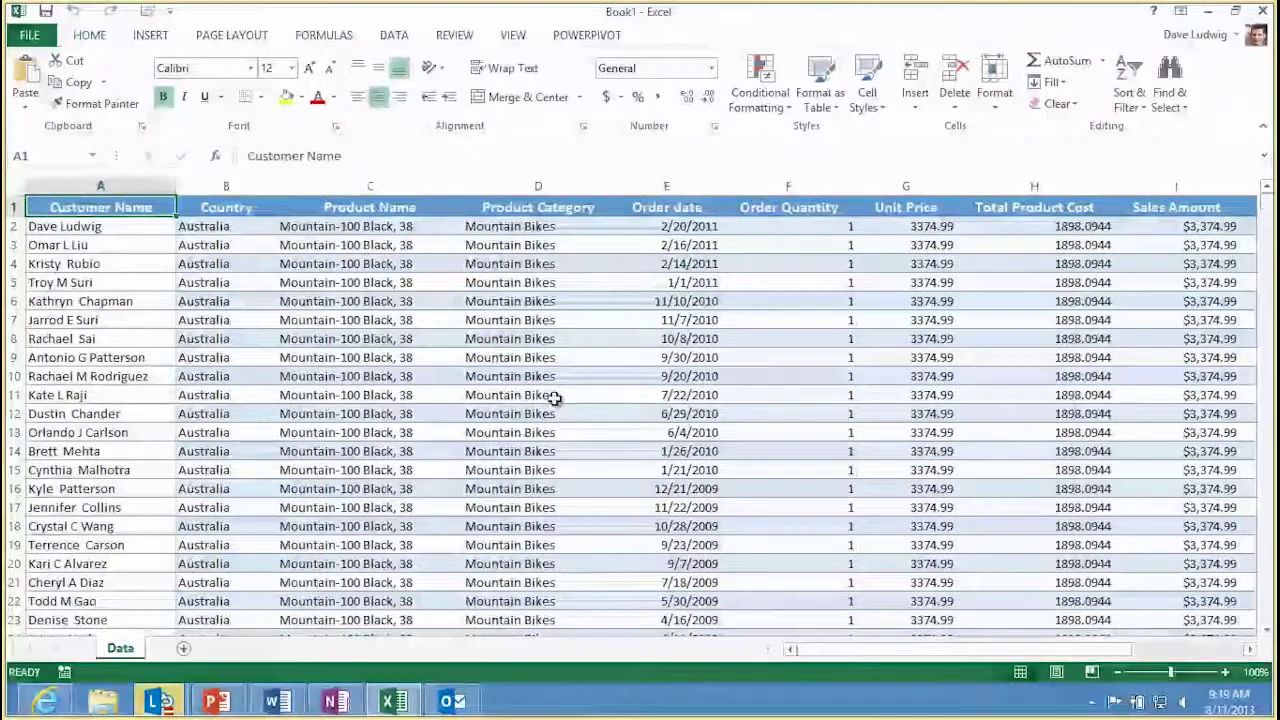
key(ctrl+shift+Right)
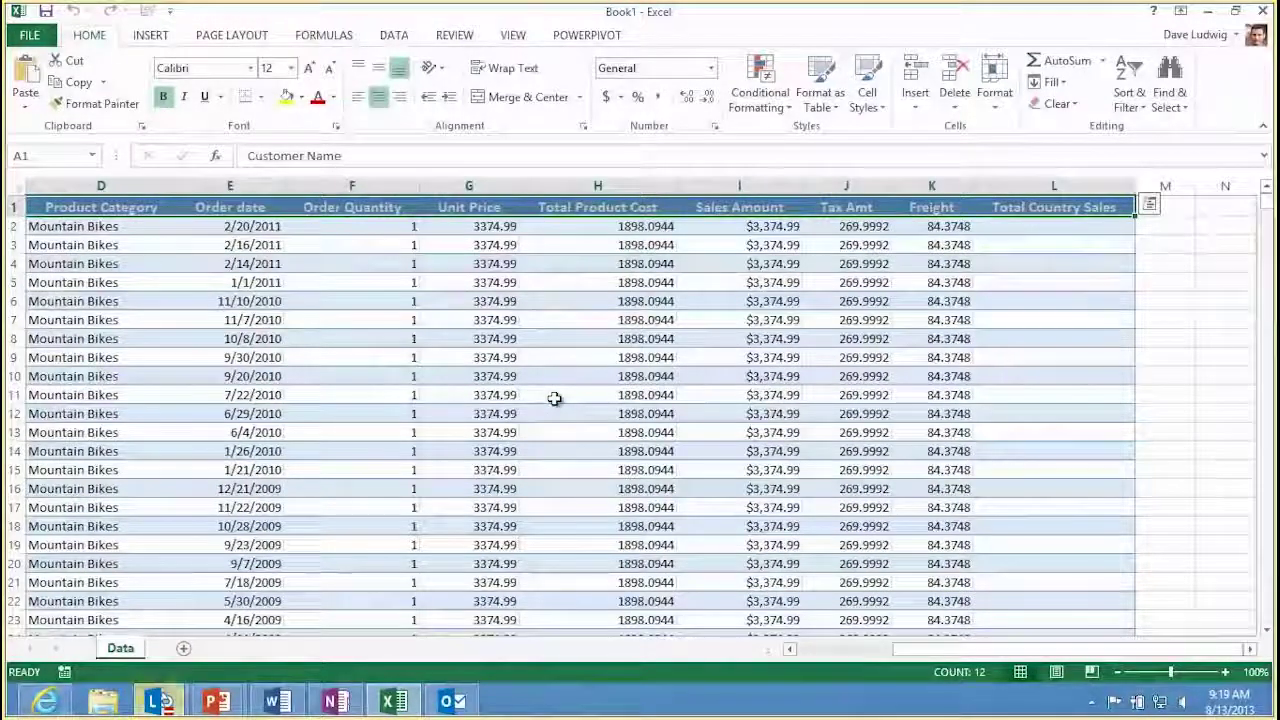
key(ctrl+shift+Down)
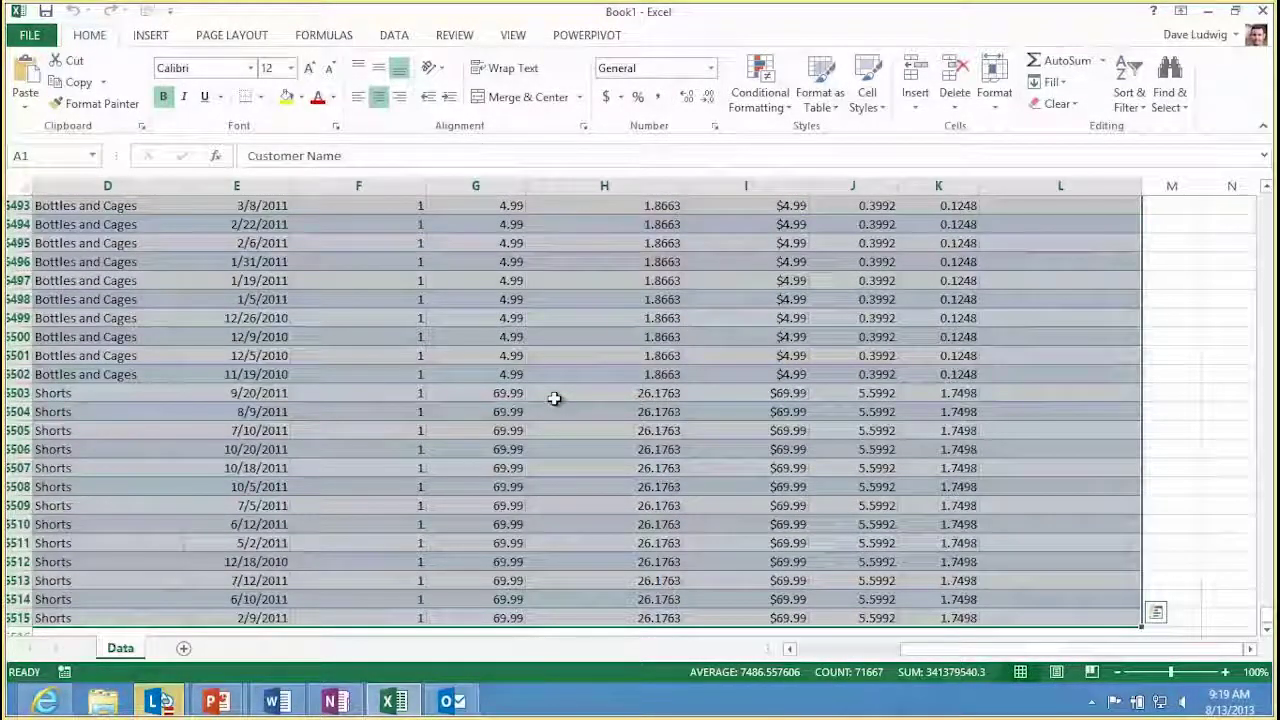
key(ctrl+q)
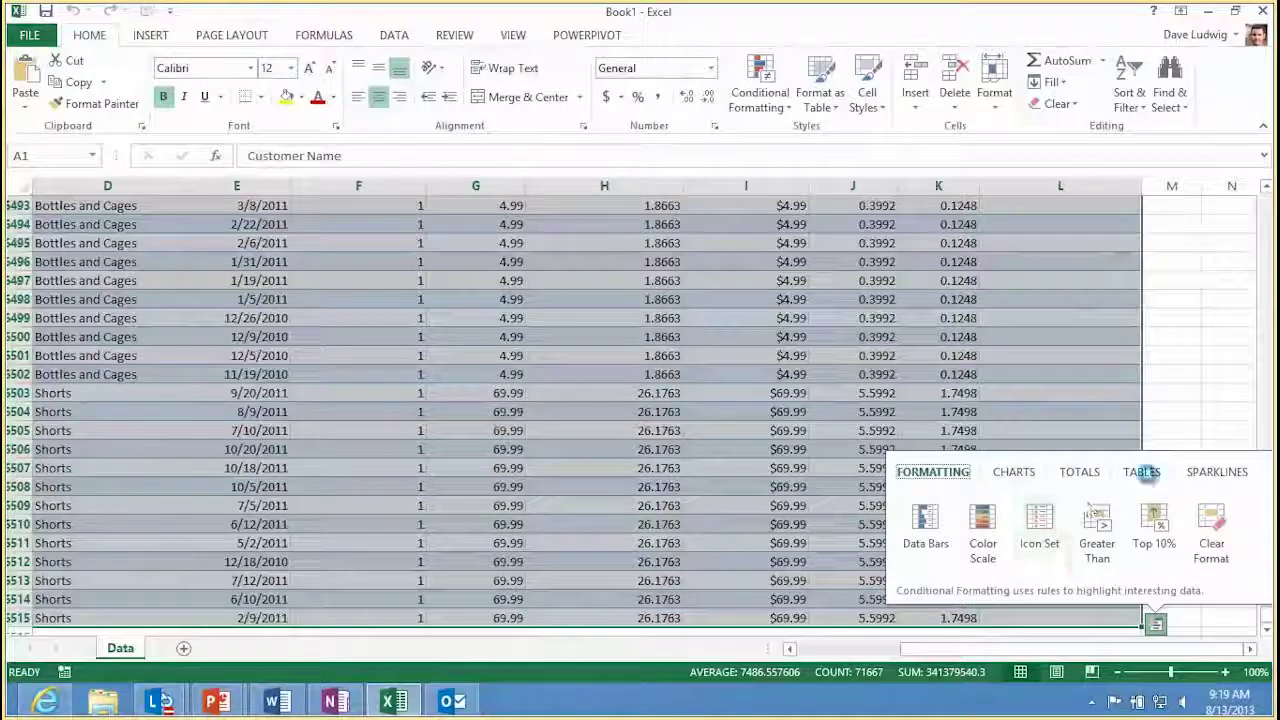
click(1145, 476)
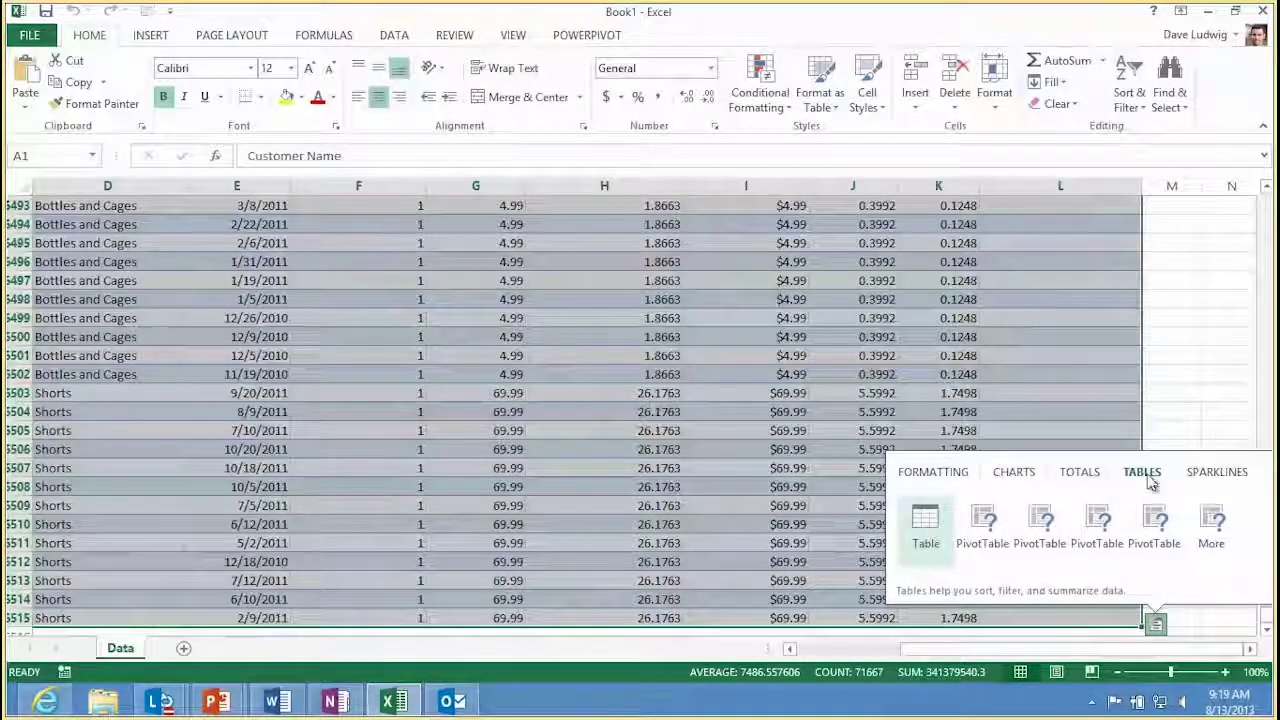
mouse_move(983, 525)
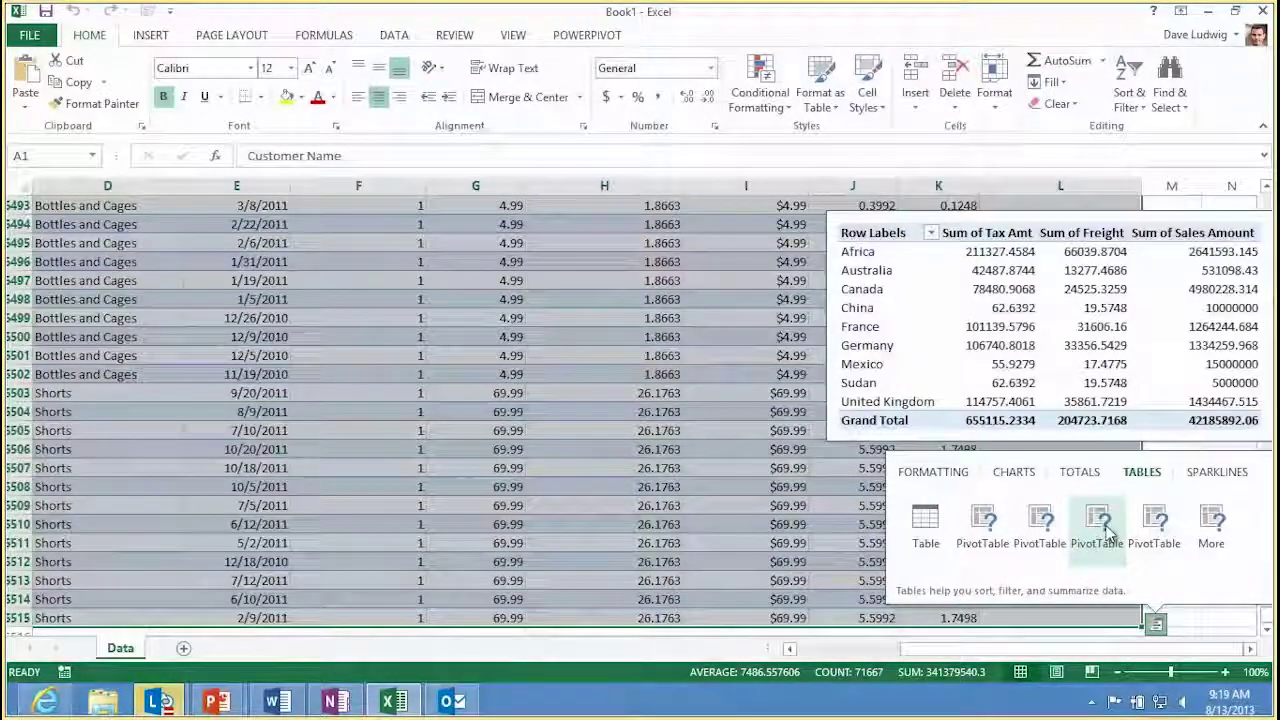
click(986, 538)
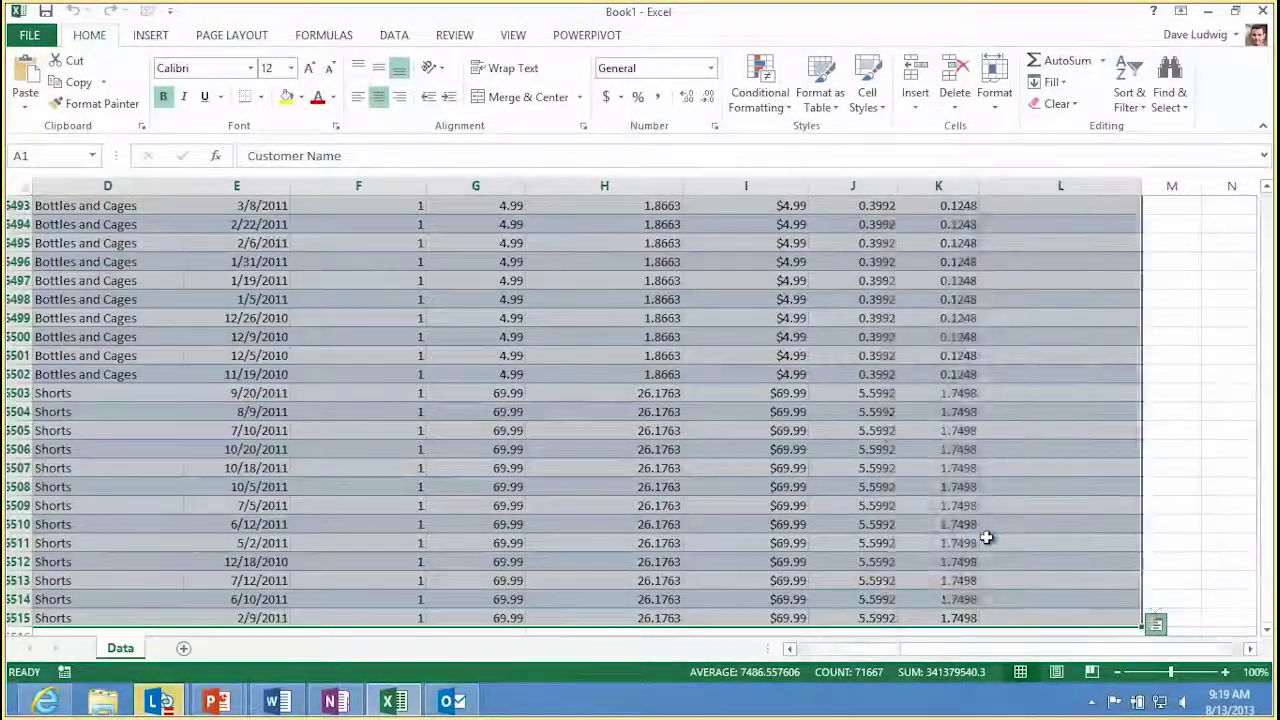
Format the pivot table's sales amounts and grand total as currency.
click(91, 263)
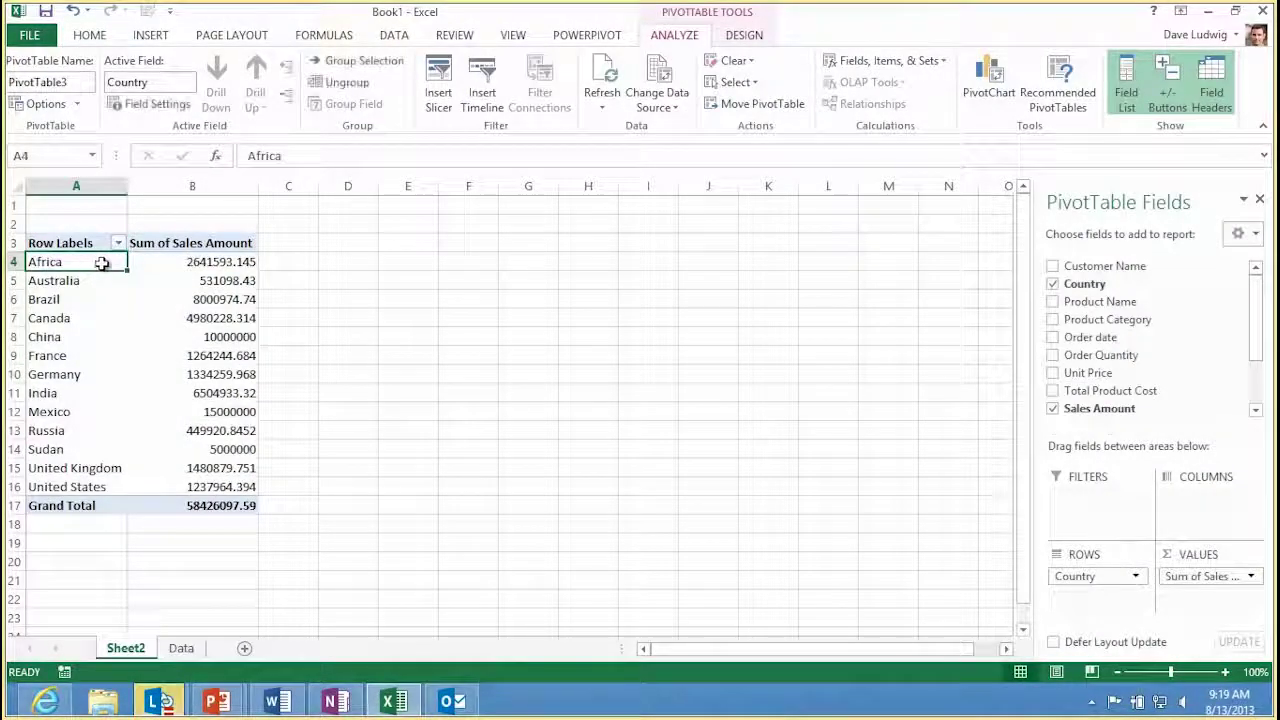
click(198, 270)
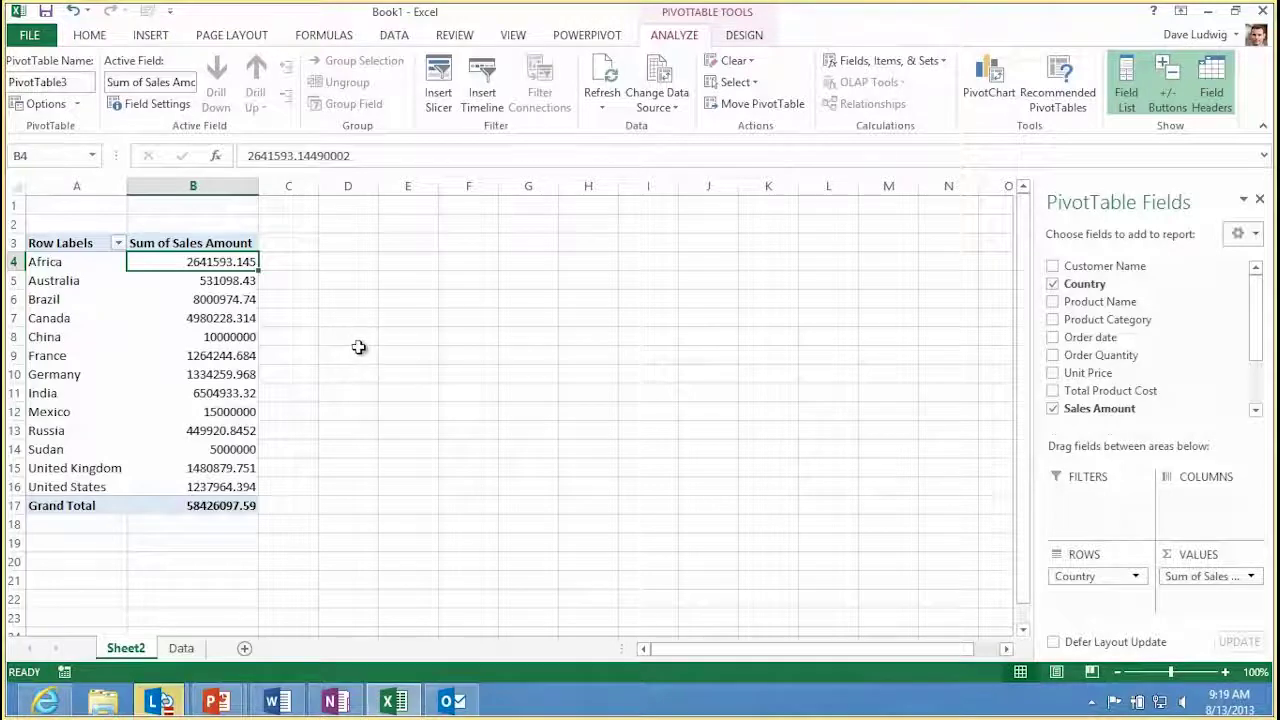
drag(222, 262, 233, 500)
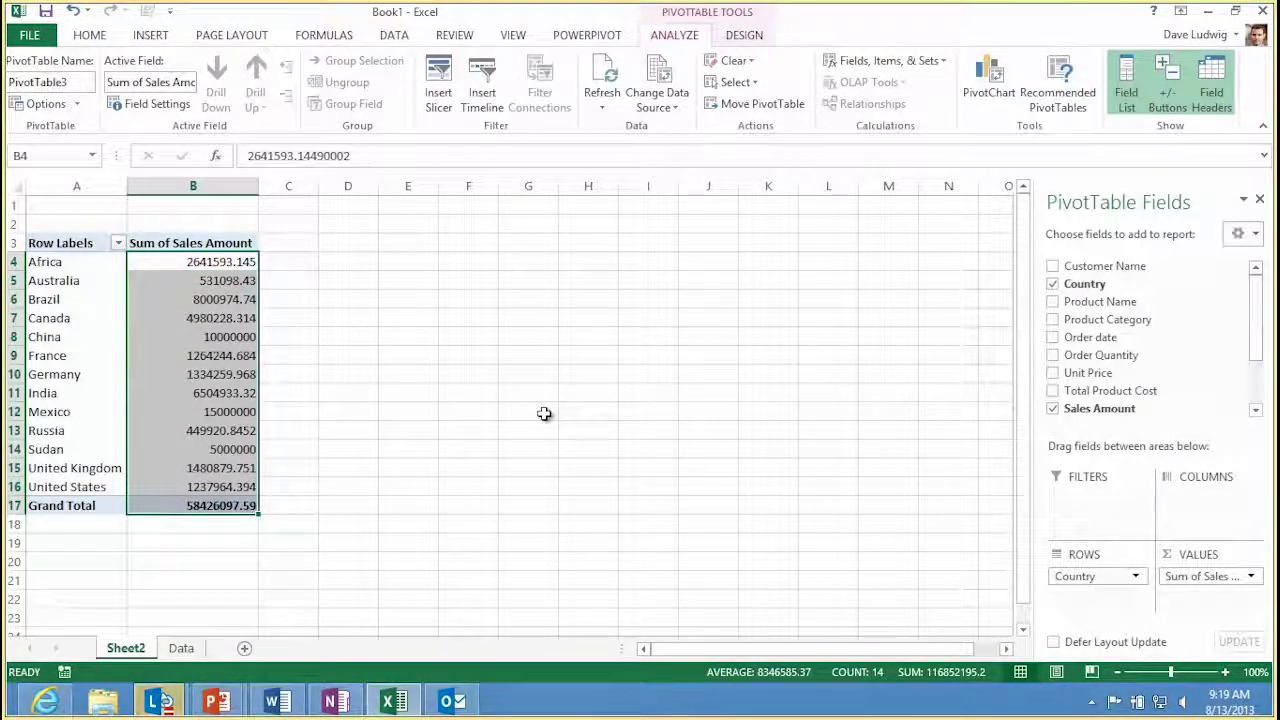
key(ctrl+shift+4)
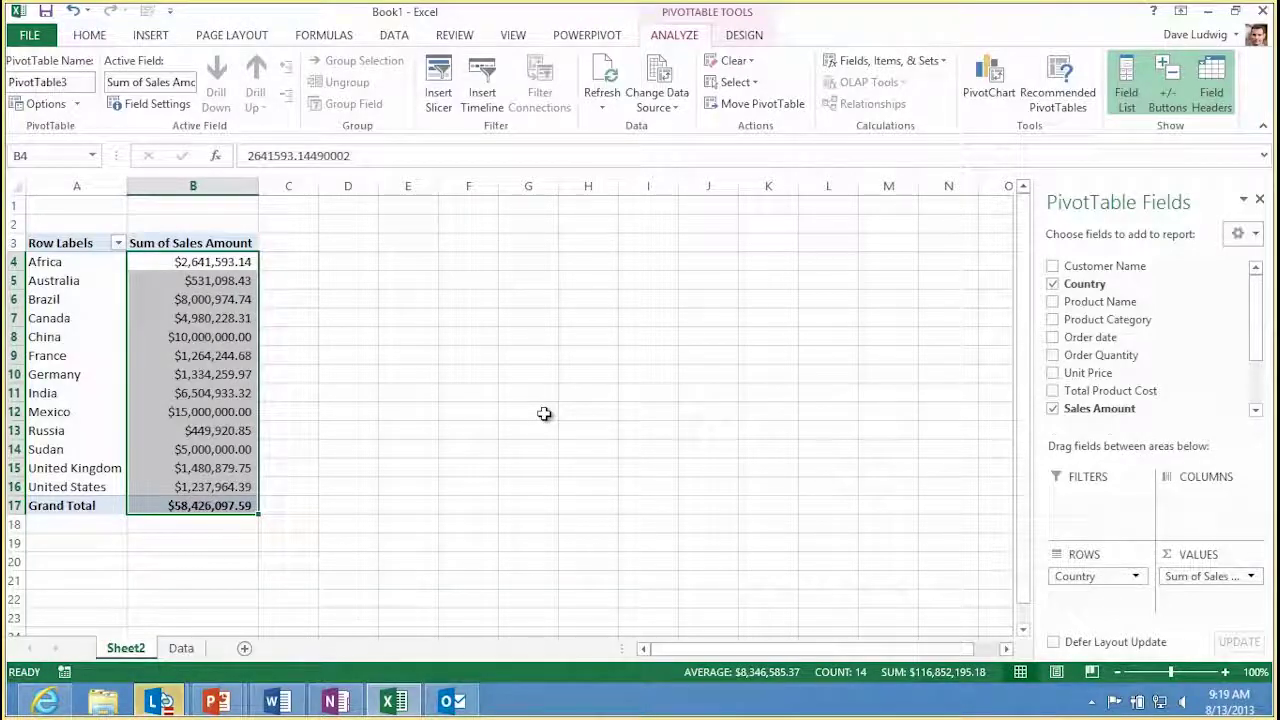
Create a PivotChart of sales by country and change it to a pie chart.
click(288, 424)
drag(217, 486, 72, 262)
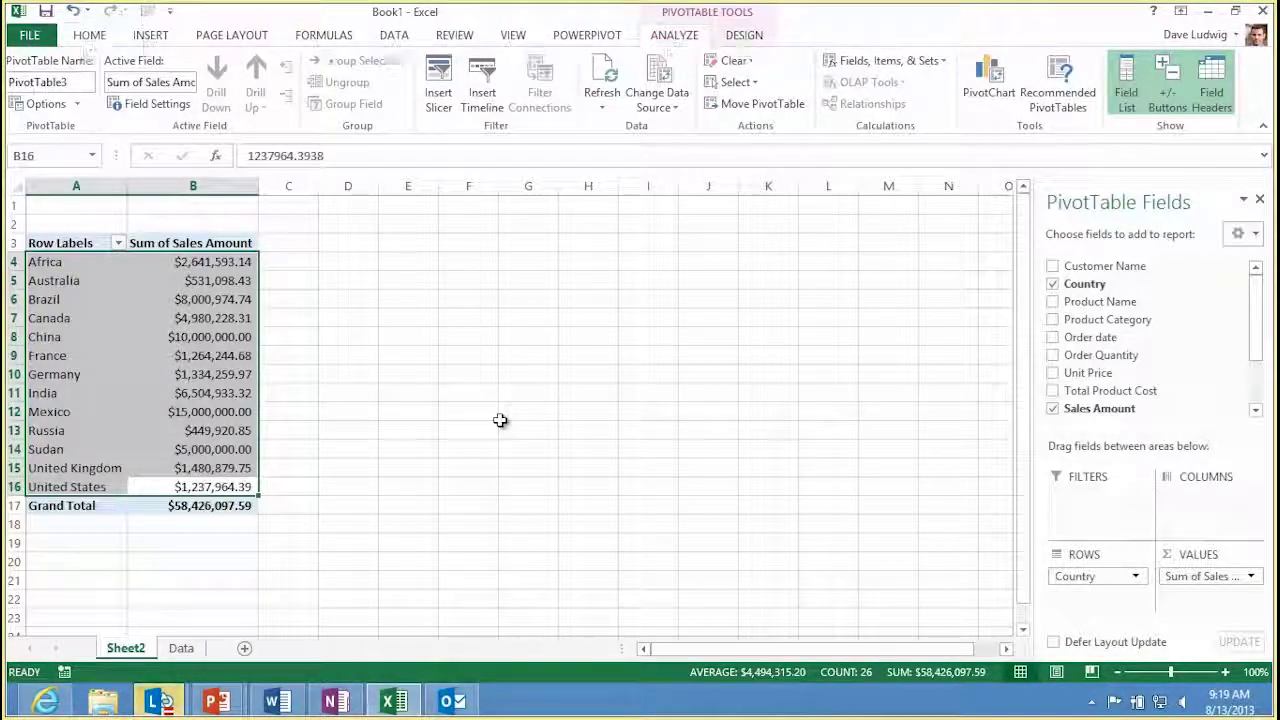
key(alt+F1)
click(765, 36)
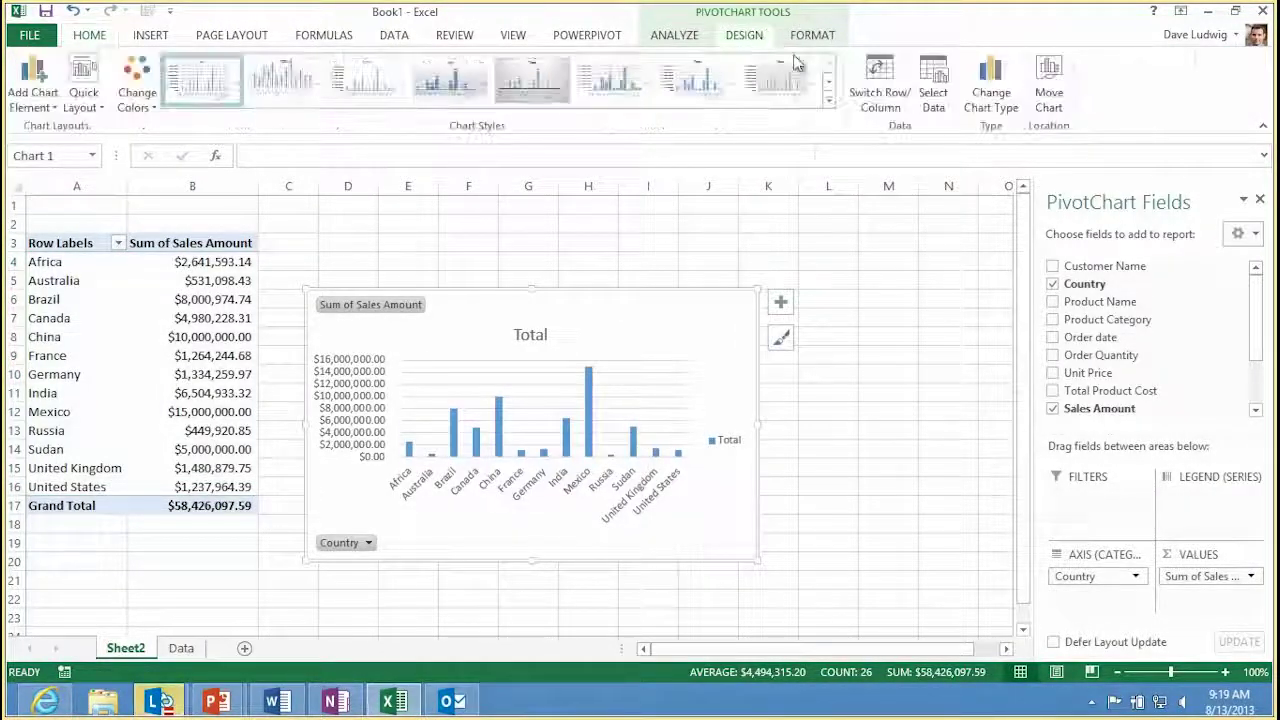
click(991, 92)
click(399, 225)
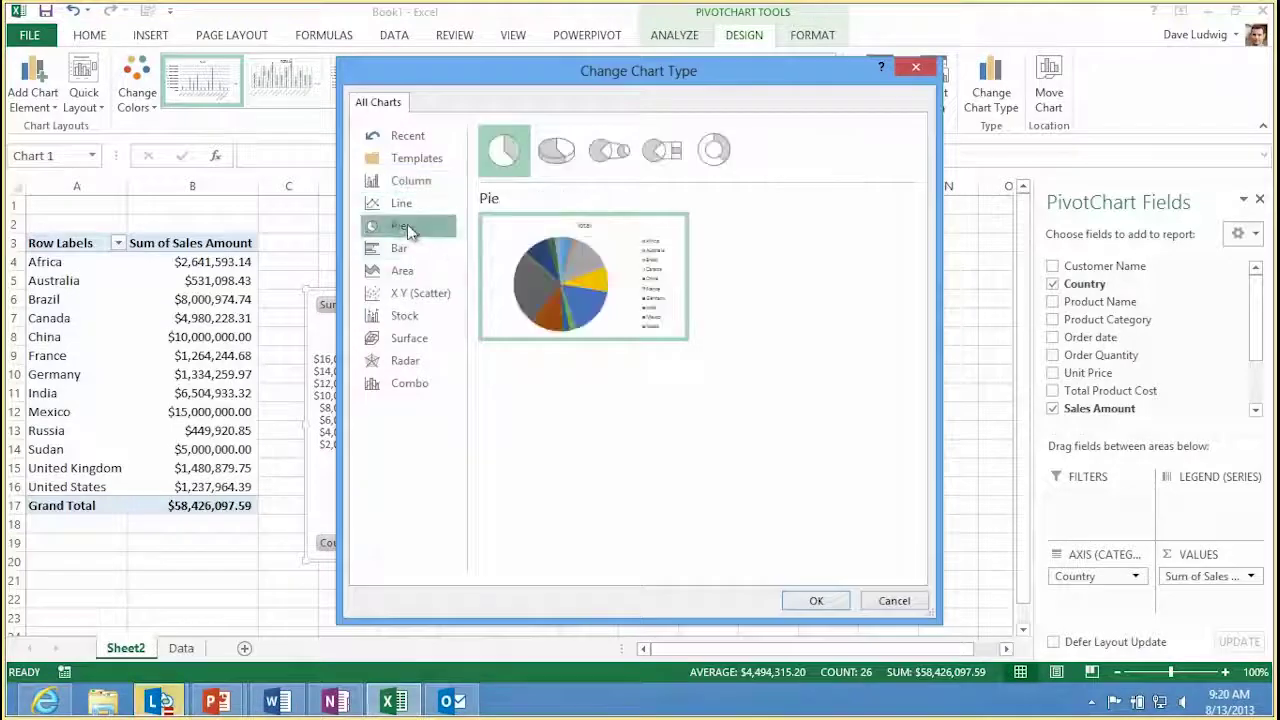
click(814, 600)
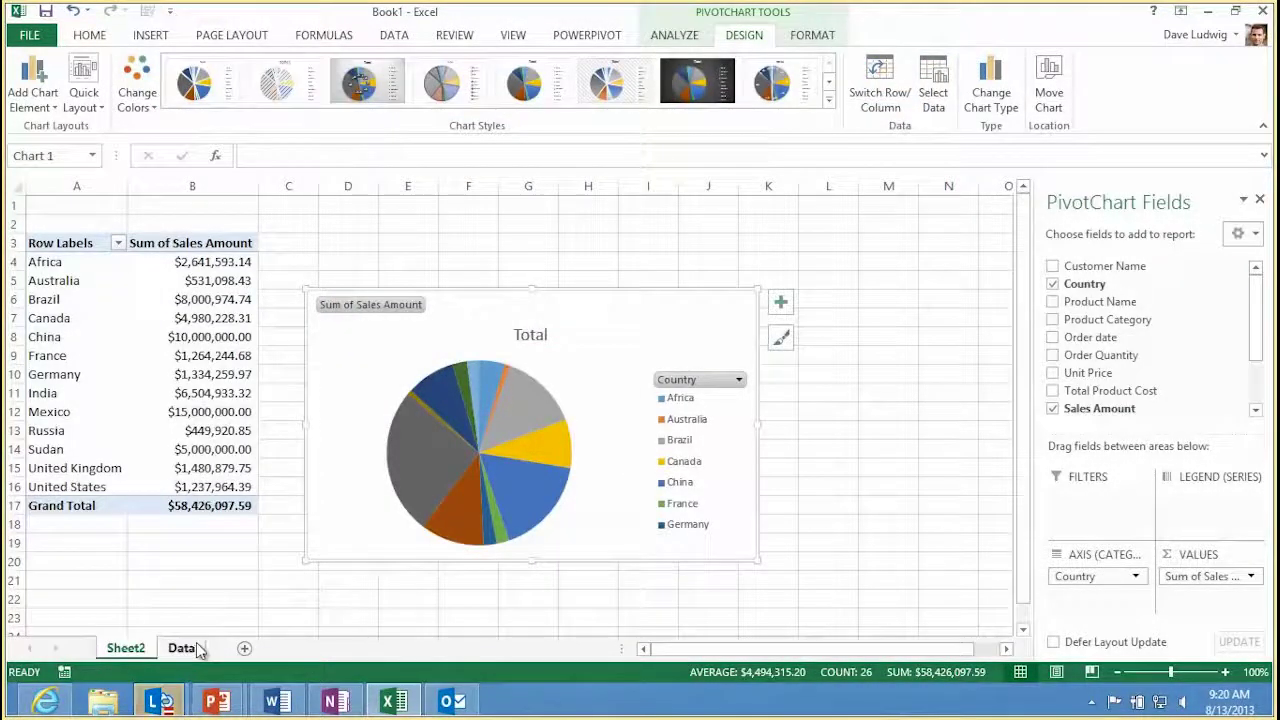
click(181, 648)
Convert the Data sheet's sales list into a table with headers using Ctrl+T.
click(656, 420)
scroll(658, 422, up, 7)
scroll(658, 422, up, 5)
scroll(660, 422, down, 4)
scroll(660, 422, up, 8)
scroll(663, 420, up, 9)
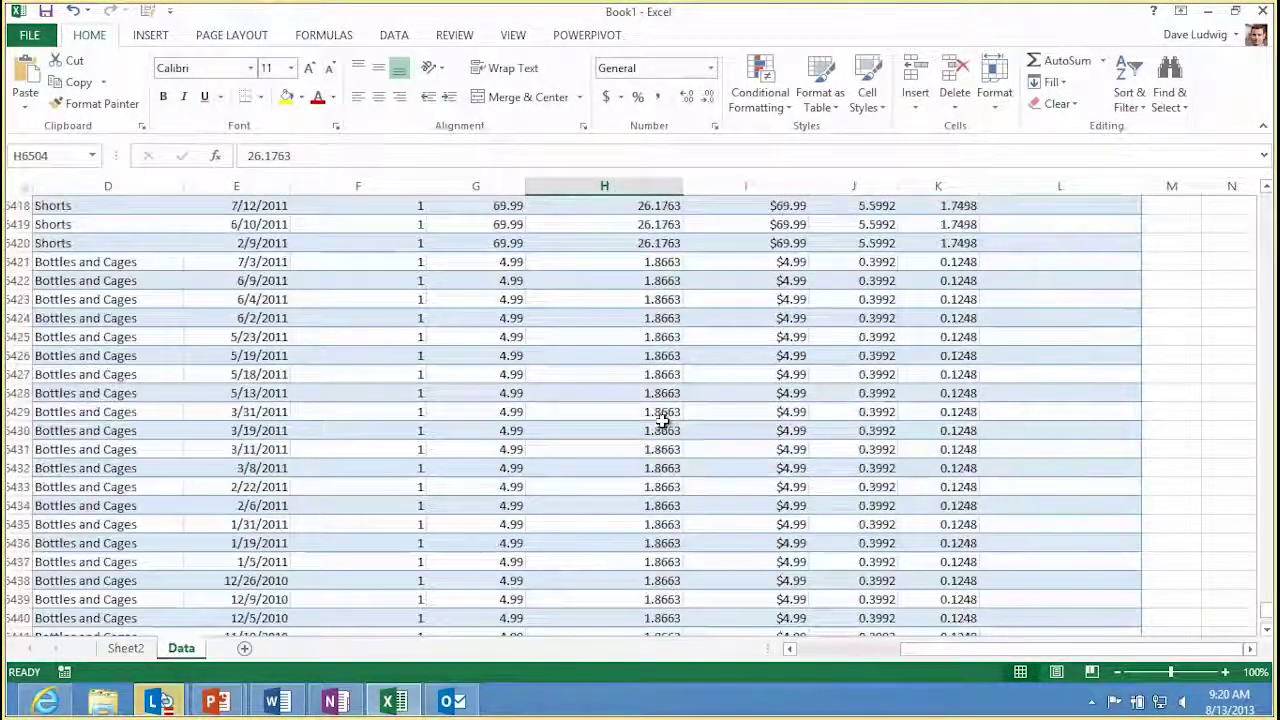
scroll(560, 390, up, 6)
click(468, 357)
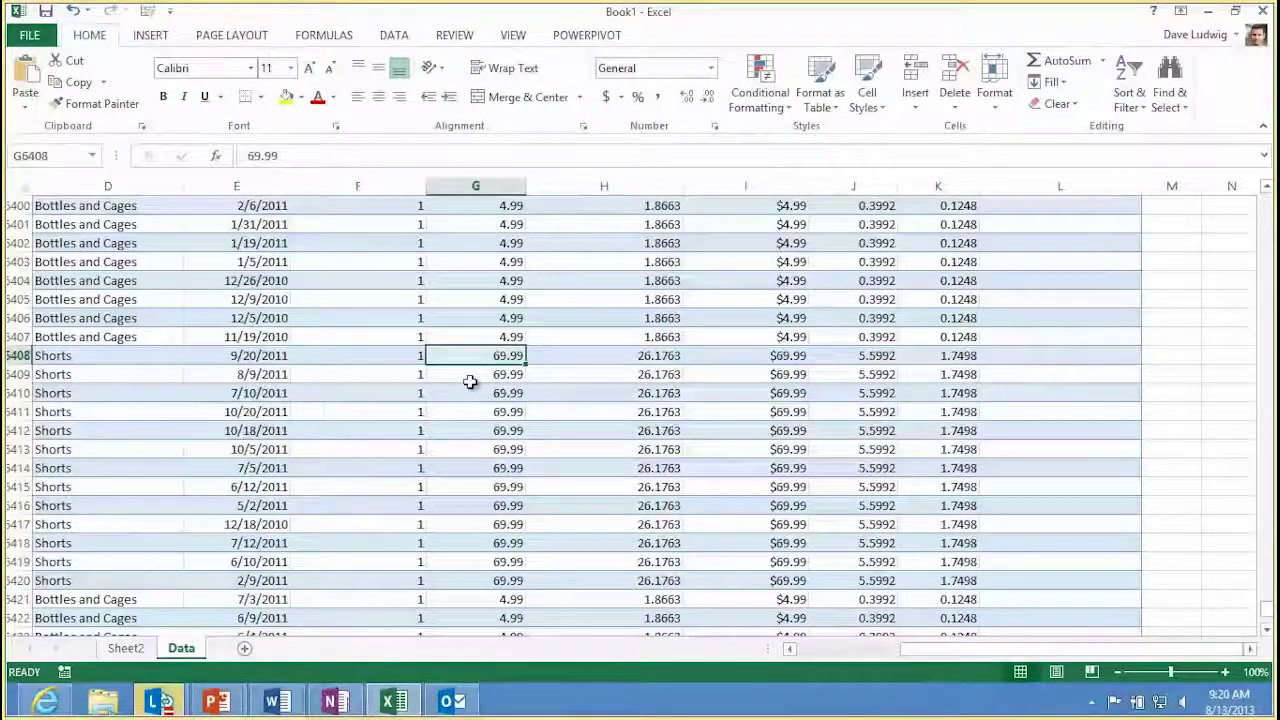
key(ctrl+t)
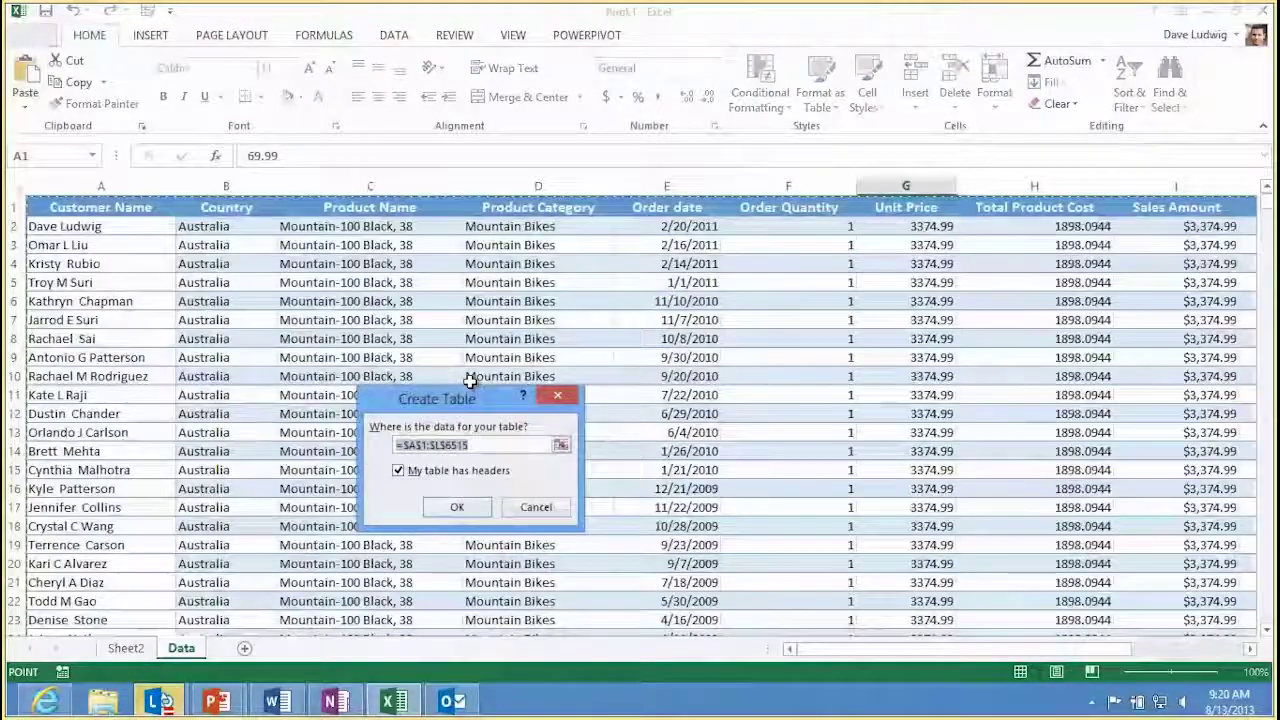
key(Return)
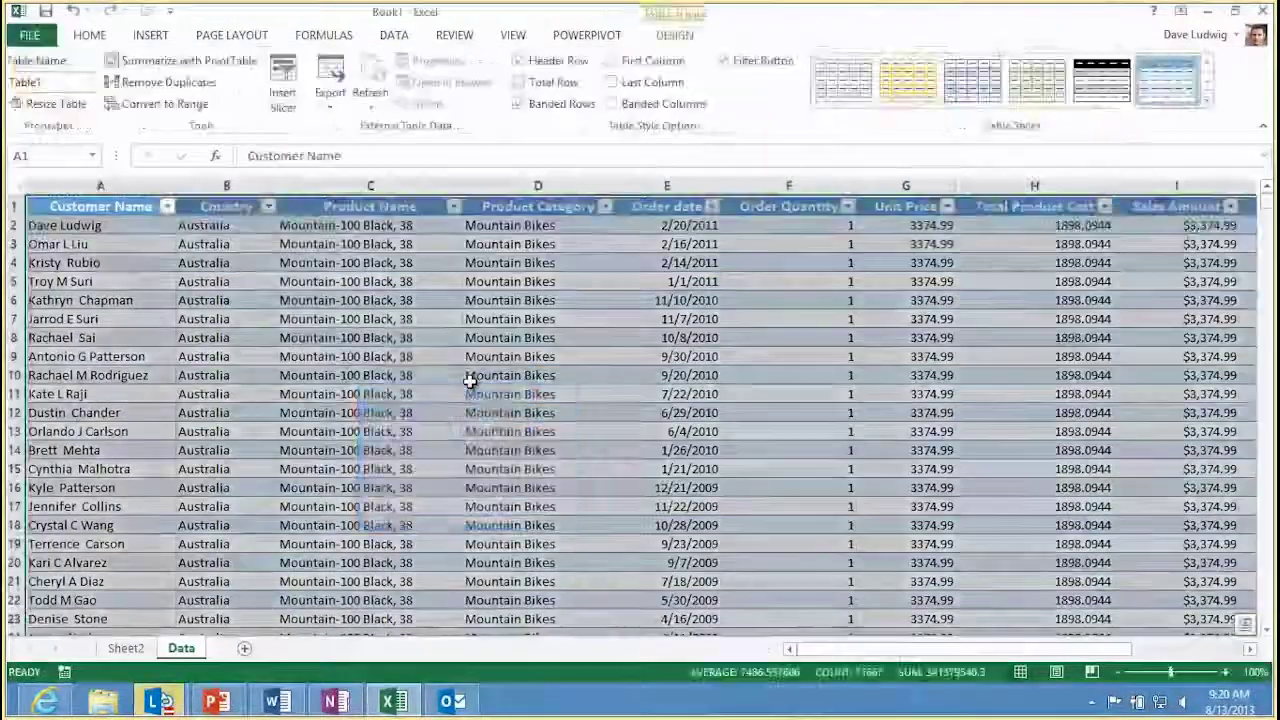
Open and close the Product Name filter dropdown without filtering.
click(432, 262)
click(454, 206)
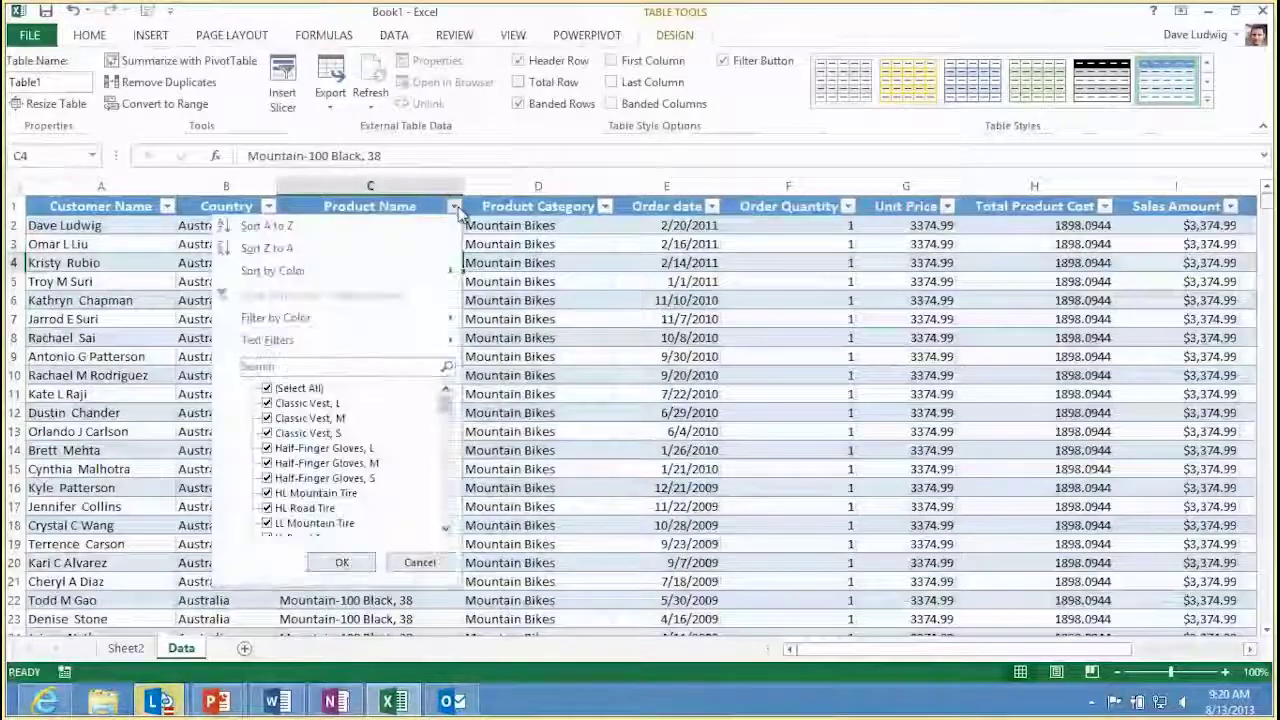
click(552, 272)
scroll(1055, 440, down, 1)
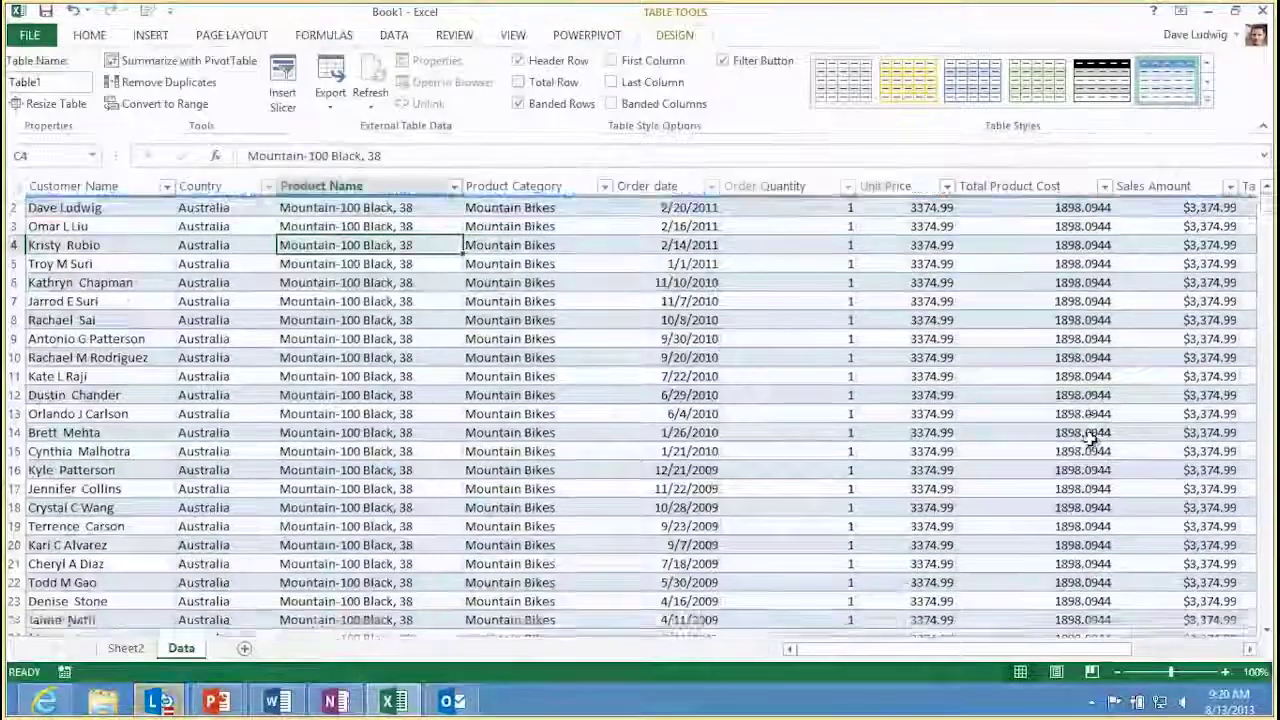
scroll(1055, 440, down, 5)
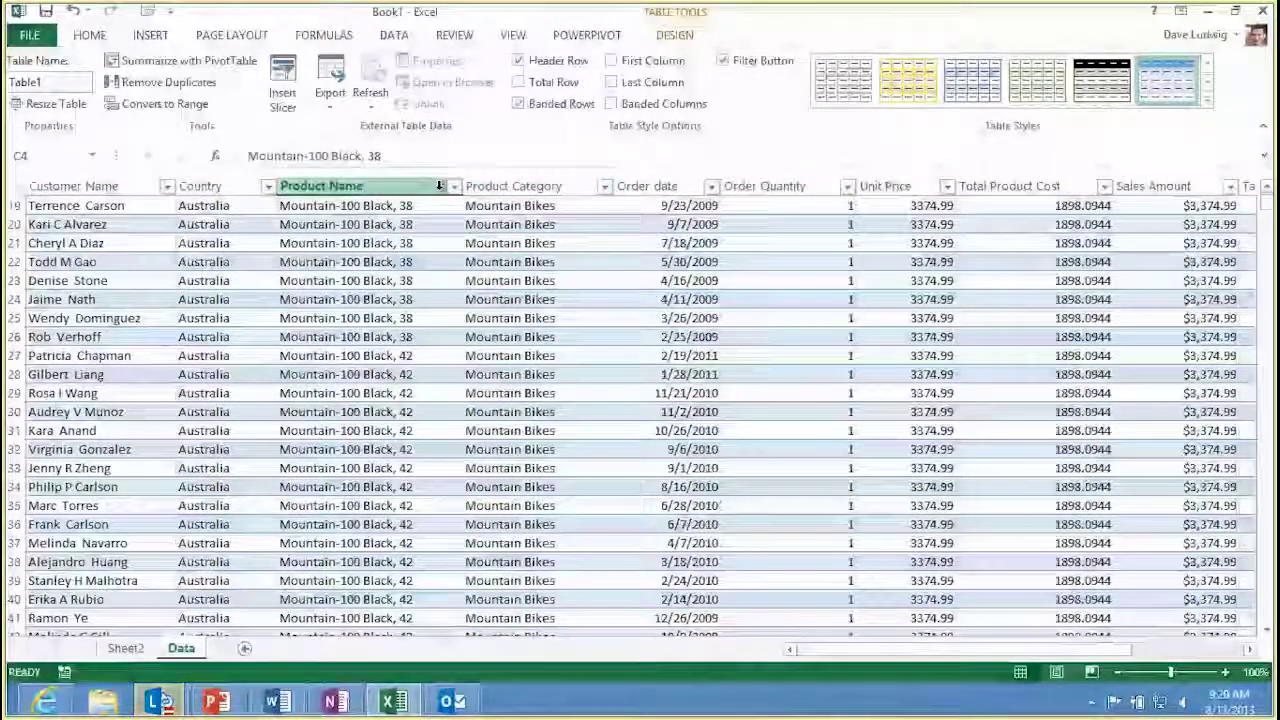
click(318, 242)
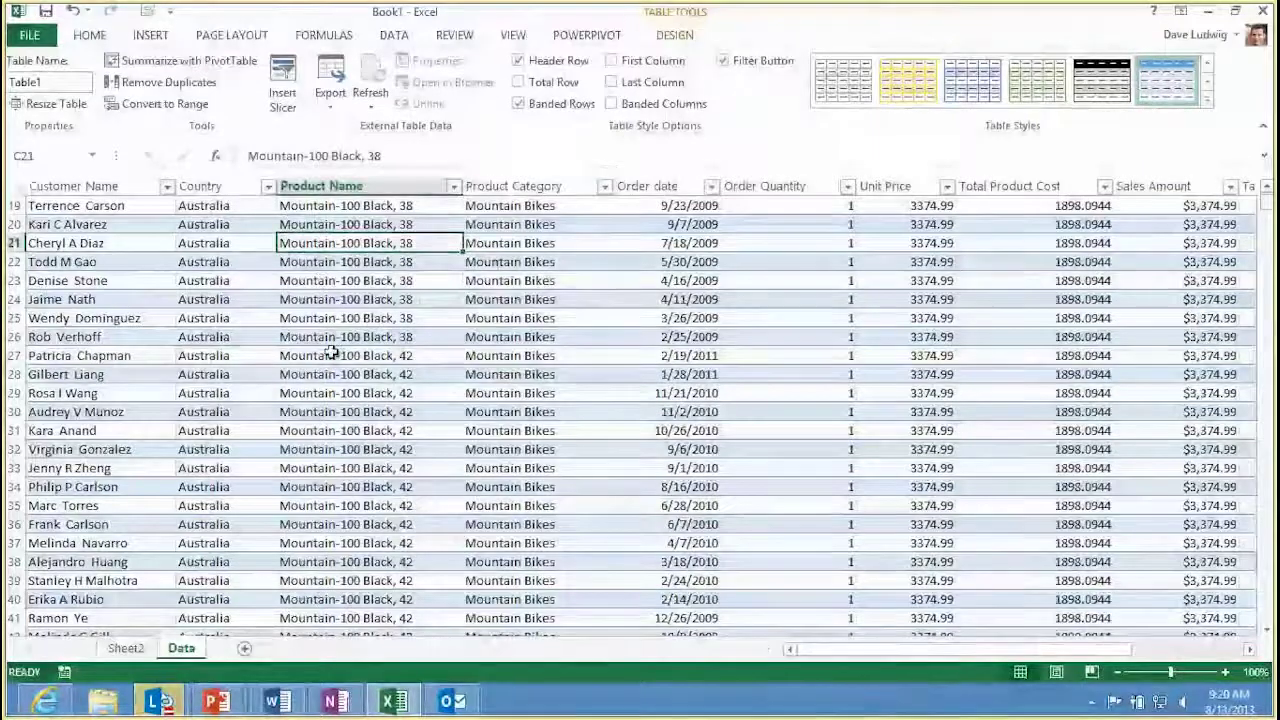
scroll(325, 290, up, 3)
scroll(335, 340, up, 3)
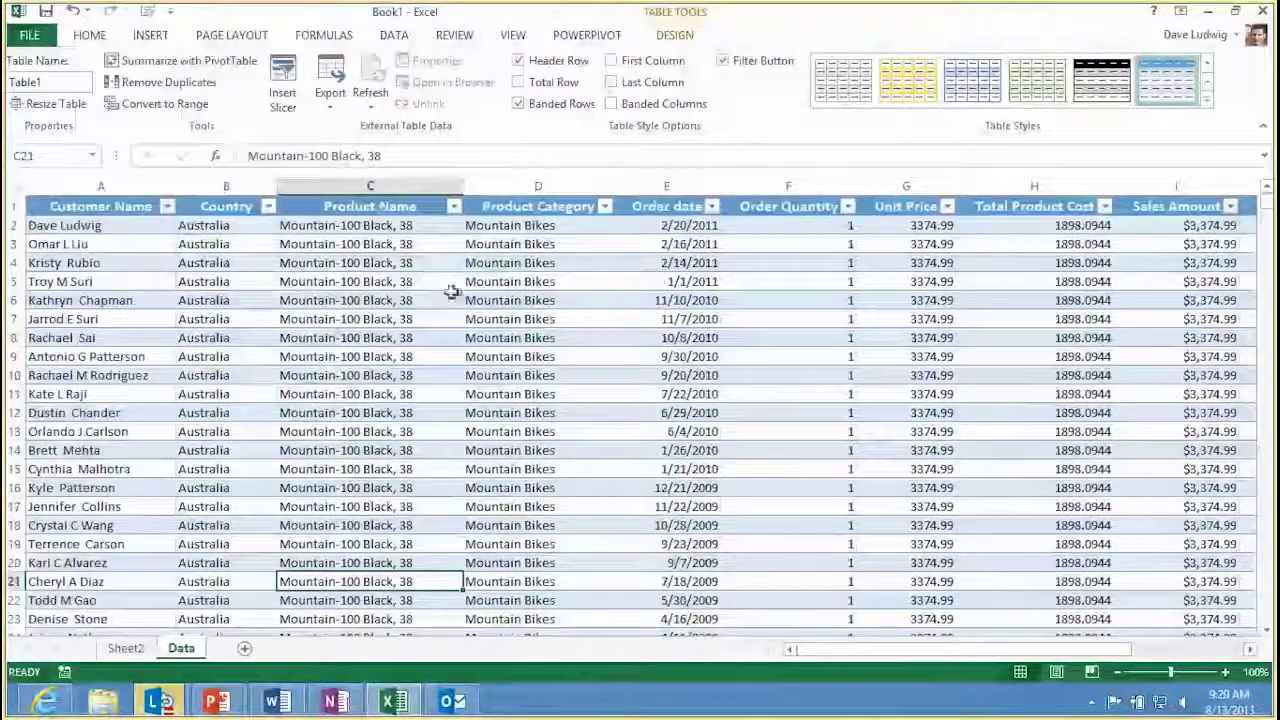
click(165, 38)
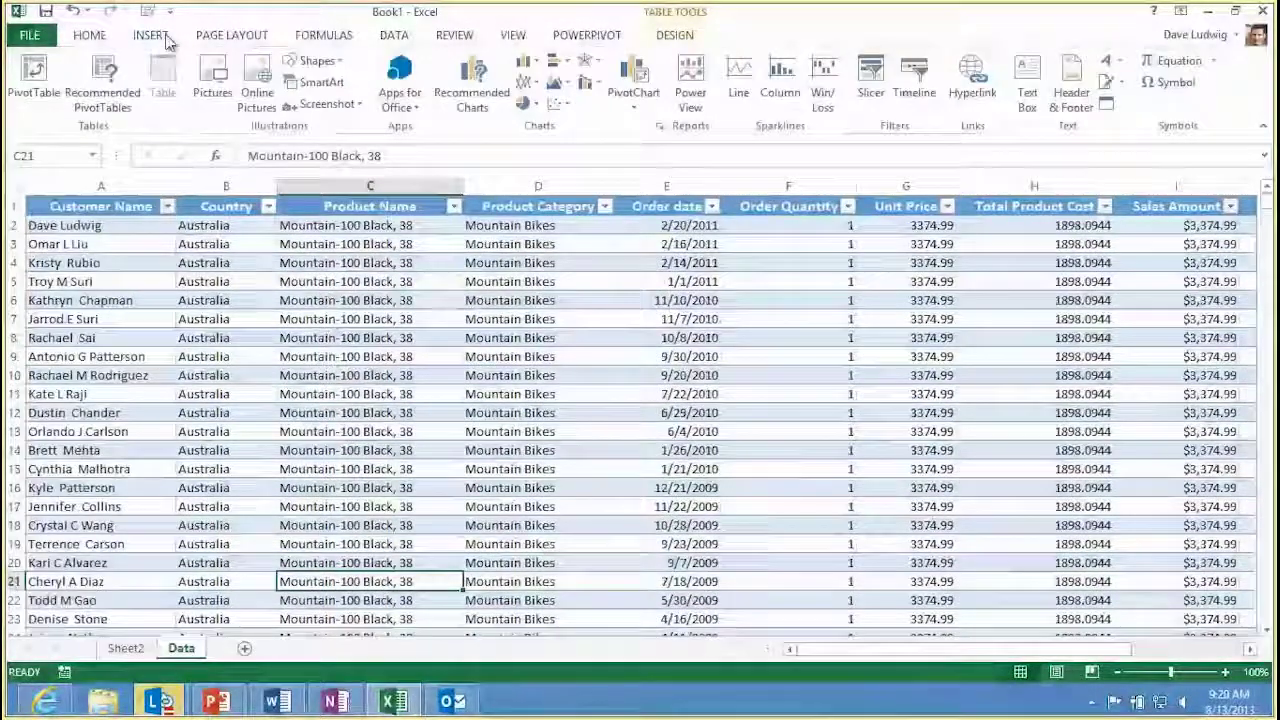
Insert a Power View report keeping only Country and Sales Amount fields.
click(695, 108)
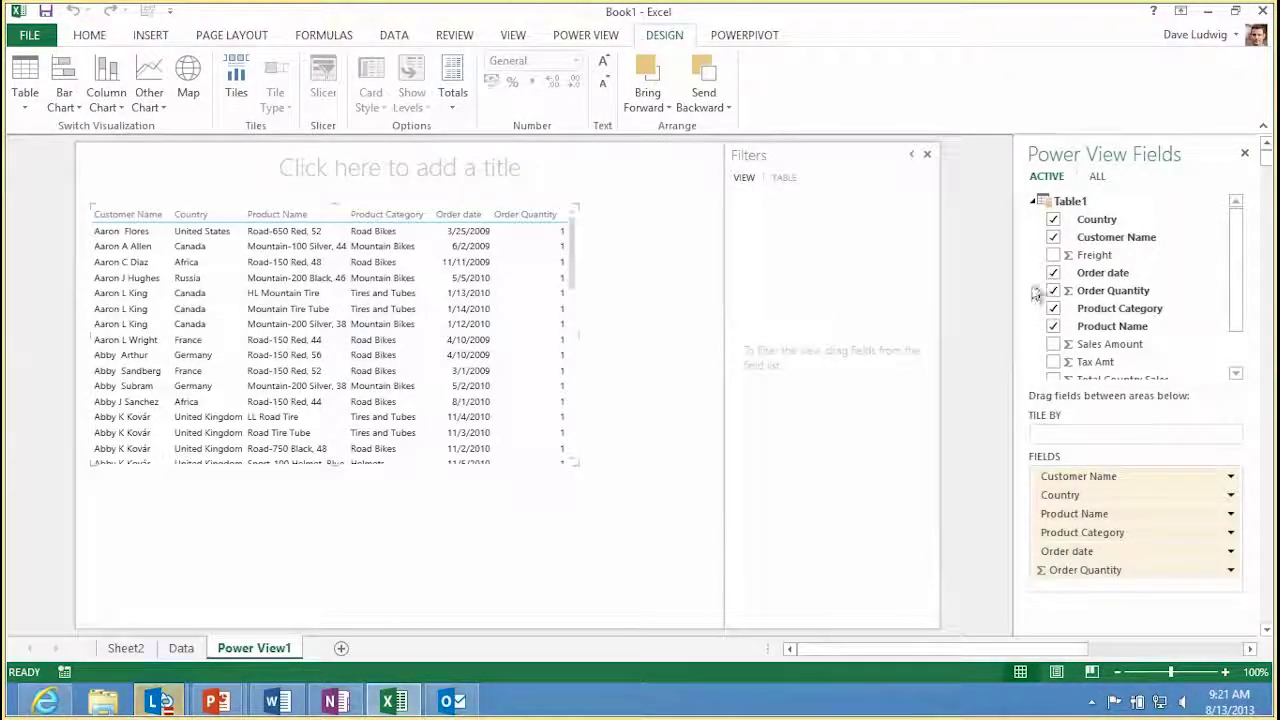
click(1053, 237)
click(1053, 273)
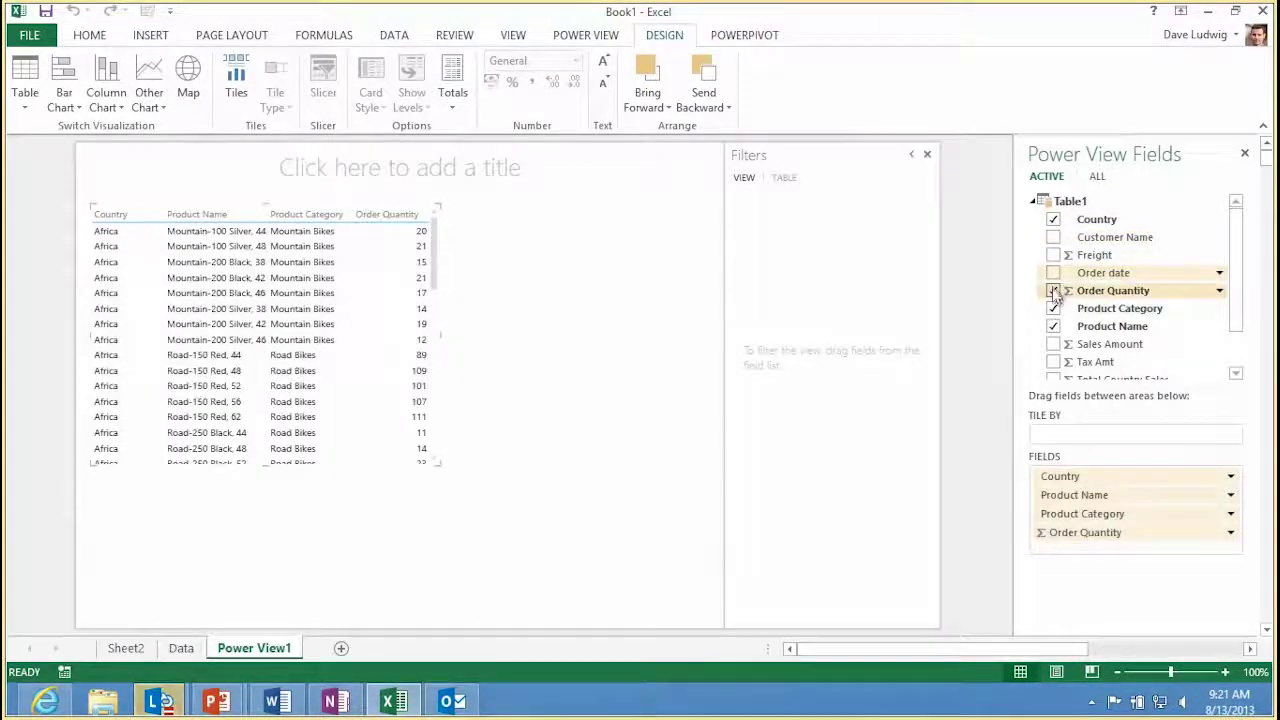
click(1053, 308)
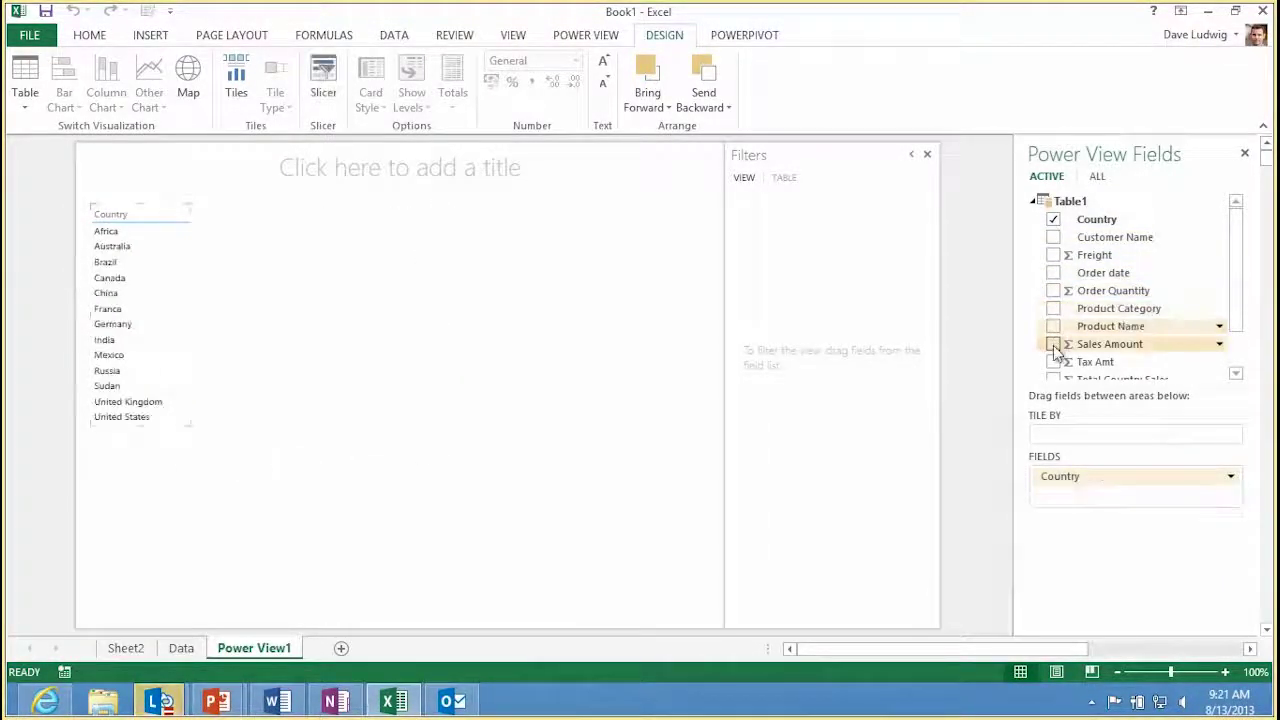
click(1054, 344)
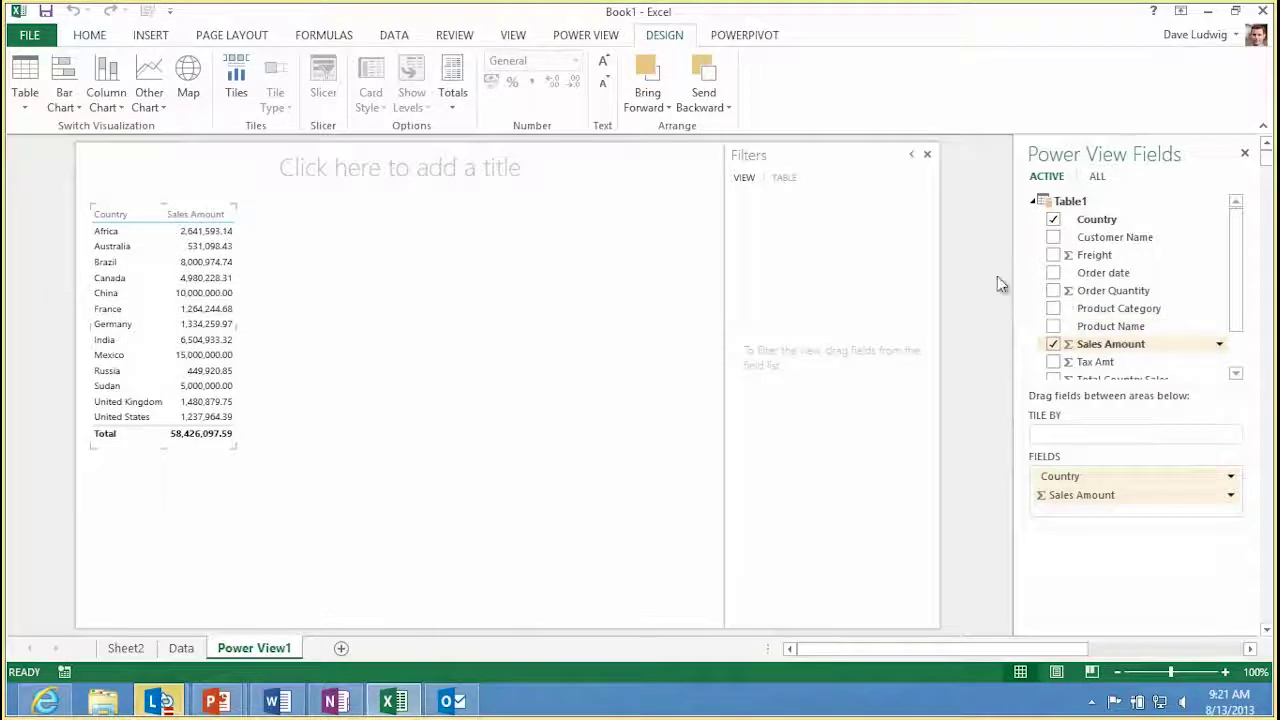
Turn the report table into a map and enlarge it across the canvas.
click(188, 80)
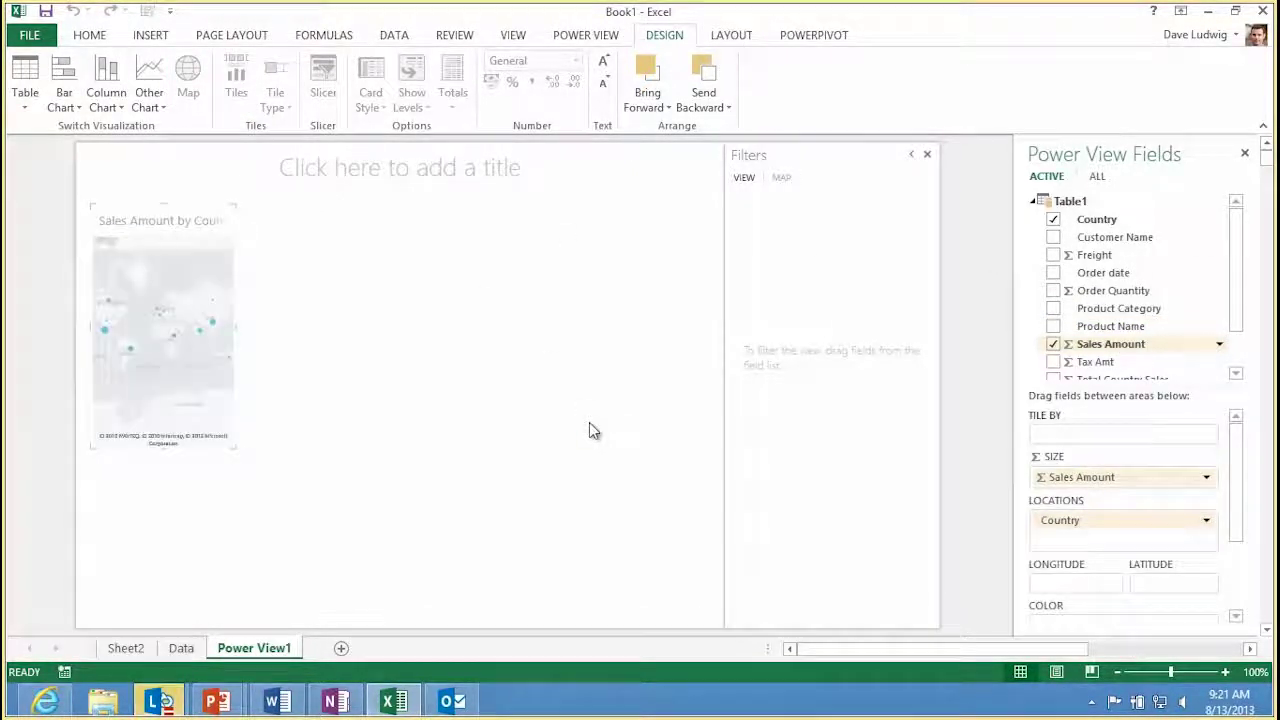
drag(231, 449, 843, 589)
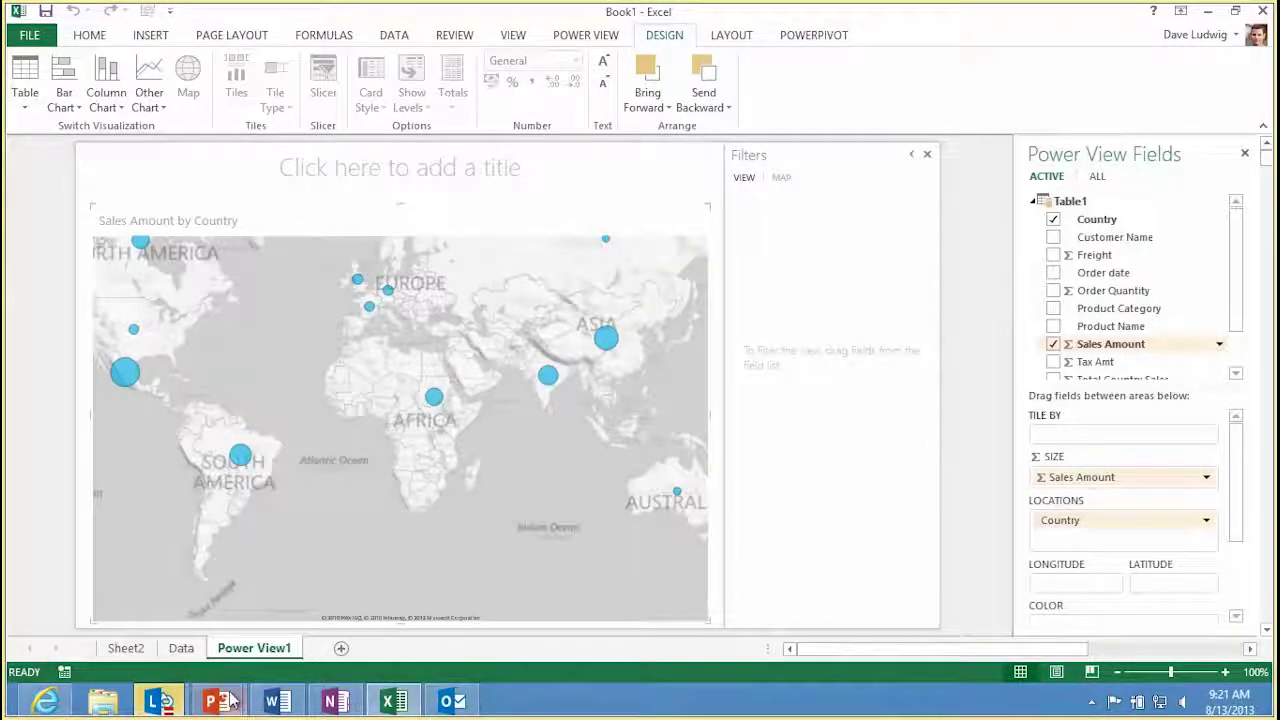
mouse_move(217, 701)
click(317, 612)
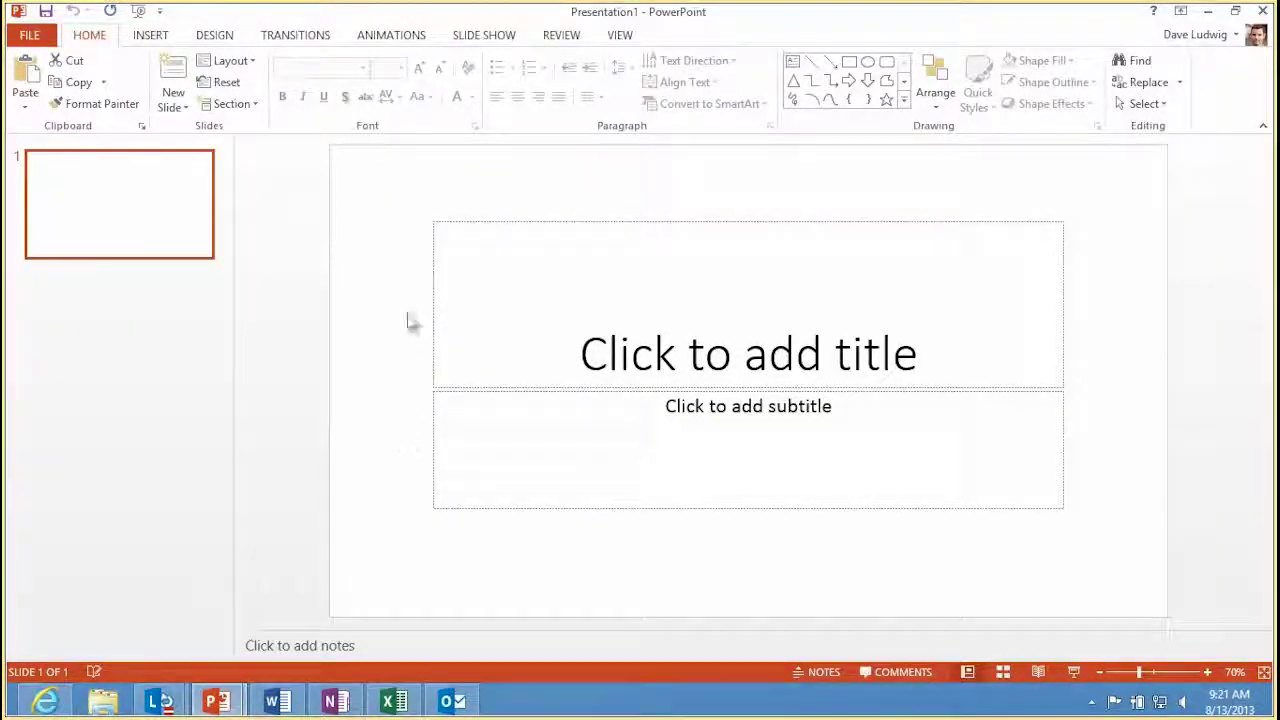
In Outline View, enter the slide titles Welcome, Agenda, What's working, What's not working and QA.
click(622, 35)
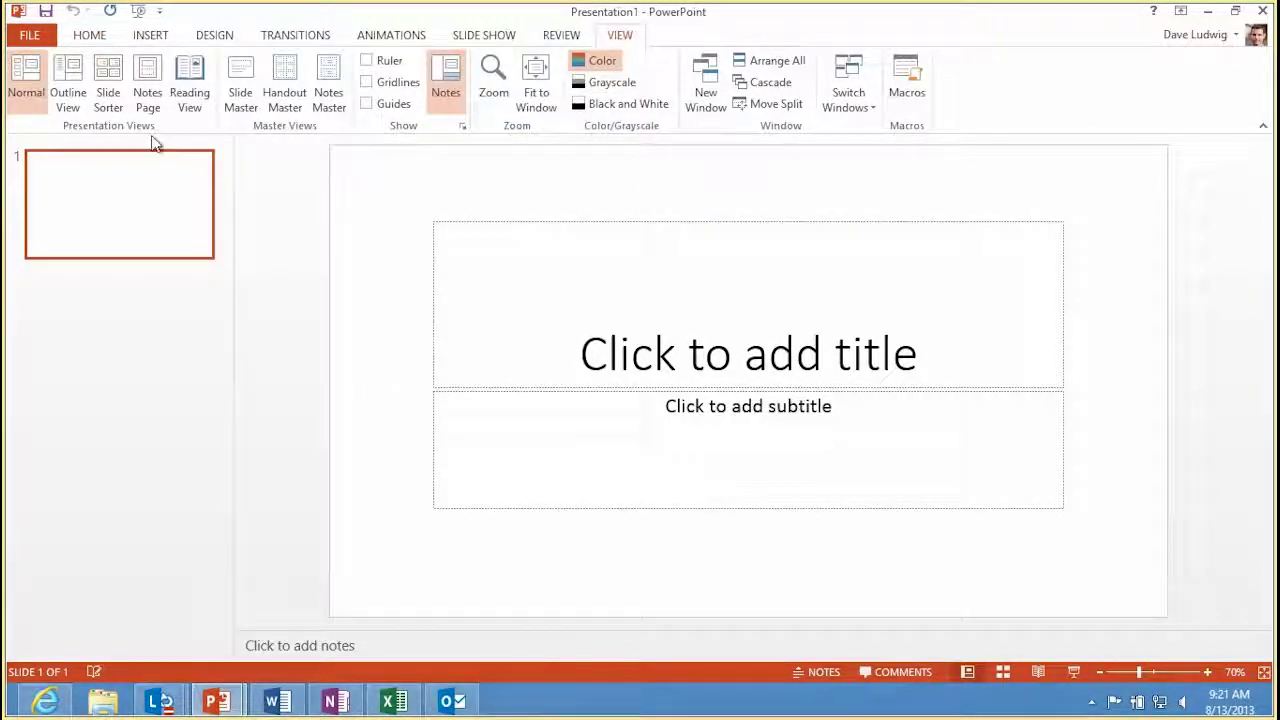
click(66, 94)
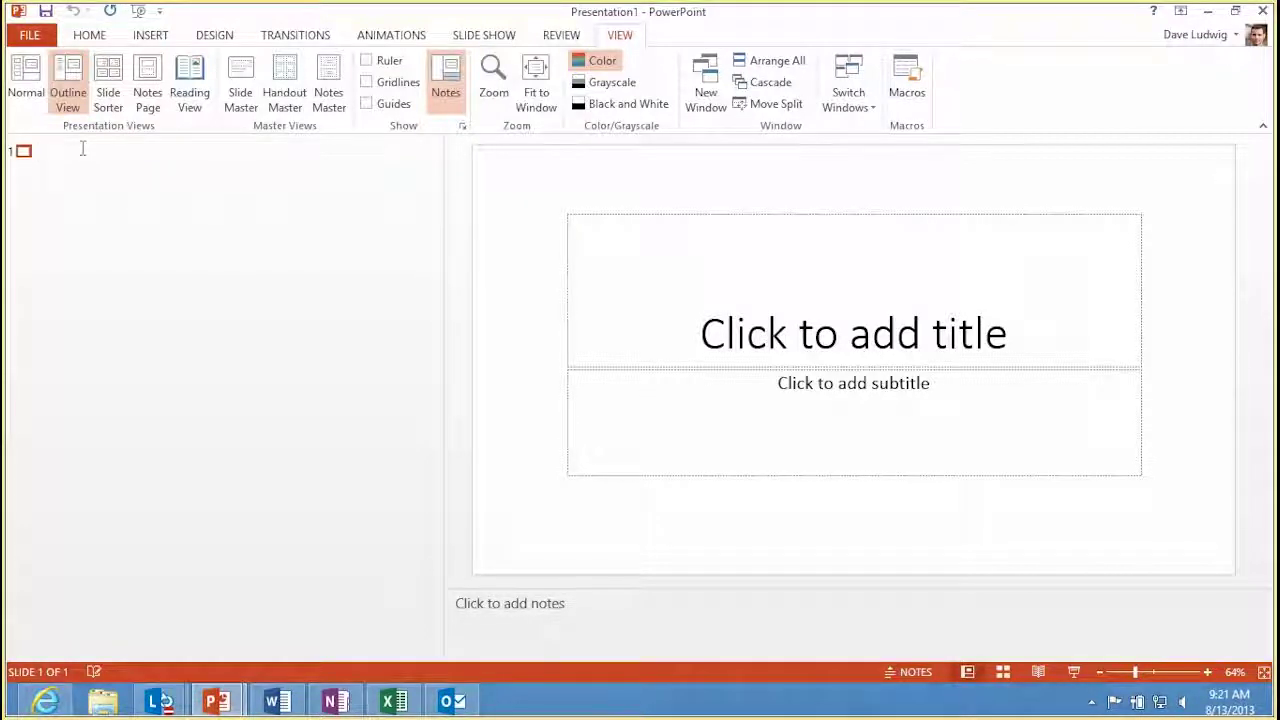
text(Welcome)
key(Return)
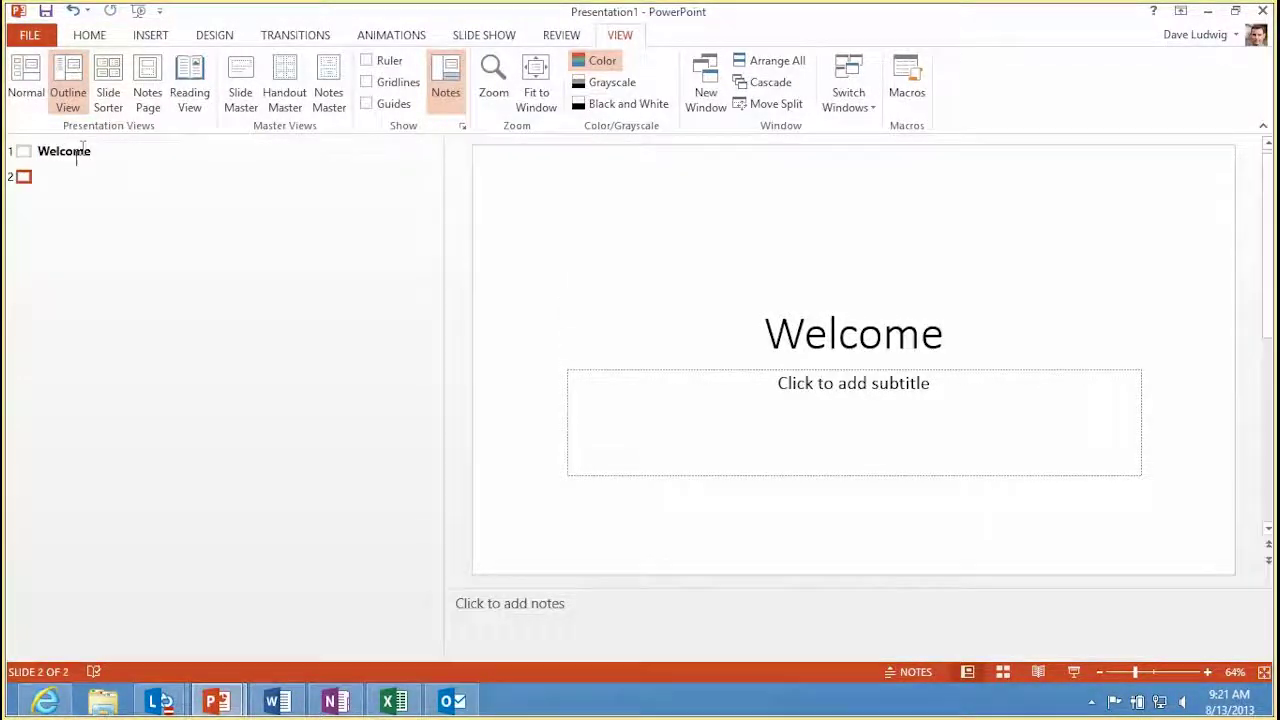
text(Agenda)
key(Return)
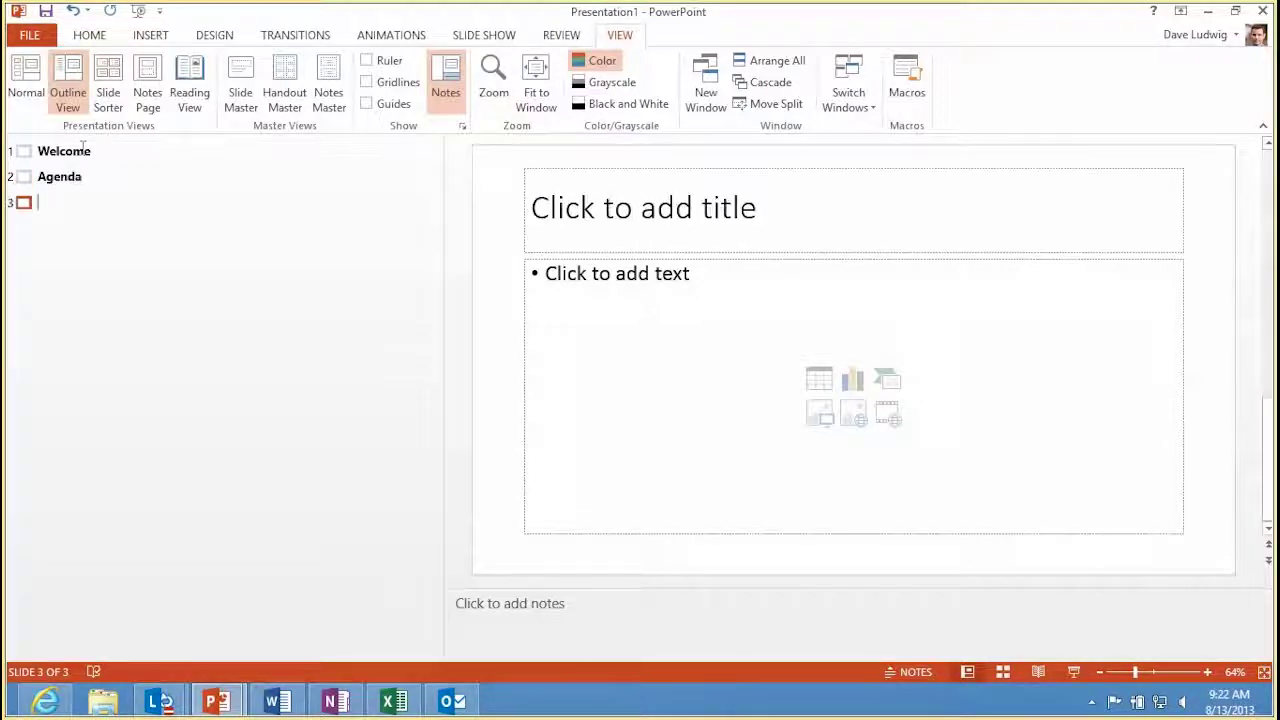
text(What's)
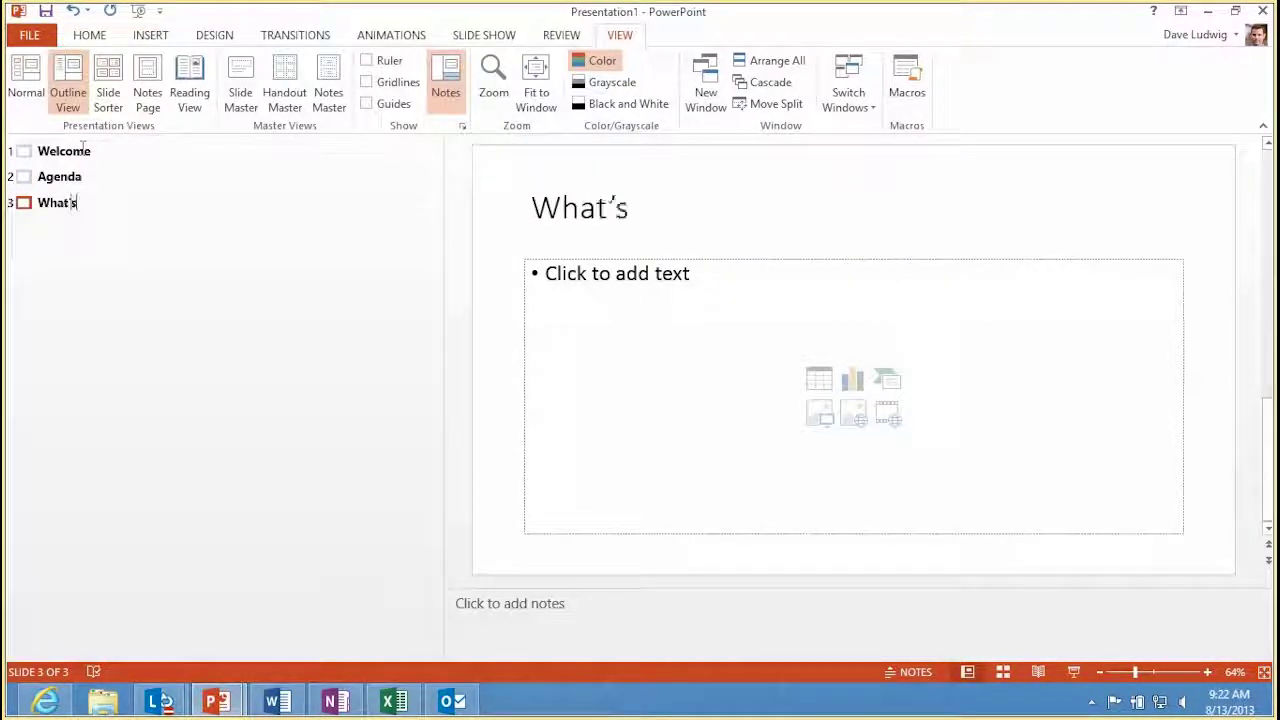
text( working)
key(Return)
text(What's no)
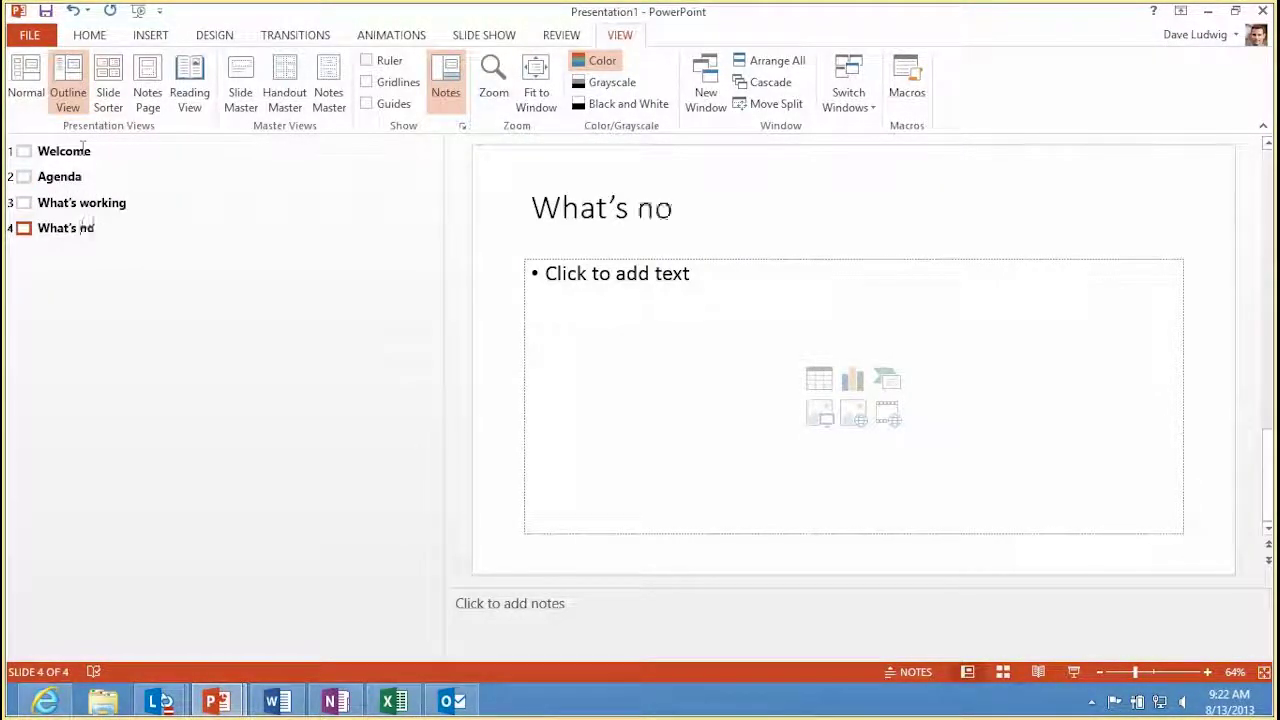
text(t working)
key(Return)
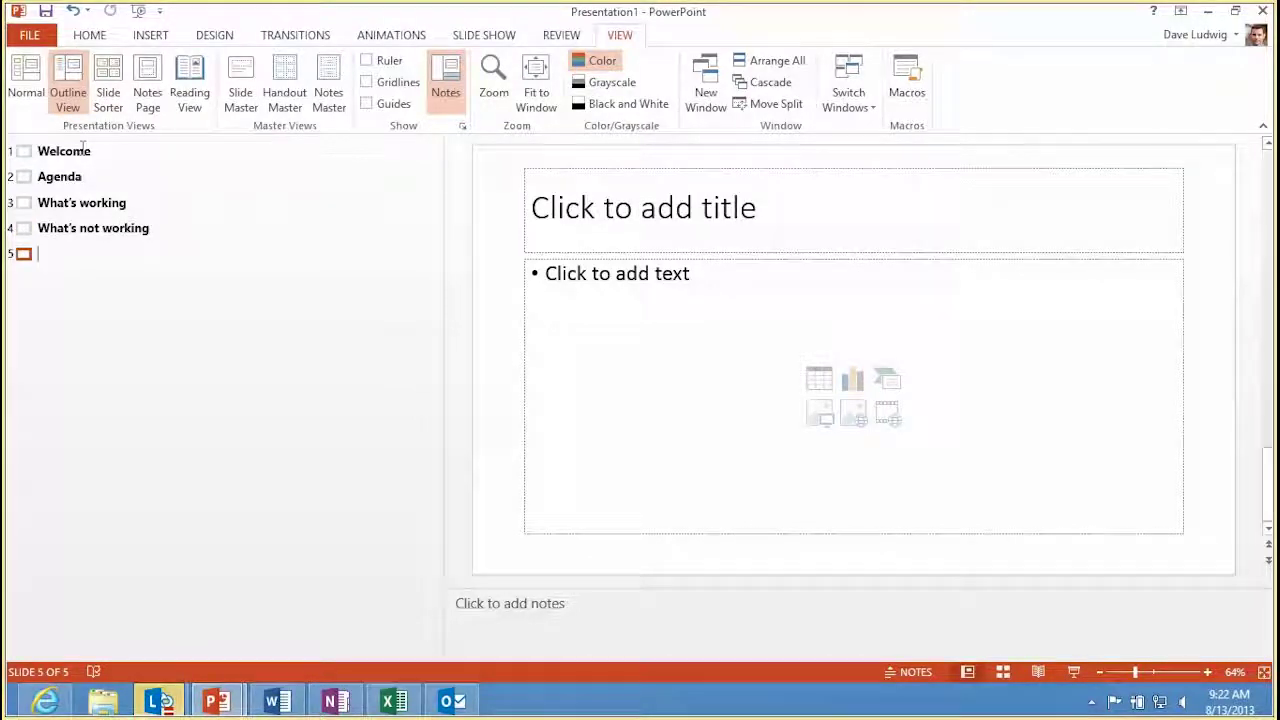
text(QA)
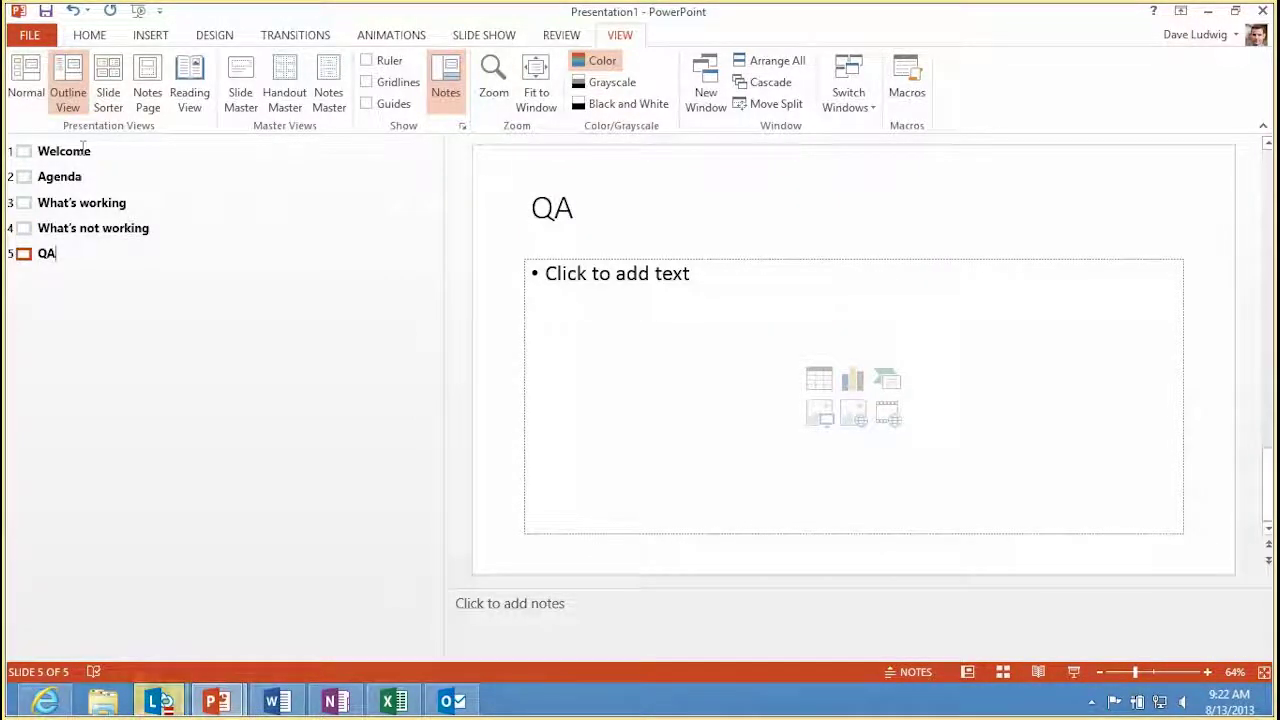
click(64, 150)
Add a demoted 'What's working' bullet beneath the Agenda title.
click(62, 177)
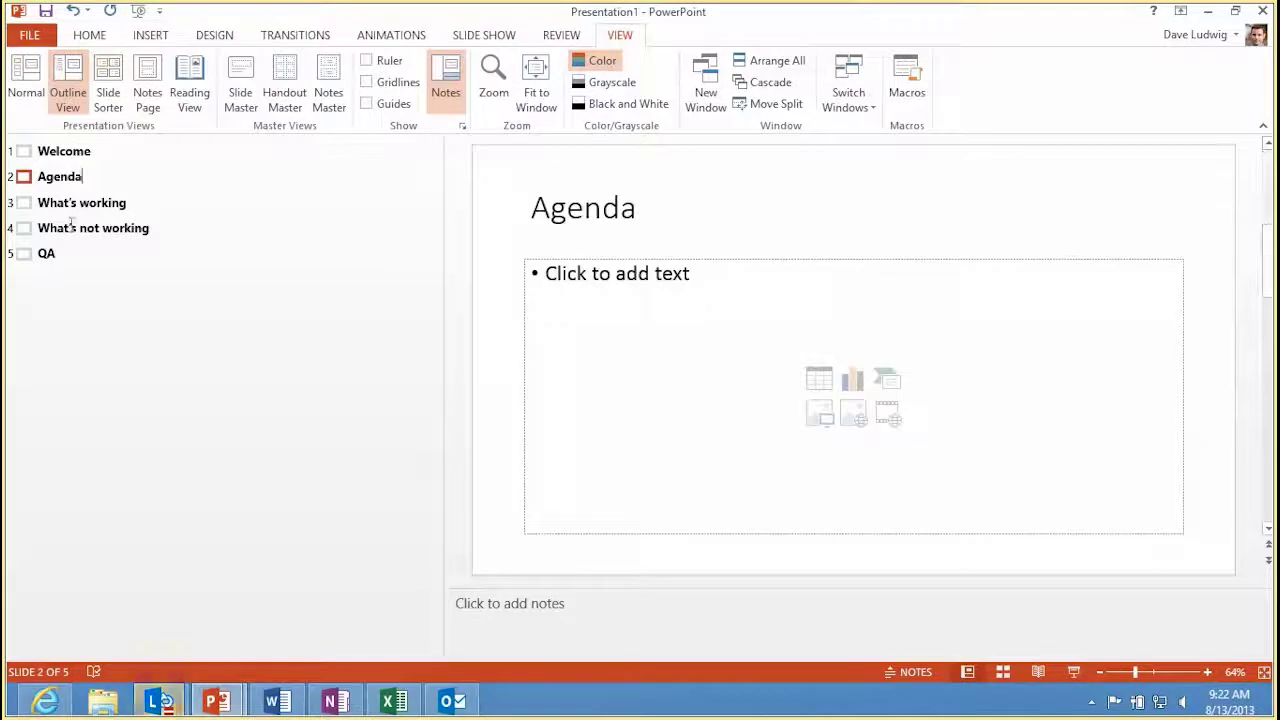
click(72, 228)
click(78, 253)
click(88, 177)
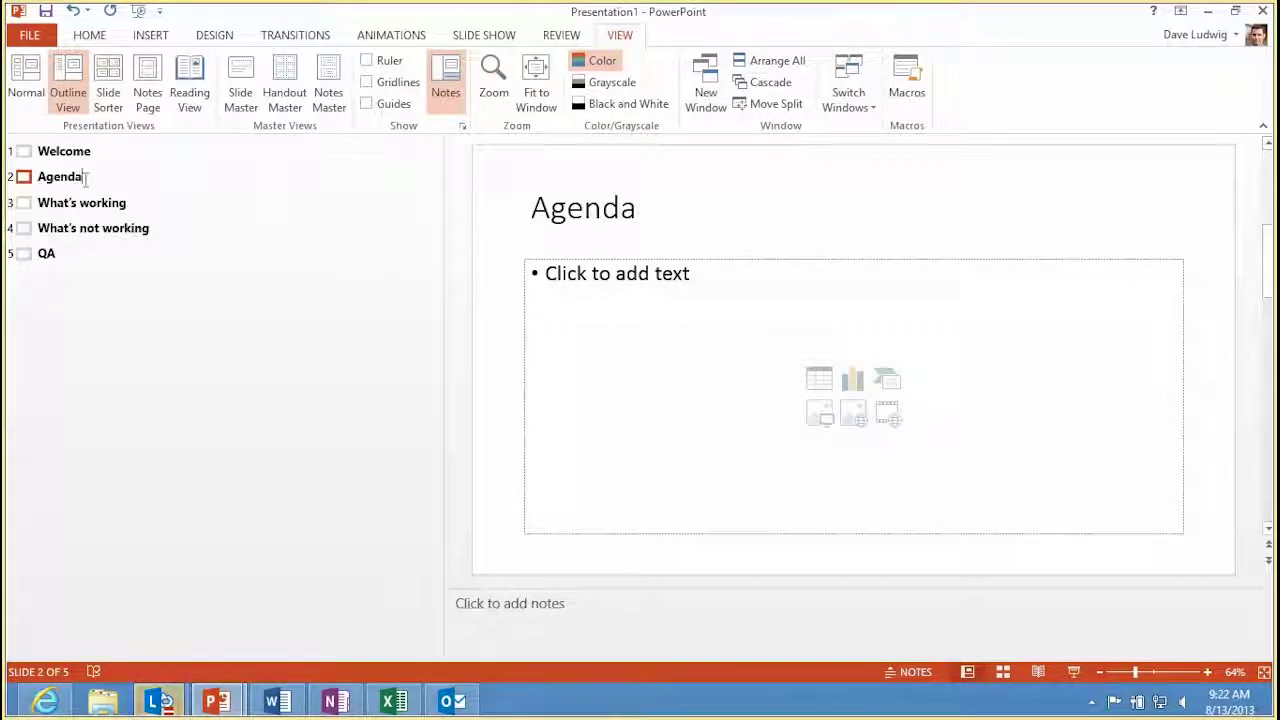
key(Return)
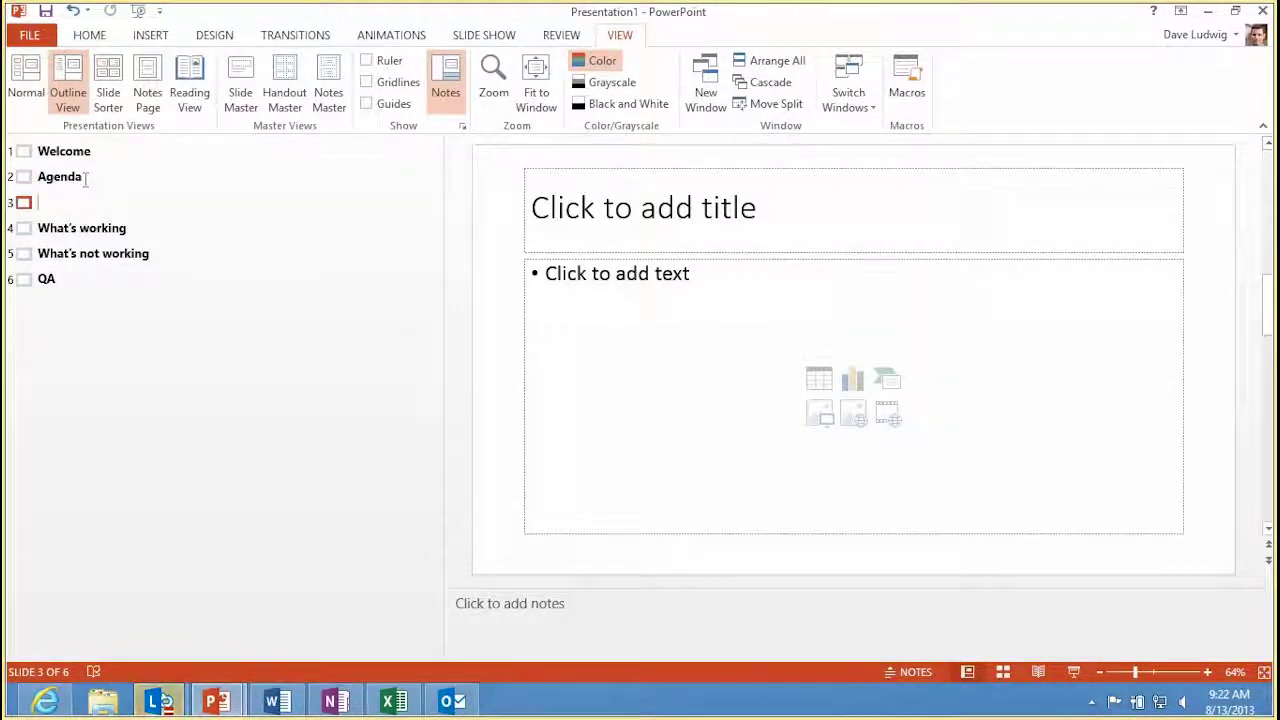
key(Tab)
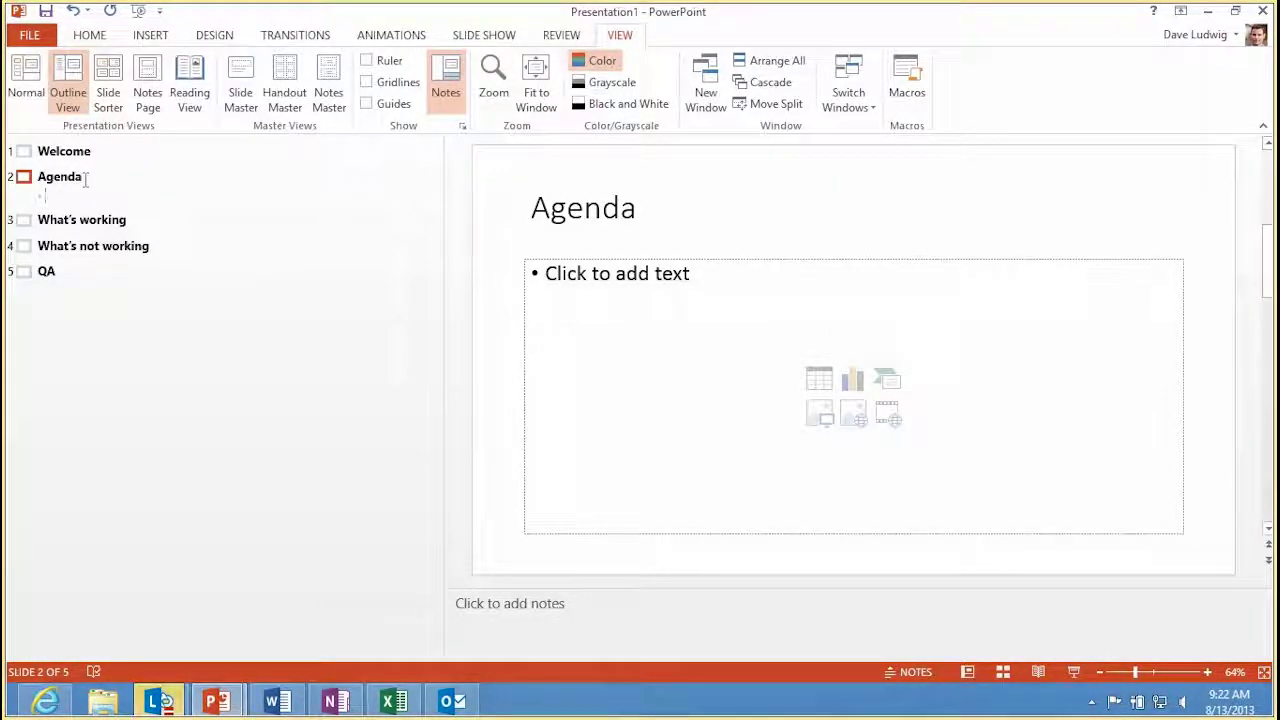
text(What’s working)
Add 'What's not working' and 'QA' as further Agenda bullets, keeping QA demoted.
key(Return)
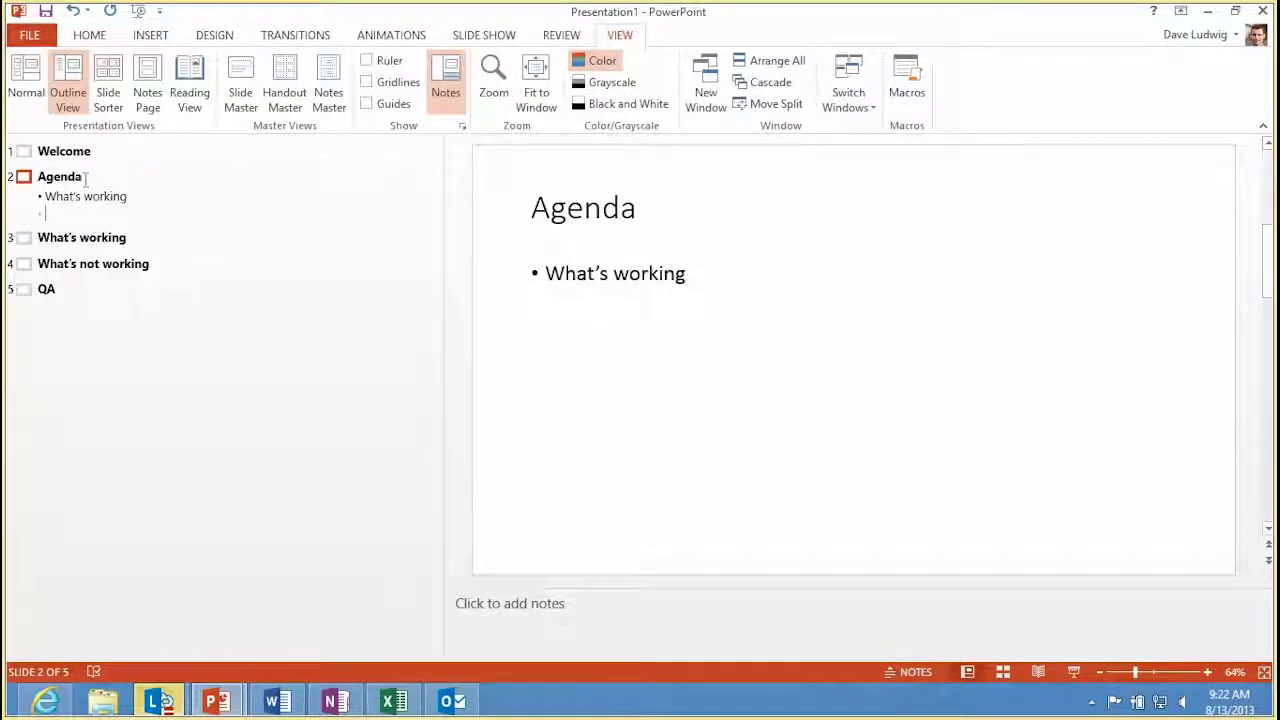
text(What’s \)
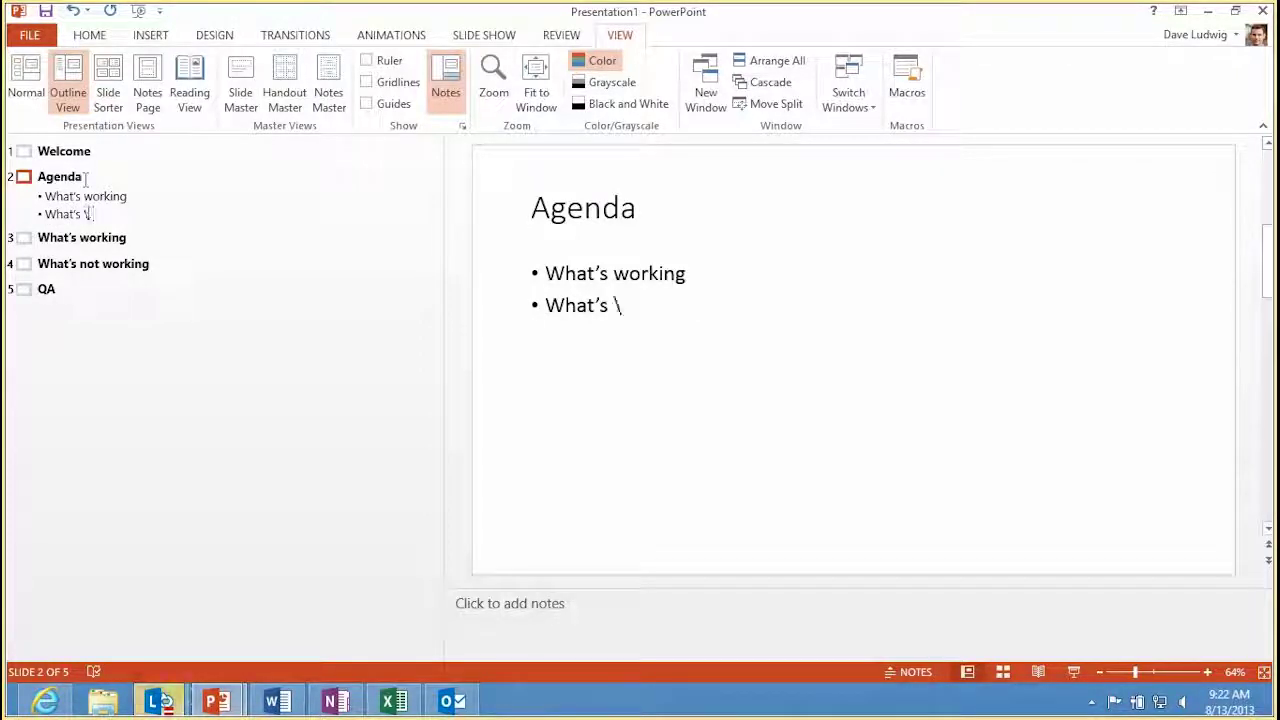
key(BackSpace)
text(ing)
key(Return)
text(QA)
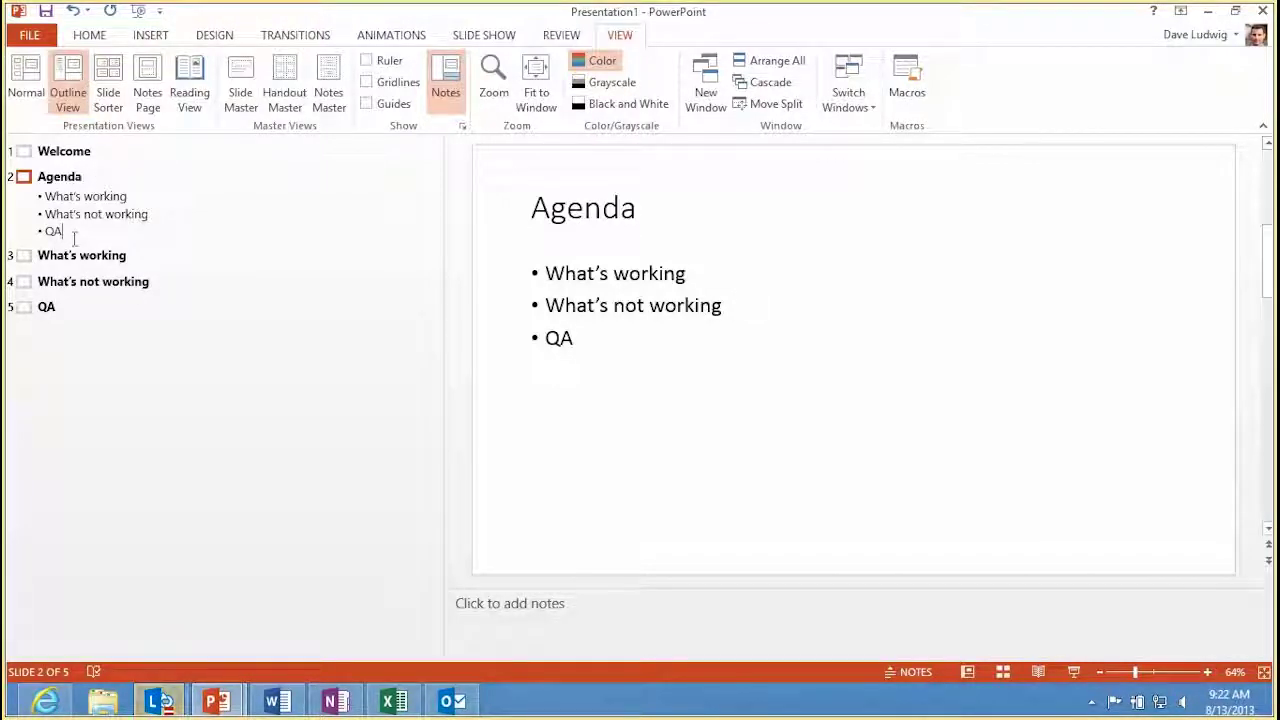
key(shift+Tab)
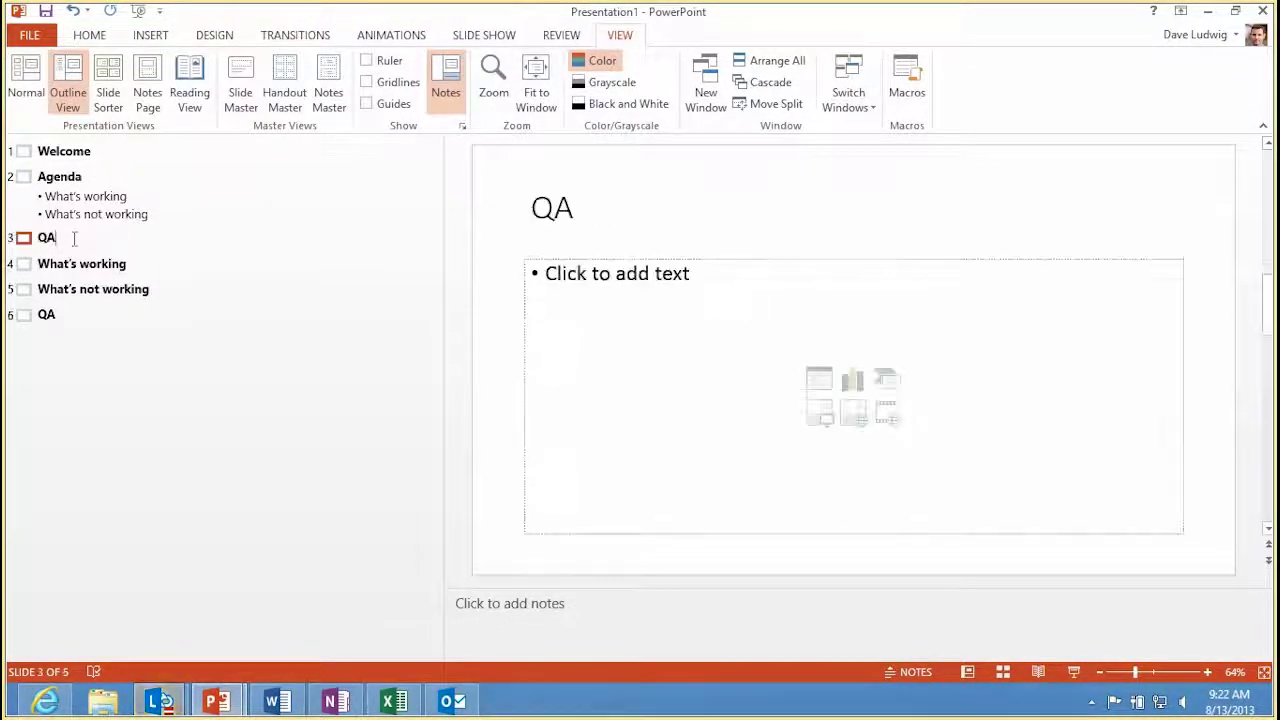
key(ctrl+z)
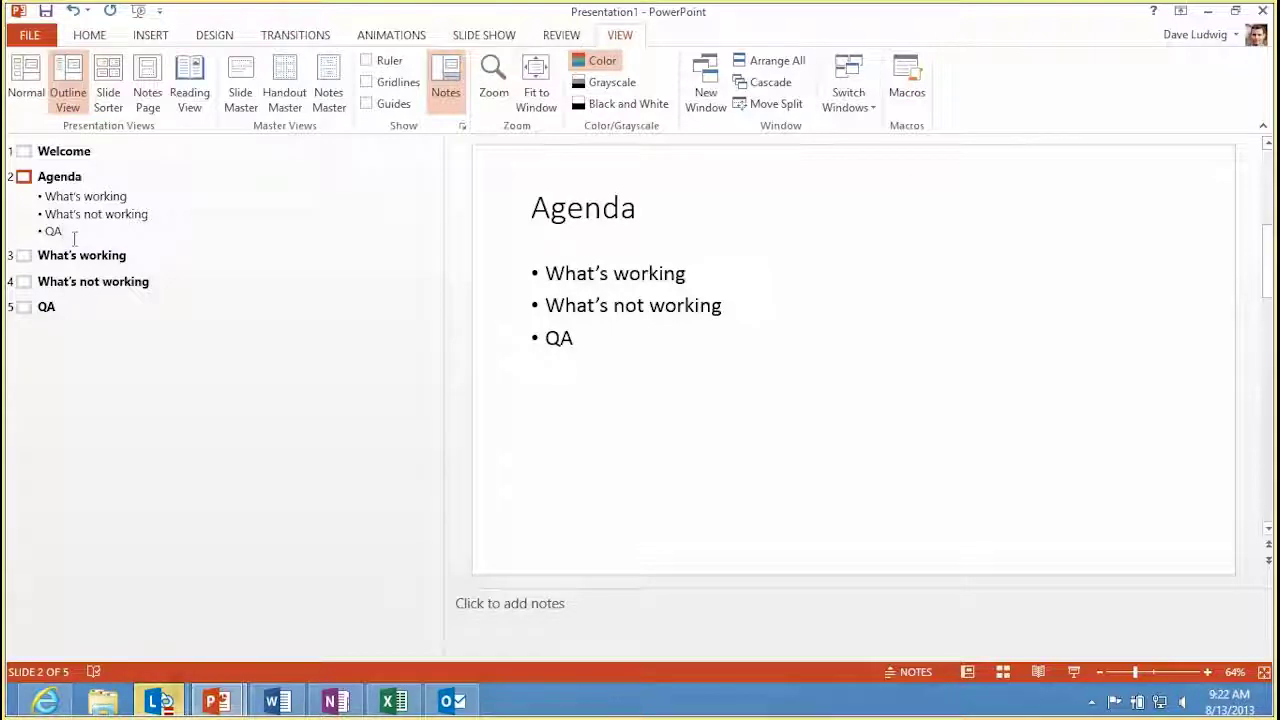
click(93, 151)
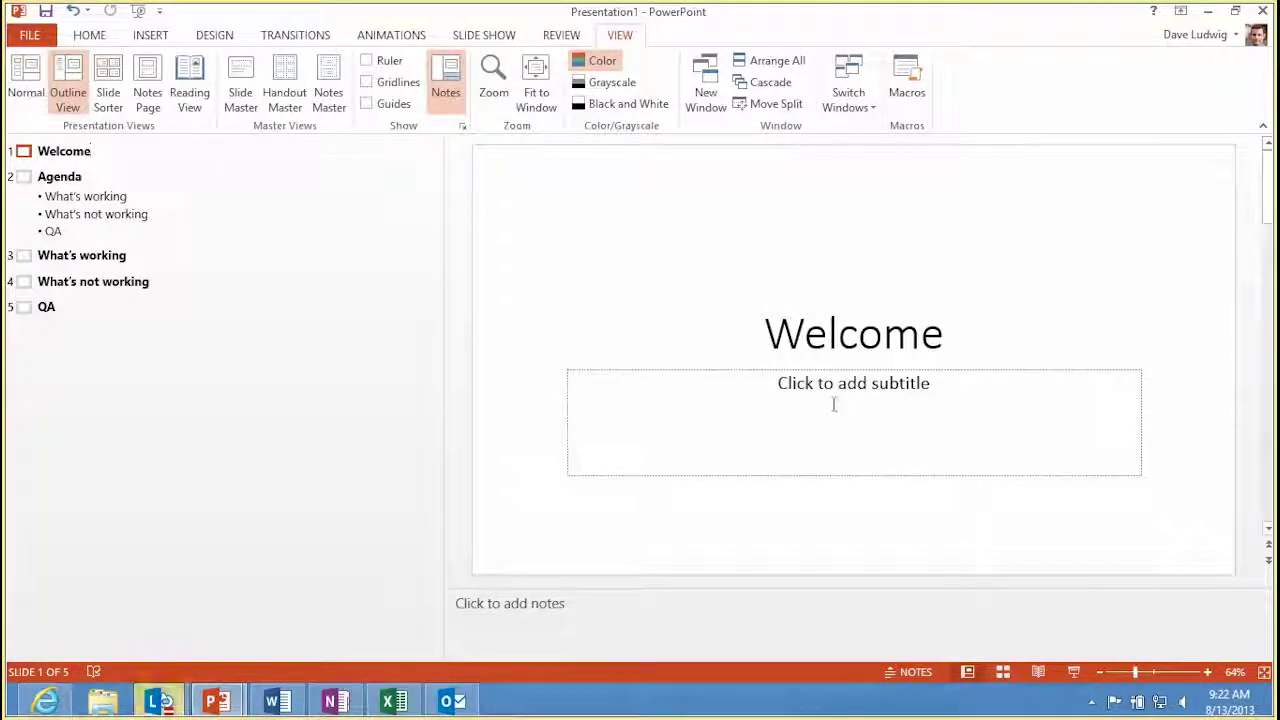
Skip Online Pictures and insert photo.JPG from the Desktop onto the Welcome slide.
click(152, 35)
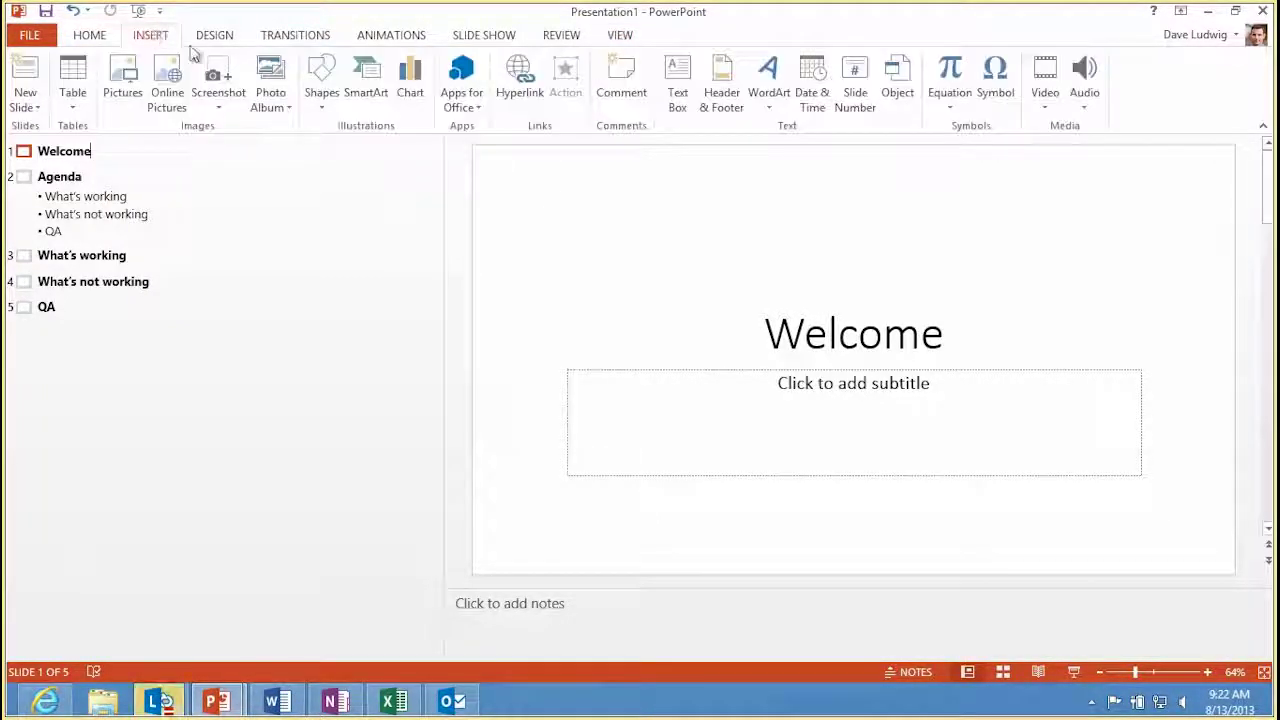
click(172, 100)
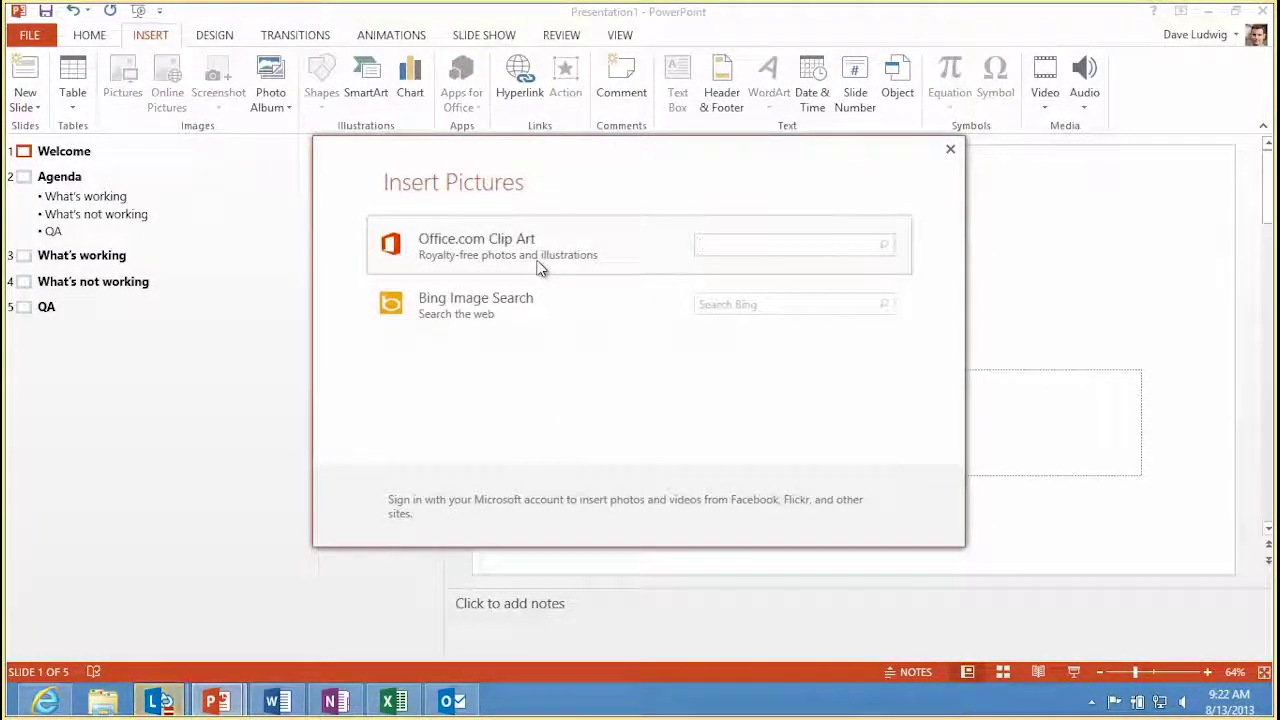
click(950, 148)
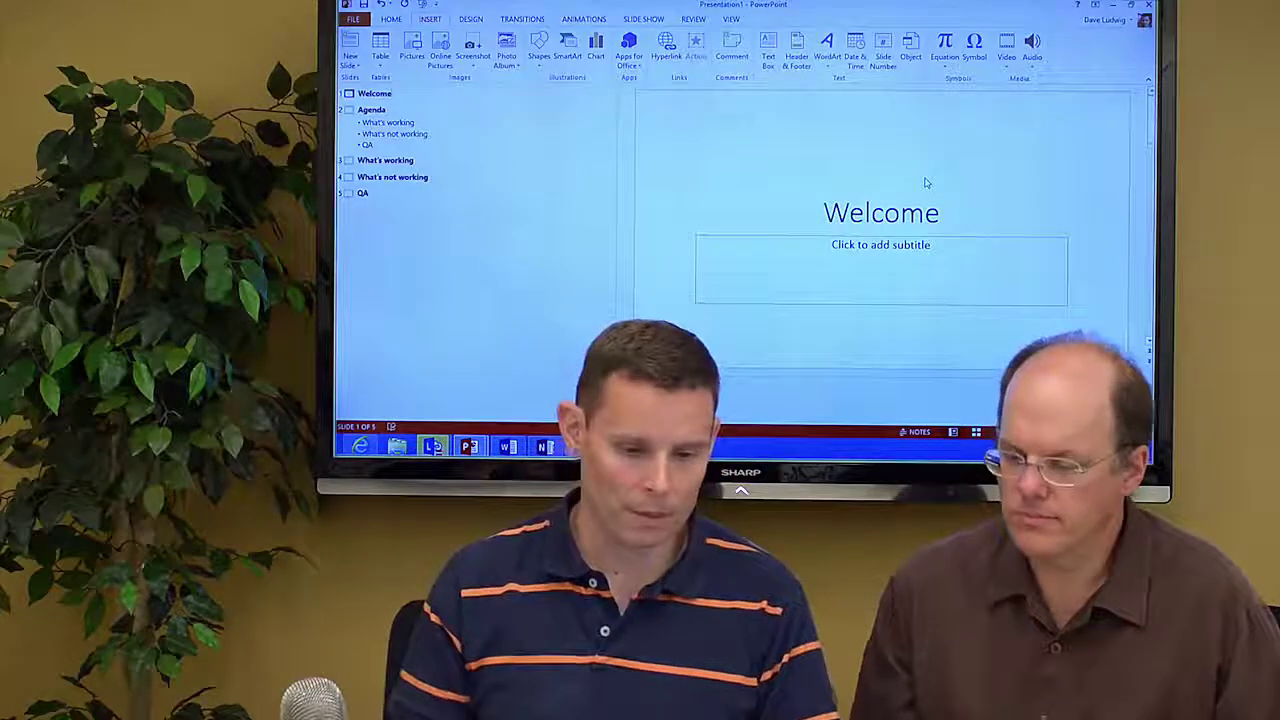
click(412, 47)
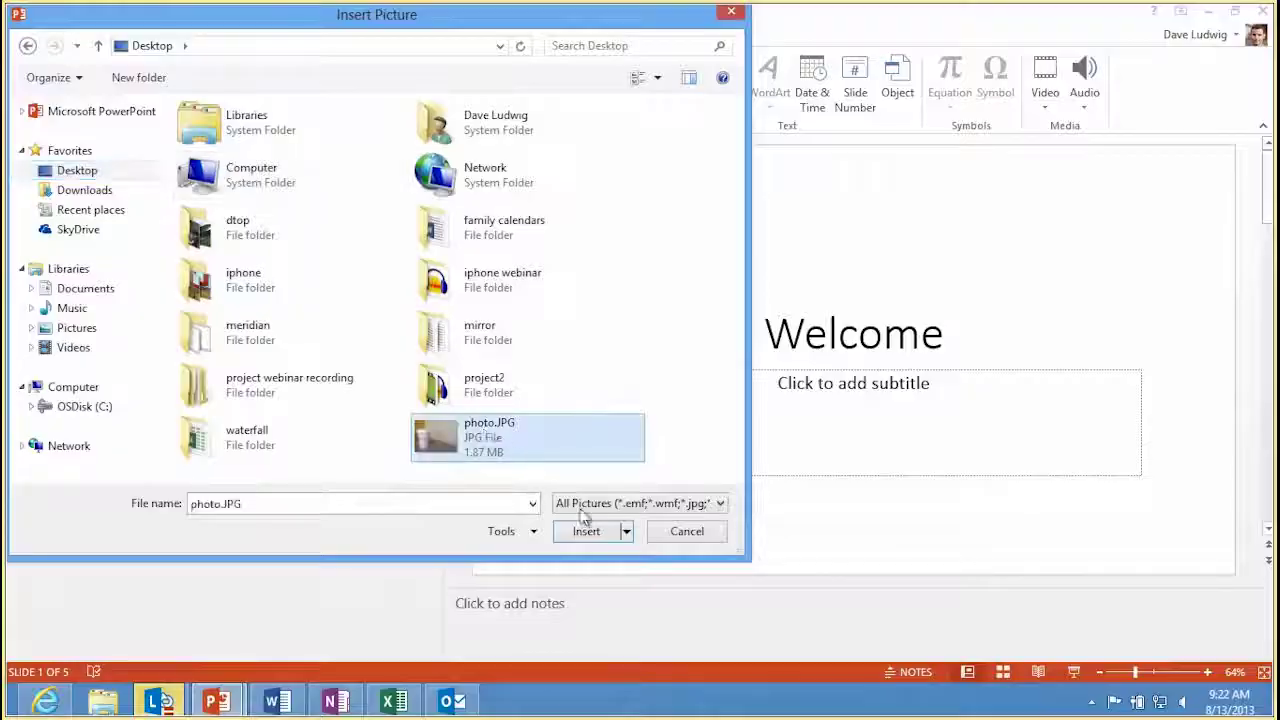
click(585, 533)
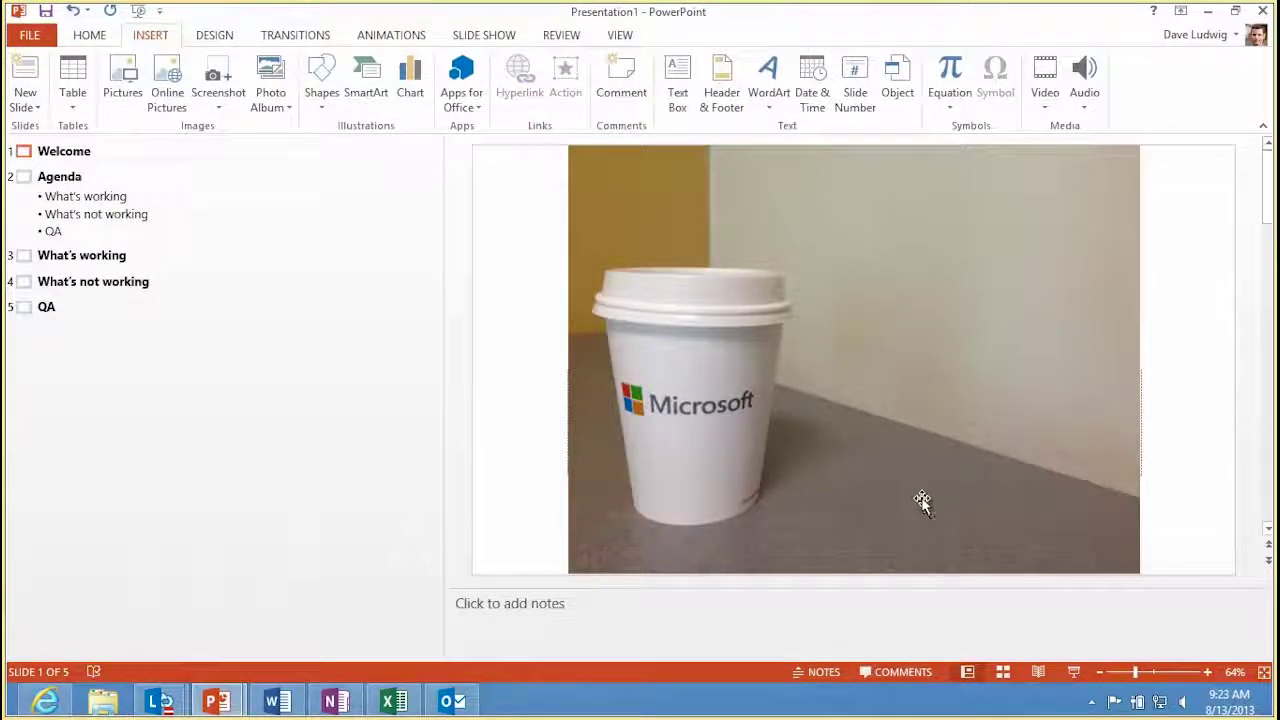
Stretch the coffee-cup photo to fill the slide and send it behind the text.
drag(897, 332, 801, 334)
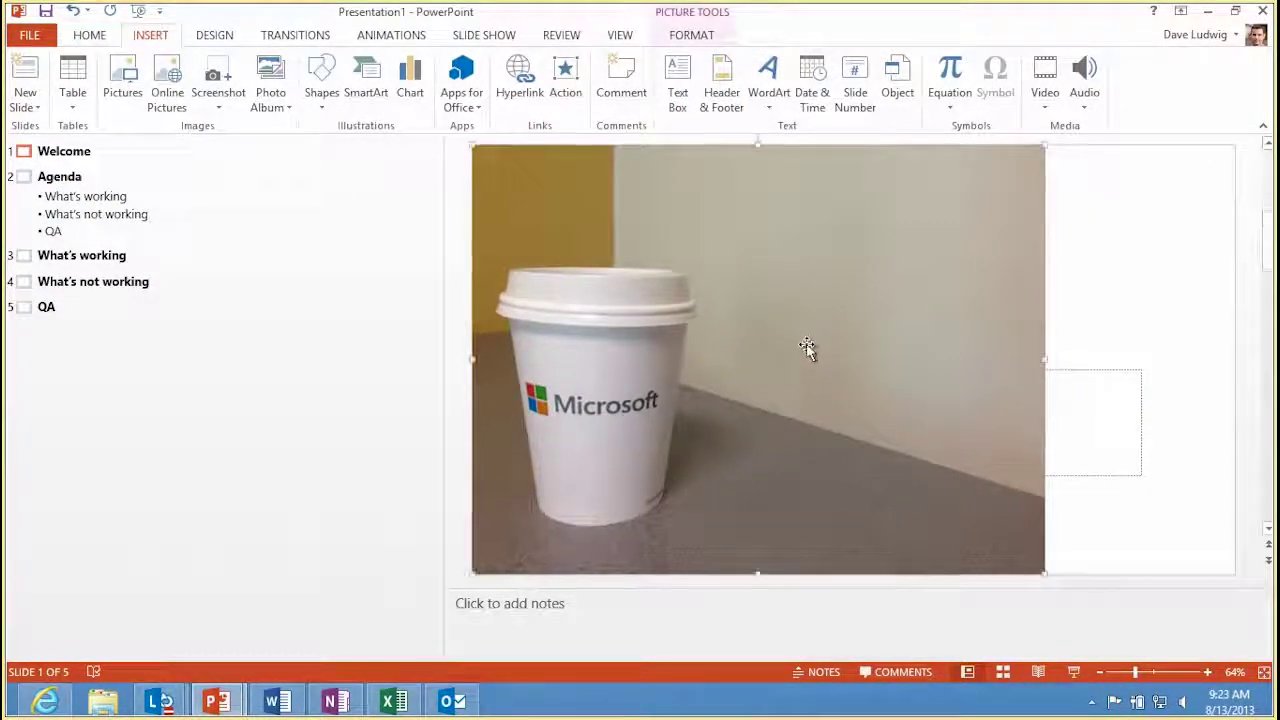
drag(1045, 146, 1222, 146)
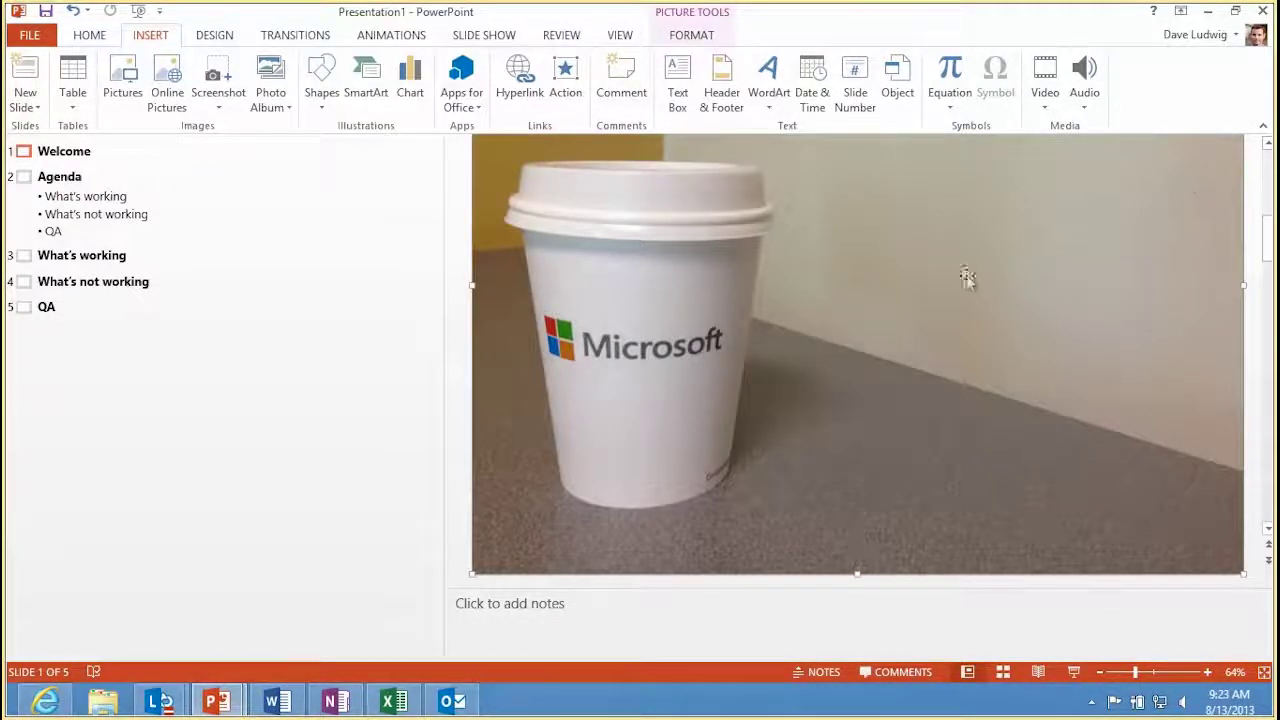
right_click(966, 274)
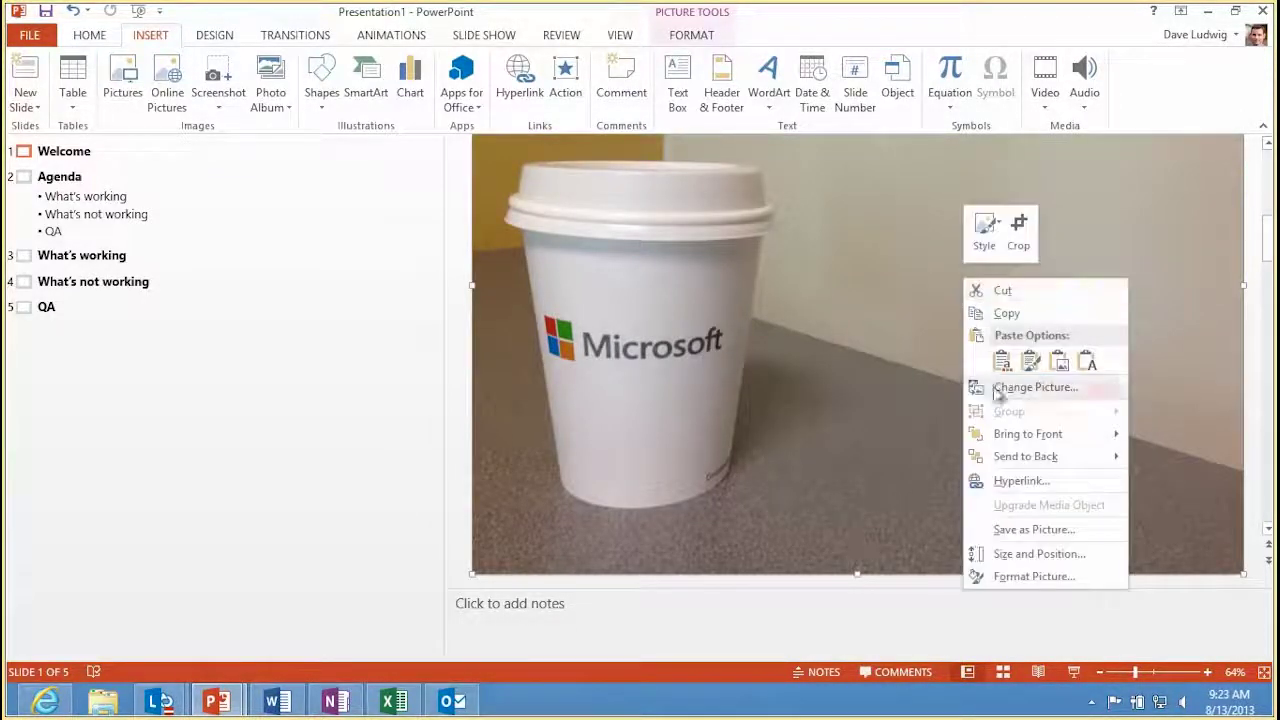
click(1000, 455)
Add subtitle 'Grab some coffee, we'll start at 9:15am' and make title and subtitle white.
click(833, 370)
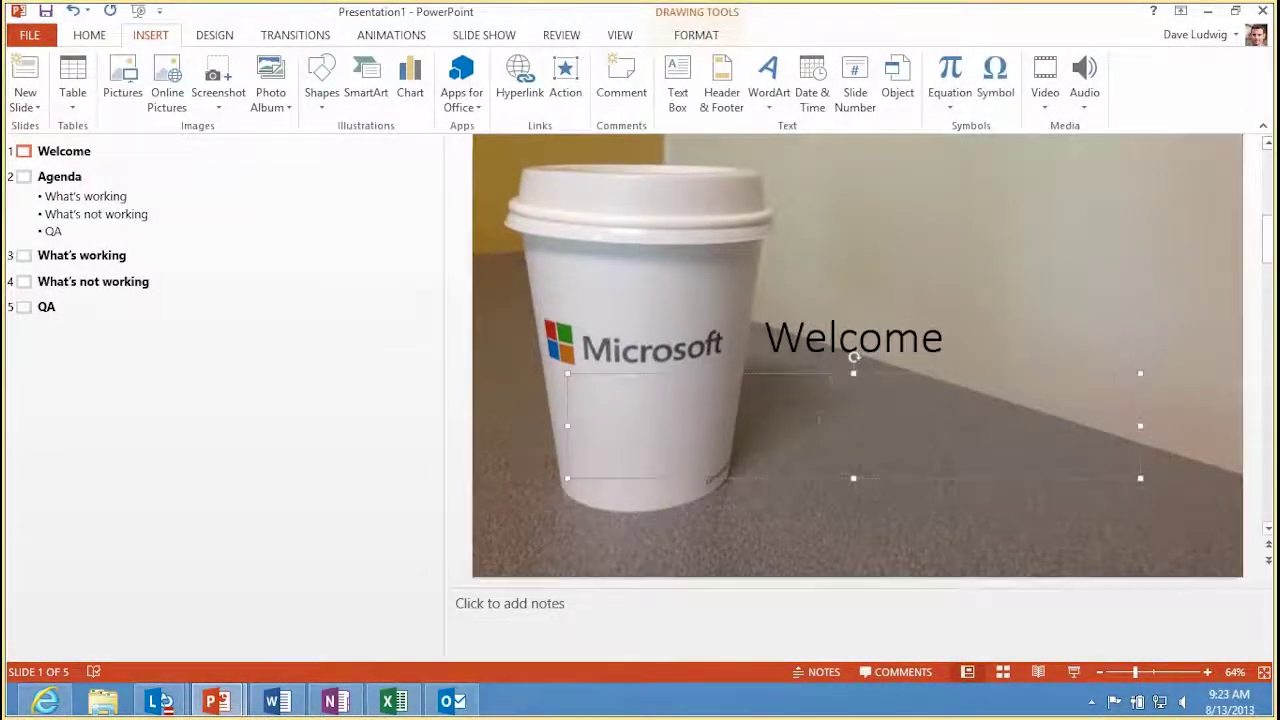
text(Grab some co)
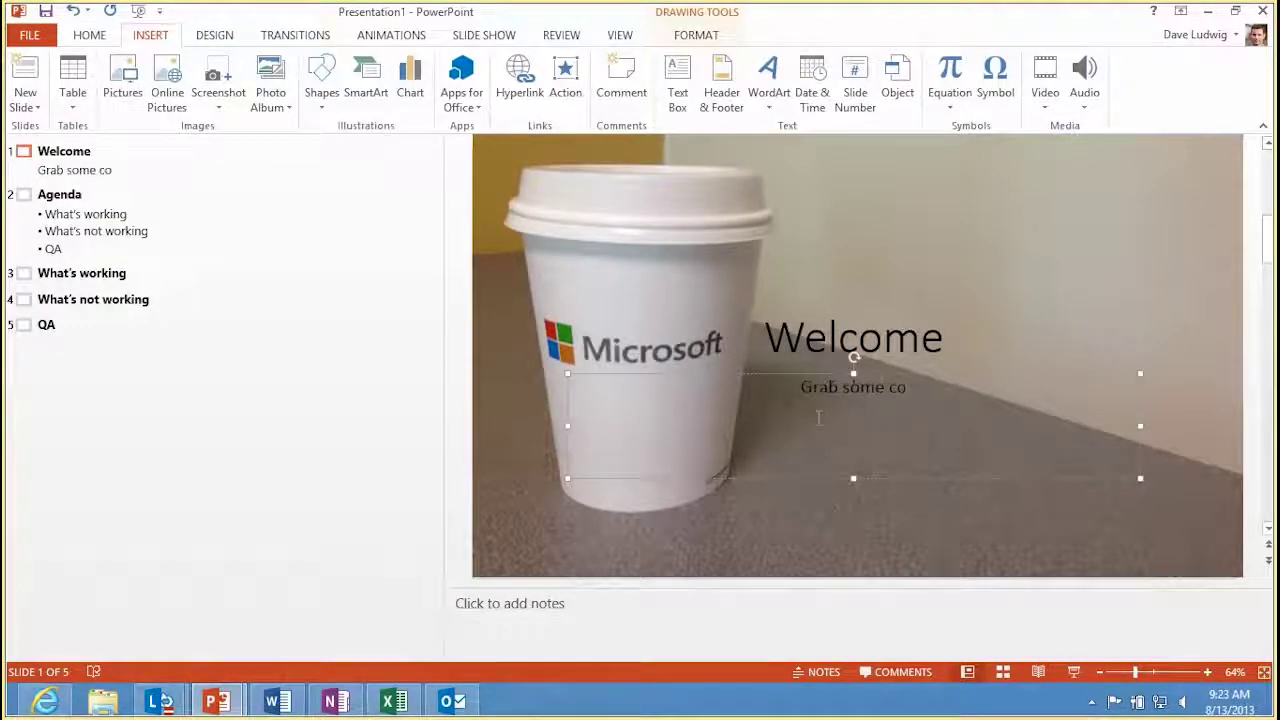
text(ffee, we'll start)
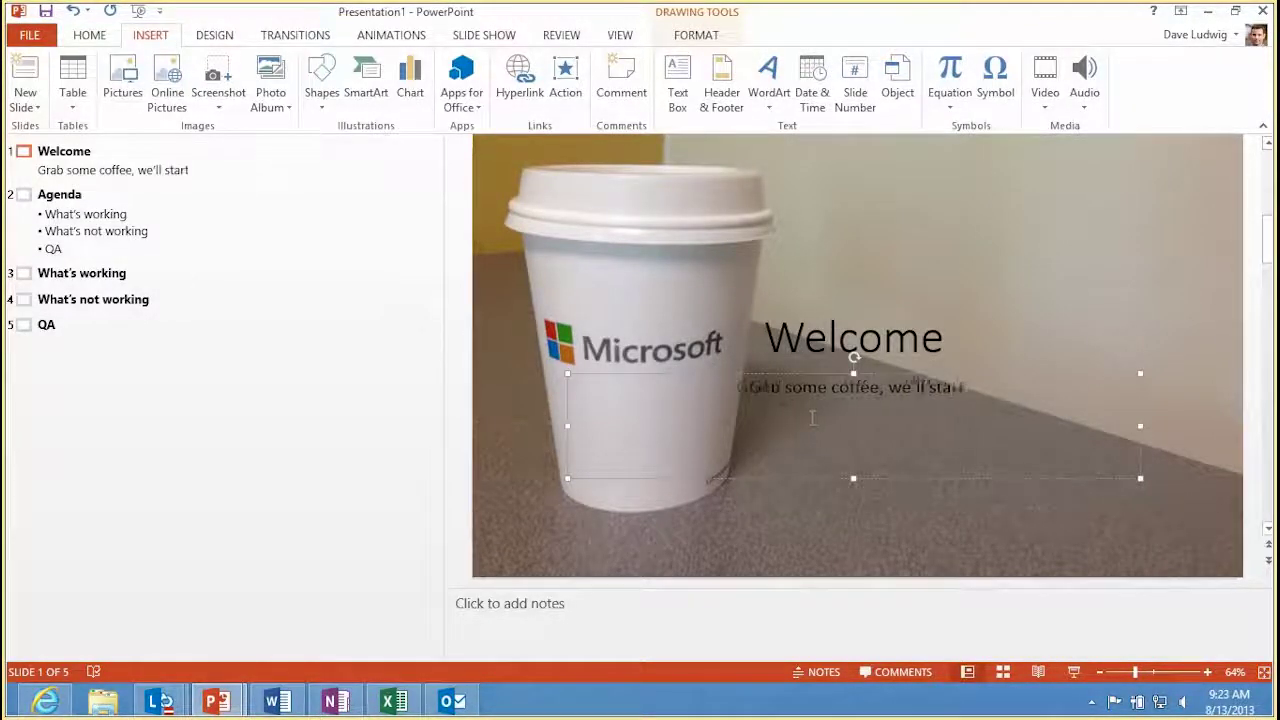
text( at 9:15am)
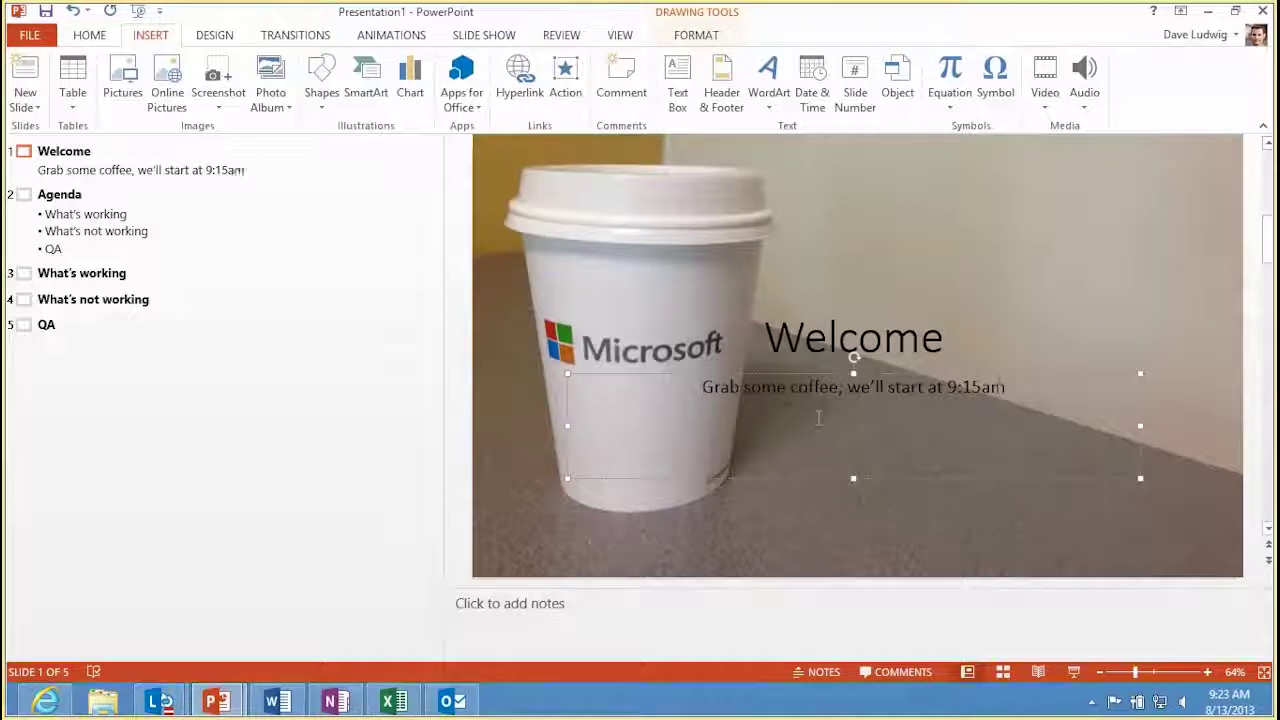
shift+click(815, 337)
click(95, 35)
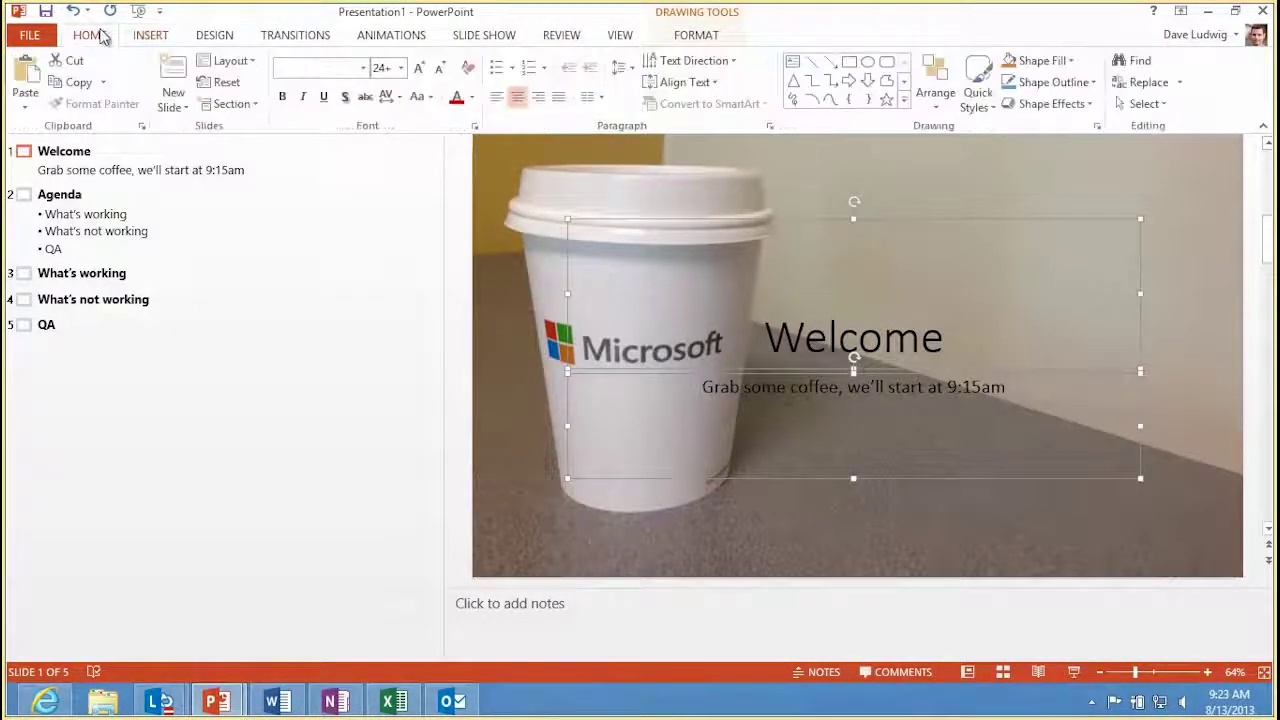
click(431, 97)
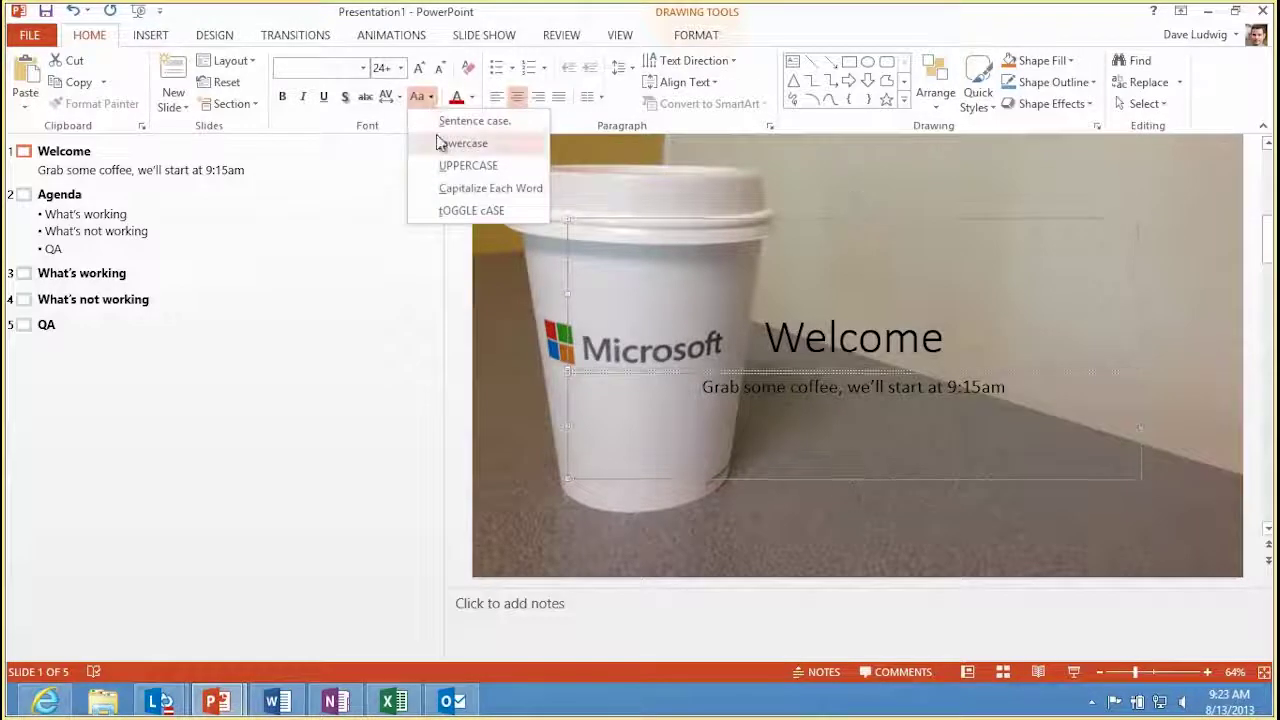
click(397, 97)
click(471, 97)
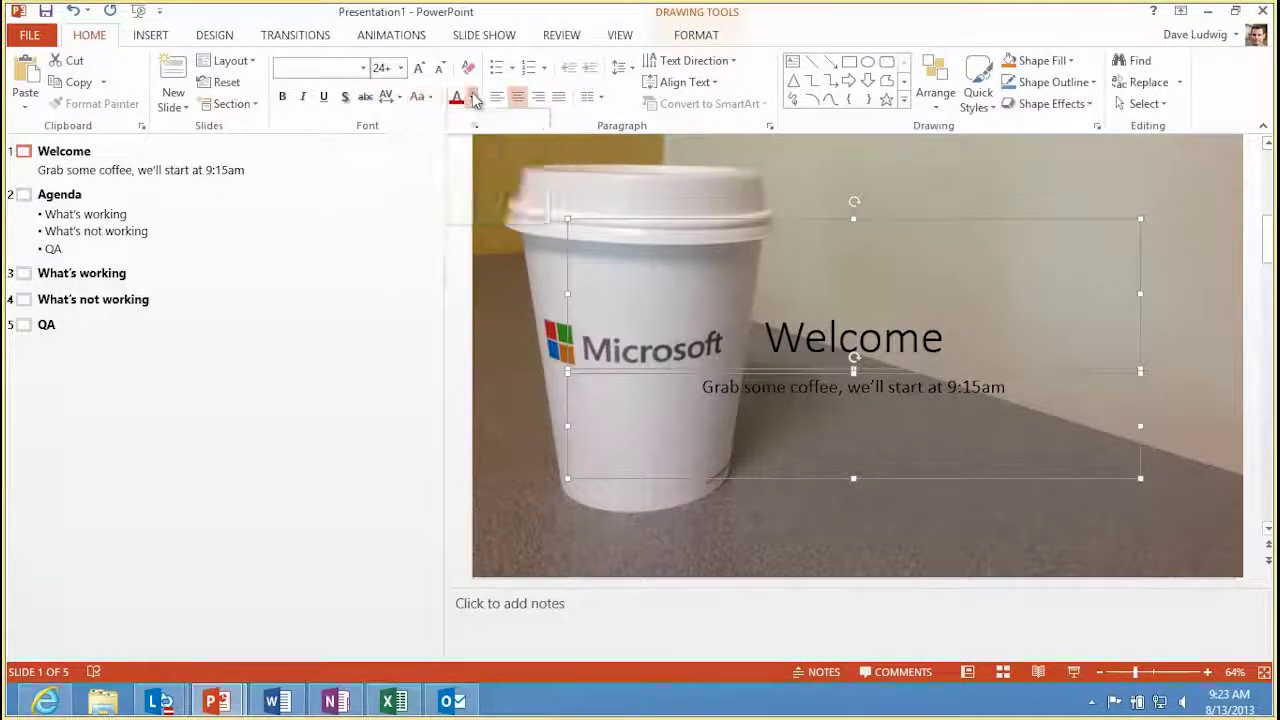
click(464, 137)
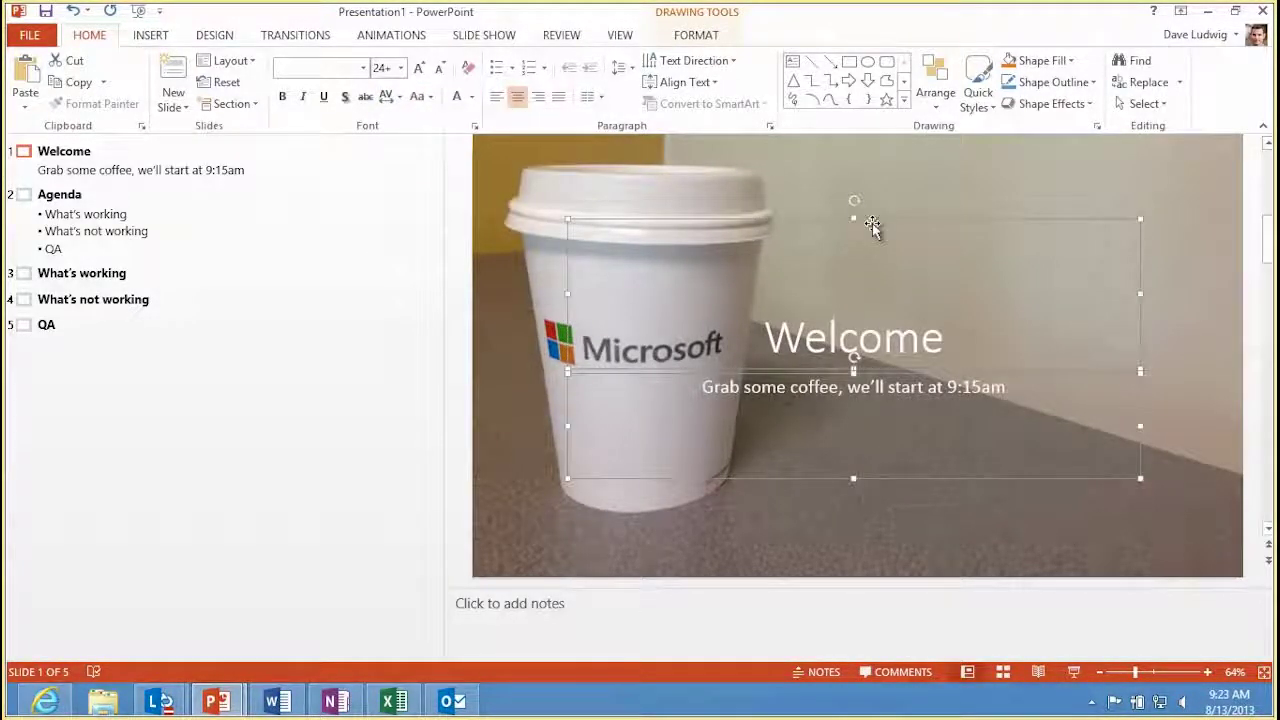
Move the Welcome text box up and to the right, then preview the slide full screen.
click(991, 197)
click(930, 340)
click(971, 322)
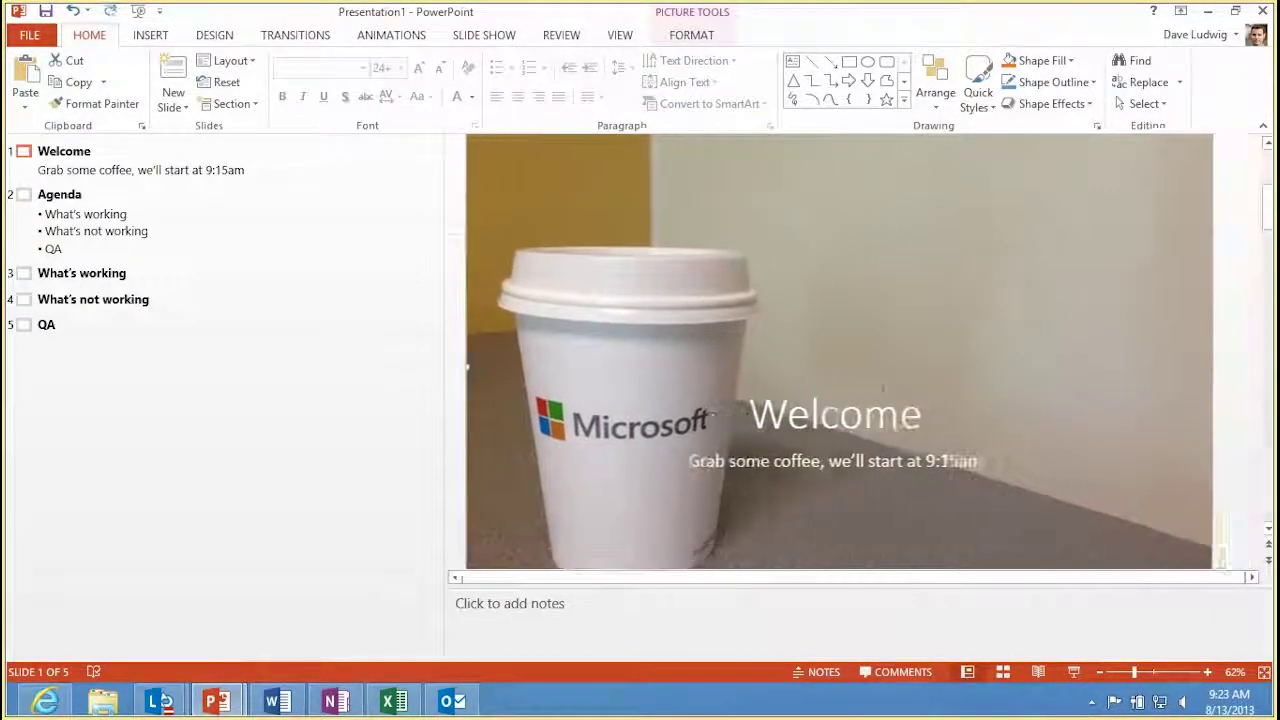
click(853, 430)
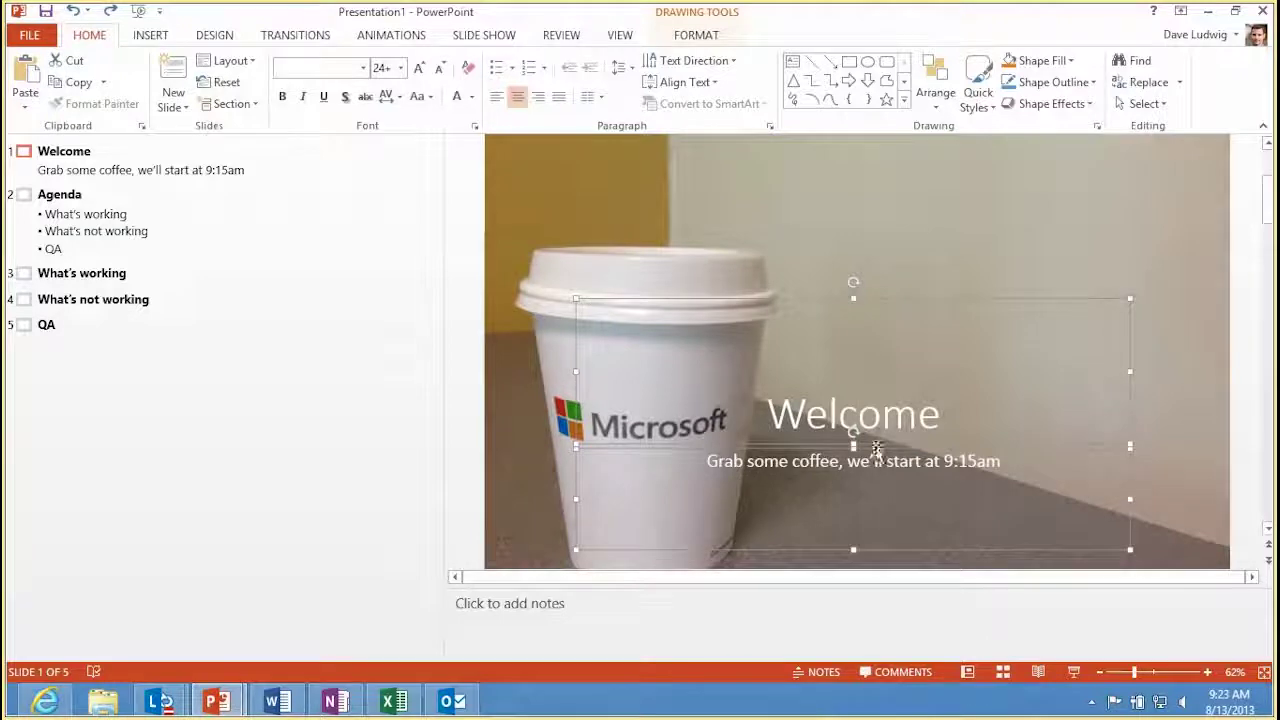
mouse_move(853, 432)
mouse_down()
mouse_move(1104, 364)
mouse_move(1077, 364)
mouse_up()
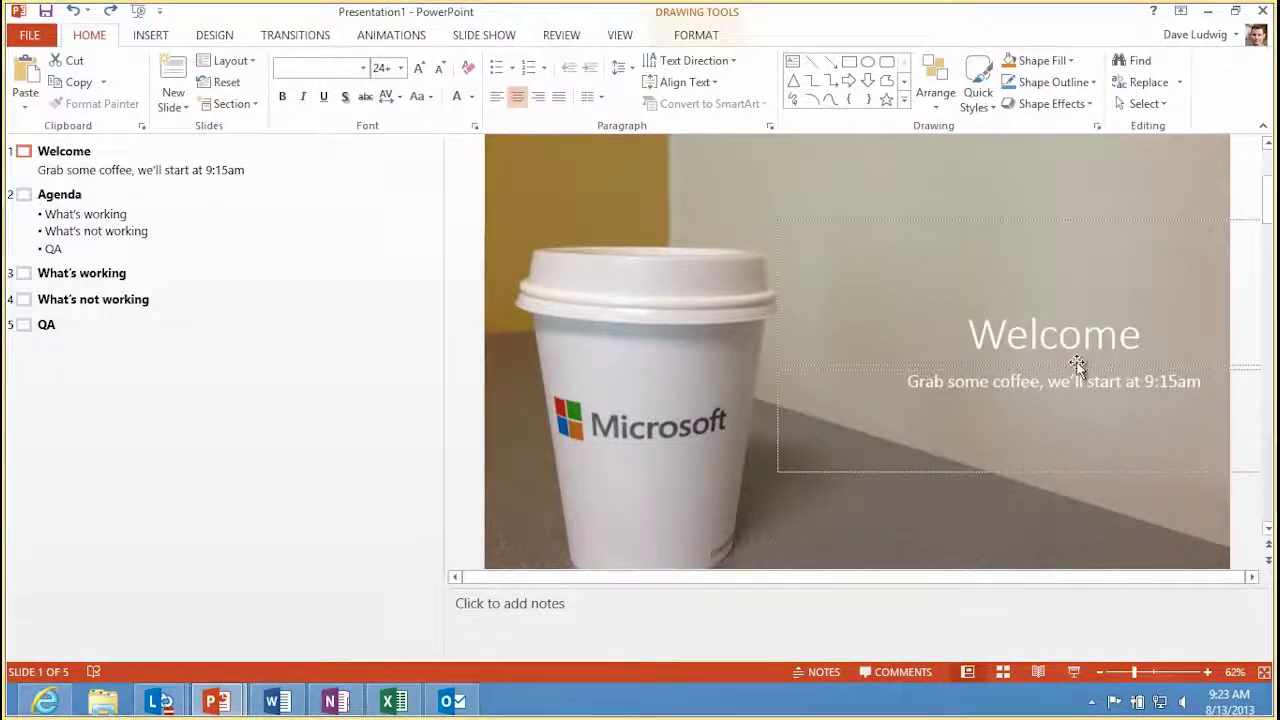
key(F5)
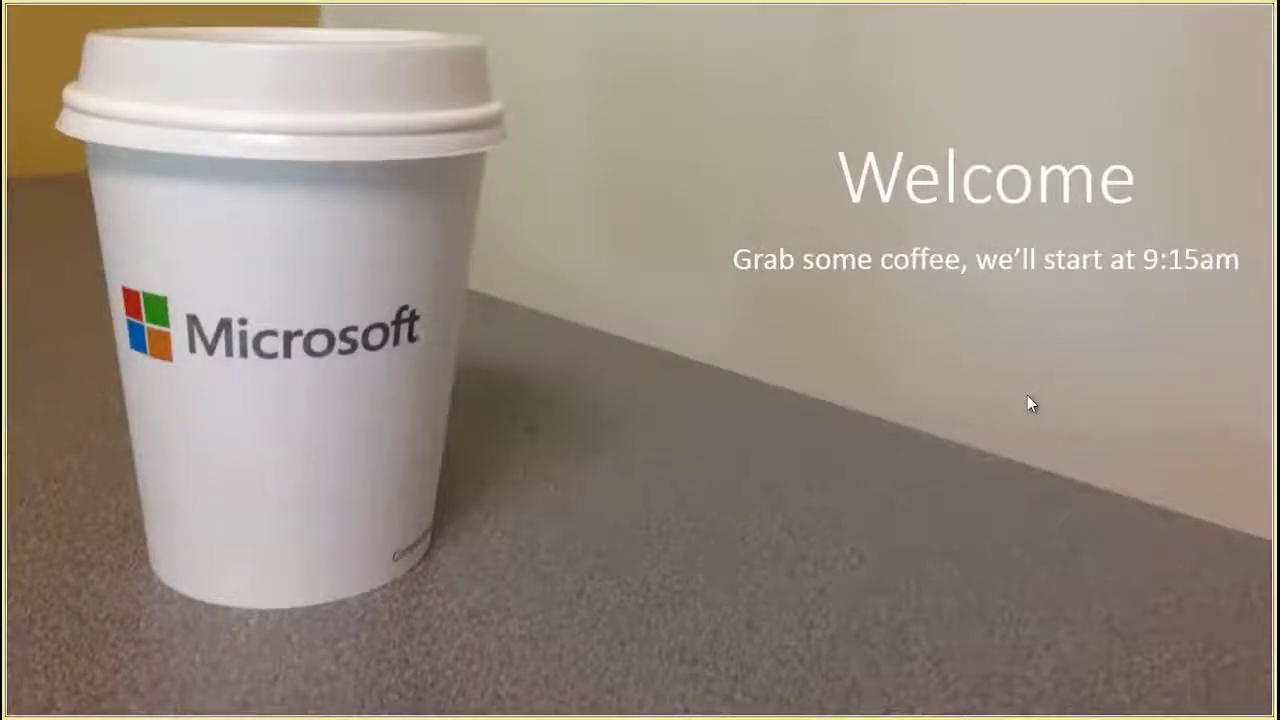
key(Escape)
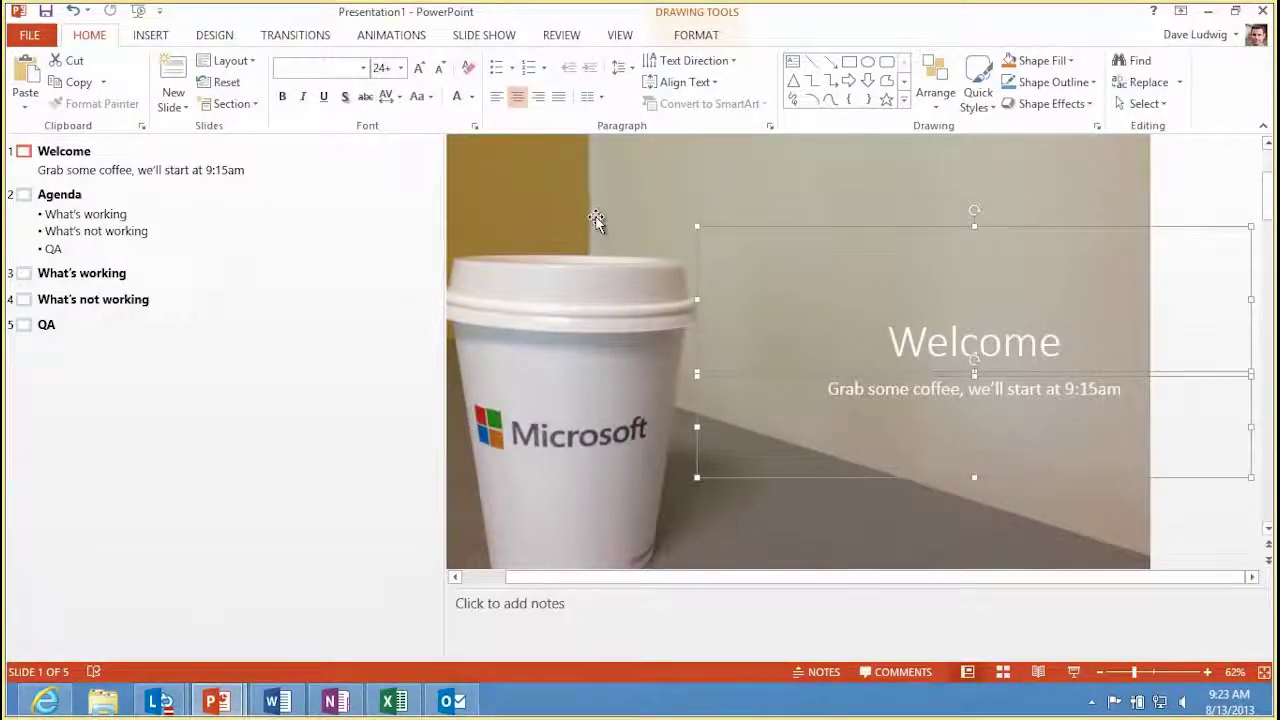
click(600, 190)
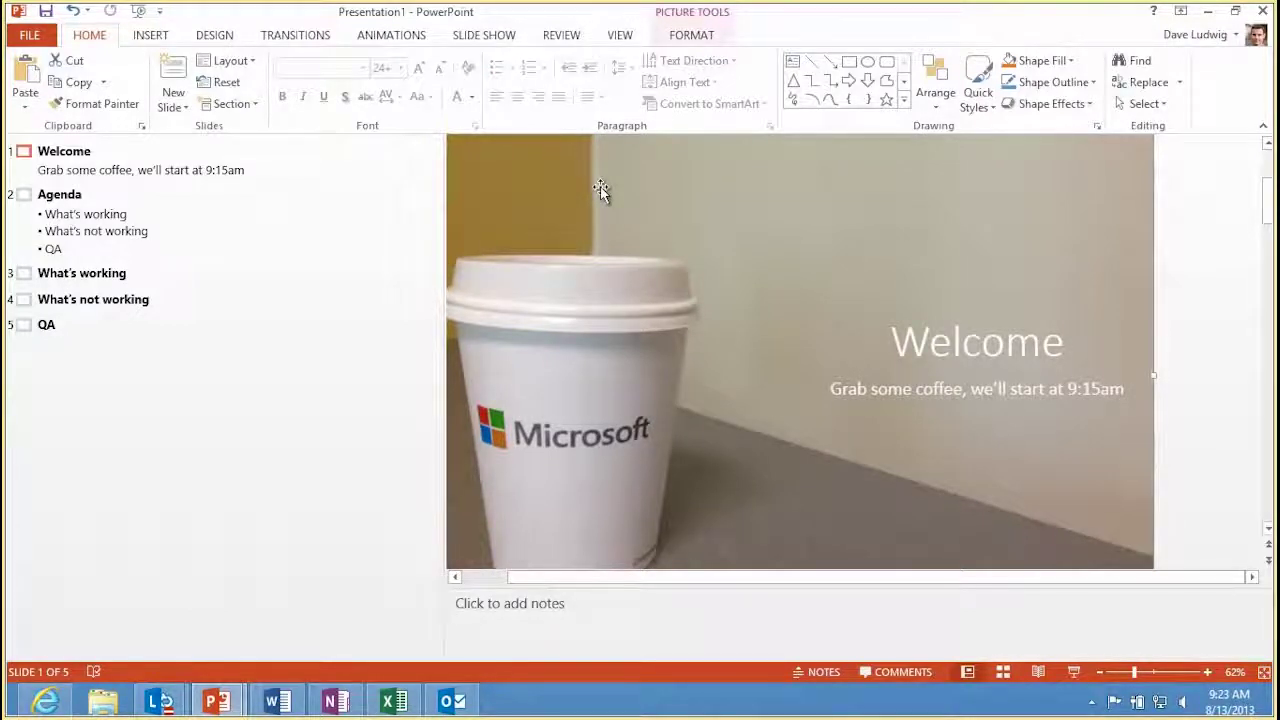
Apply the Cutout artistic effect to the coffee-cup photo and open its Artistic Effects Options.
click(691, 35)
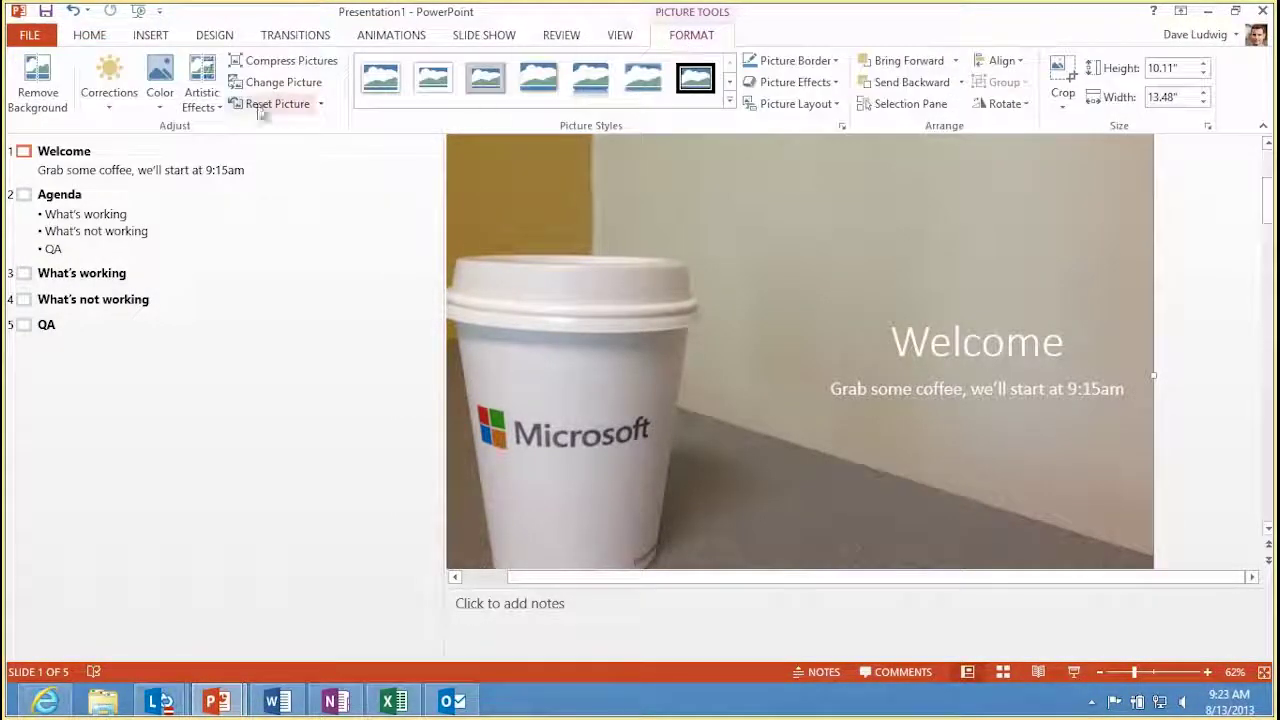
click(205, 100)
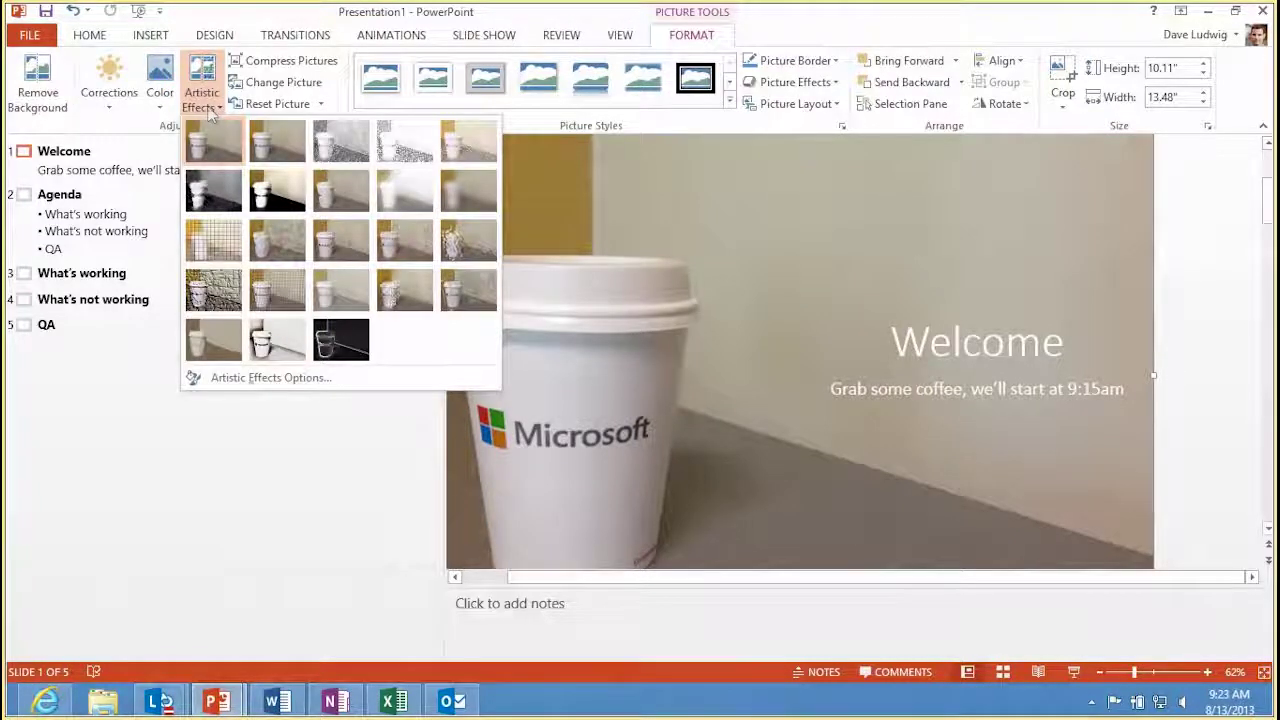
click(213, 345)
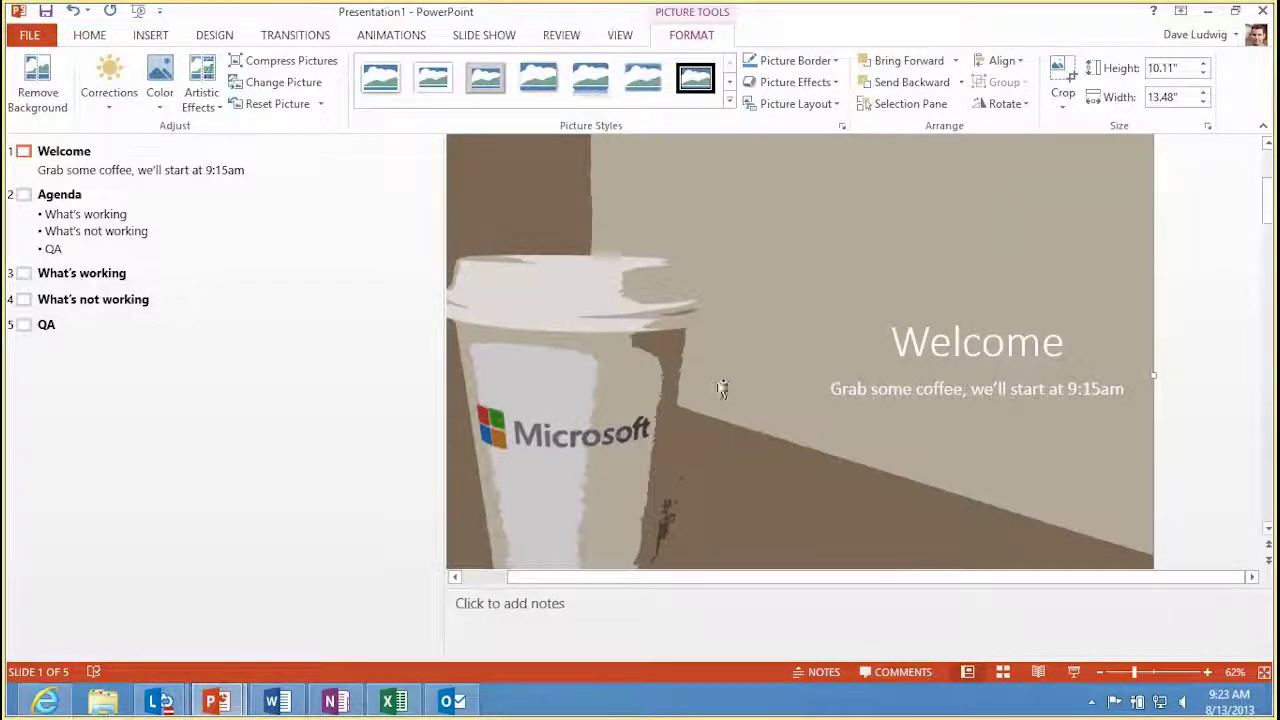
click(204, 93)
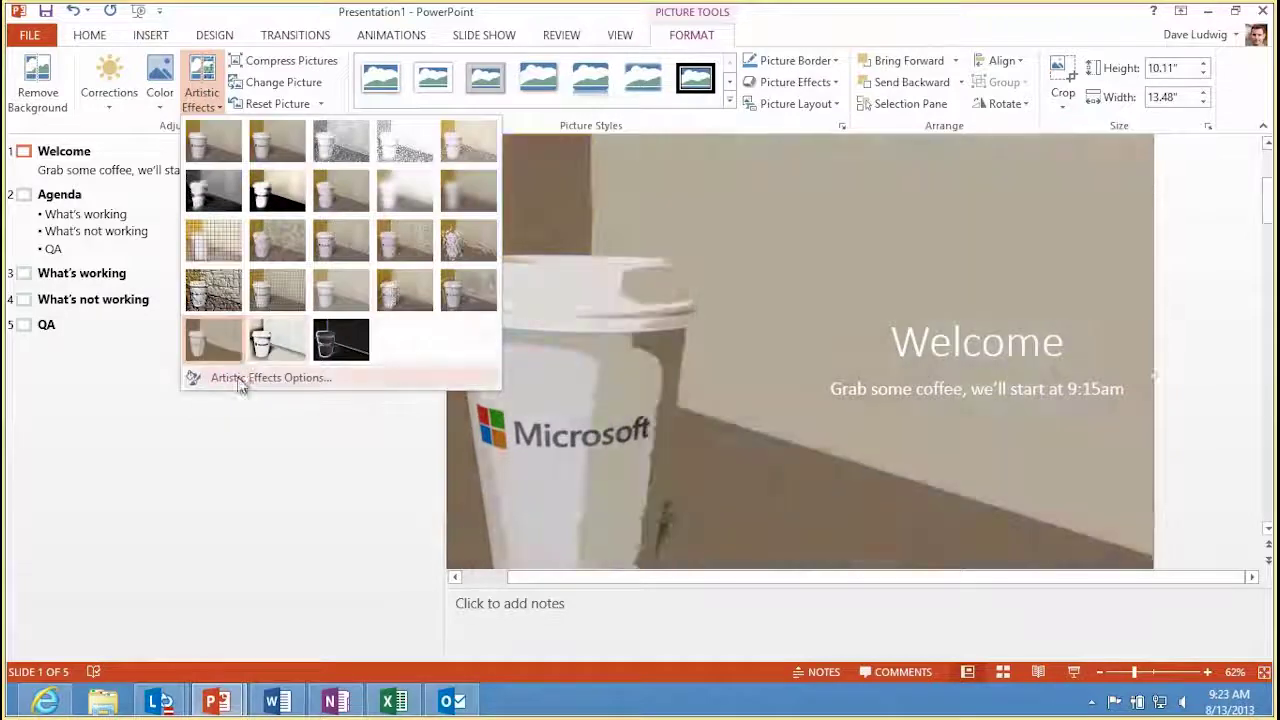
click(215, 375)
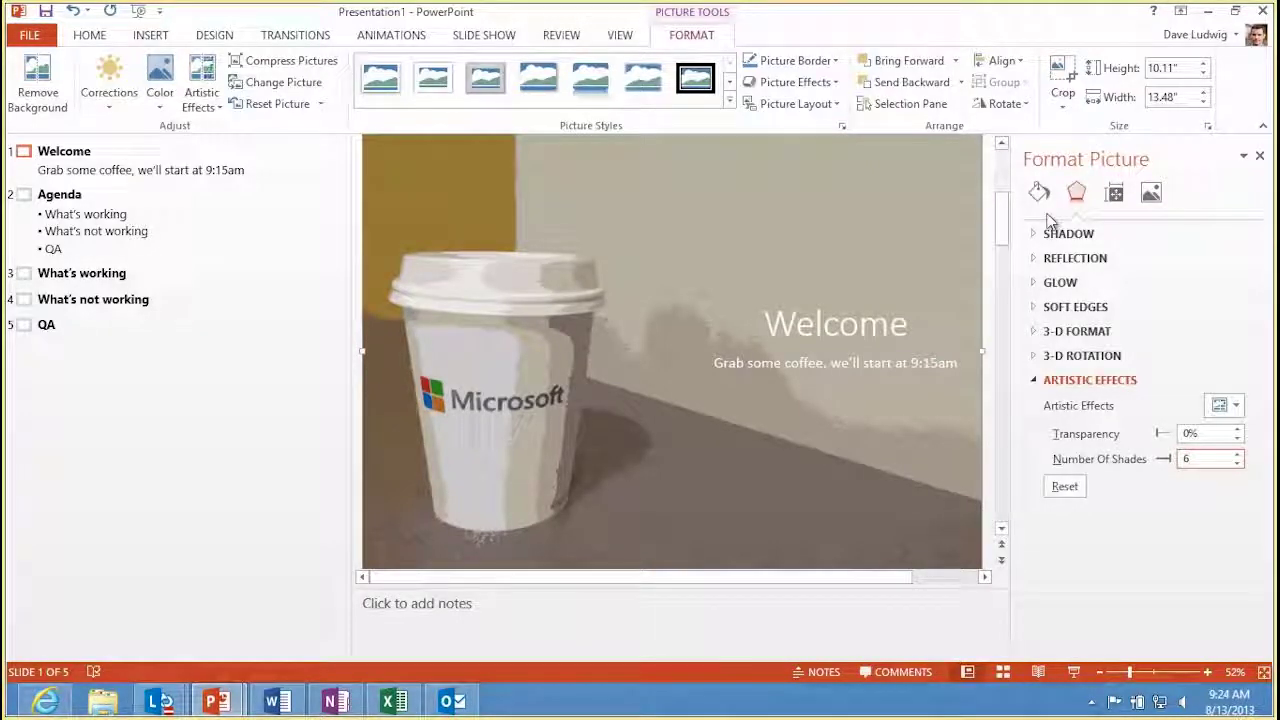
key(F5)
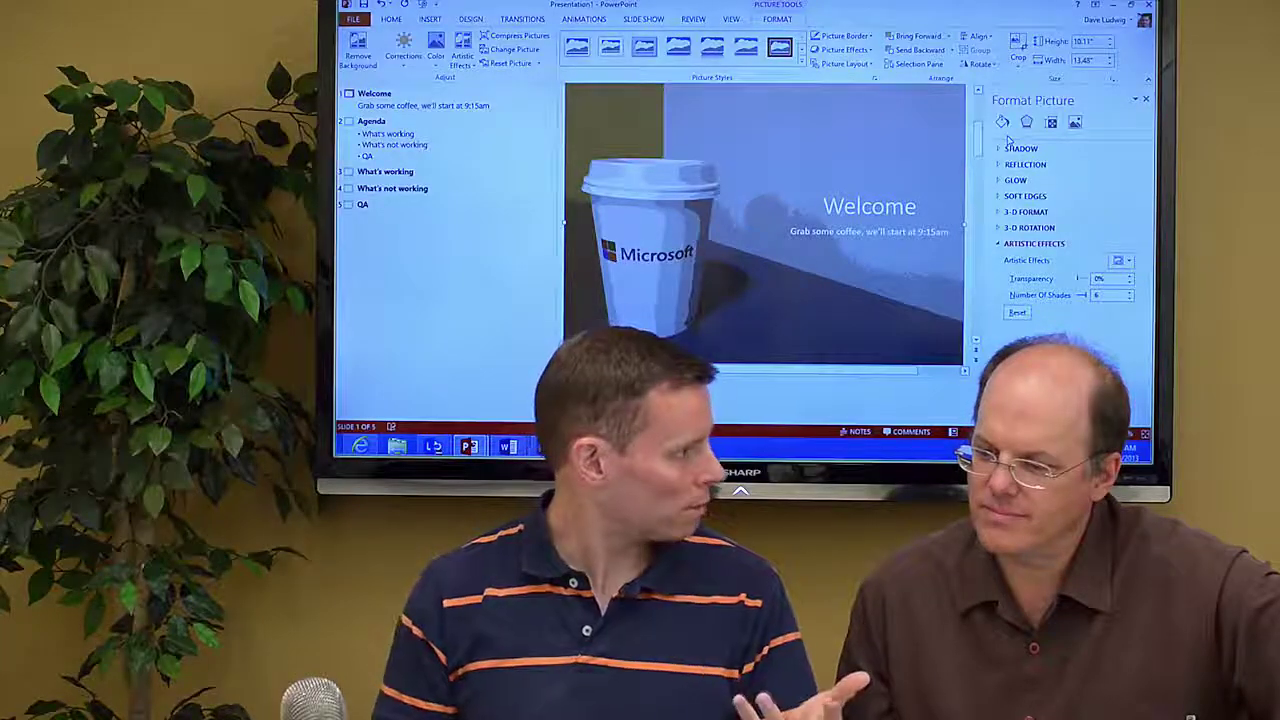
Switch to Outlook and visit Calendar, People and Tasks from the navigation bar.
key(alt+Tab)
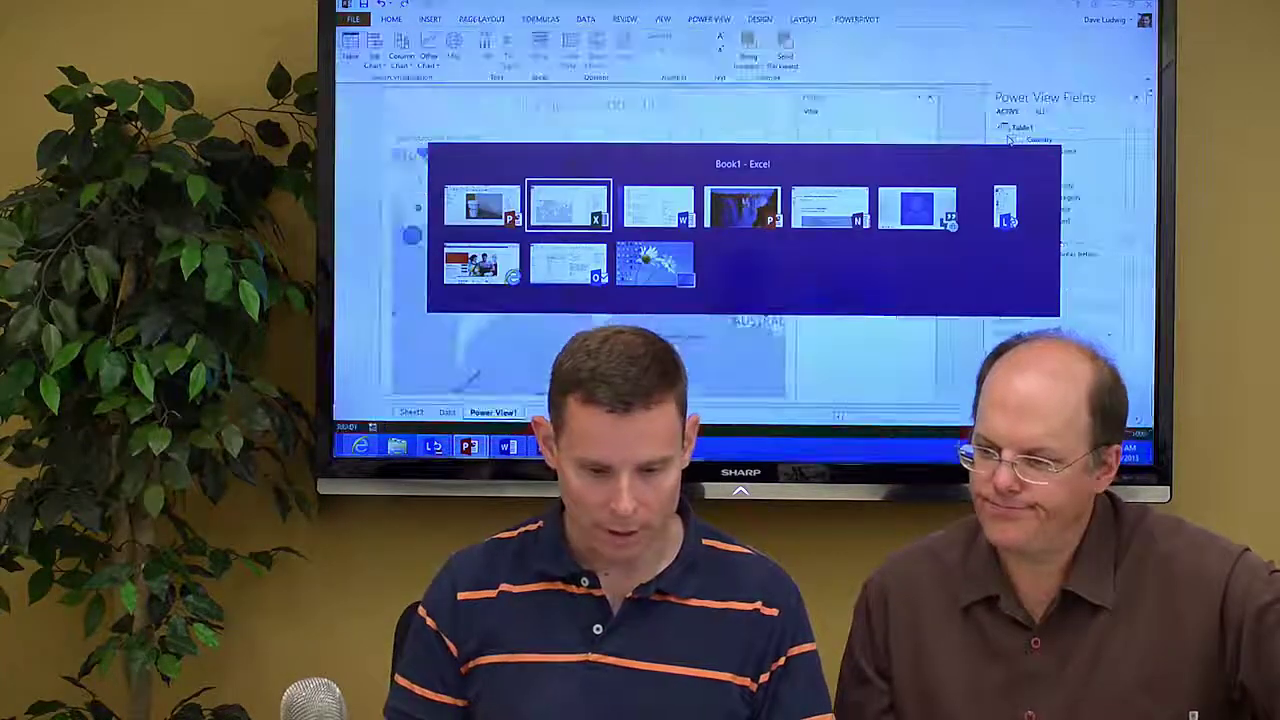
key(alt+Tab)
key(alt+Tab)
key(alt+Tab)
key(alt+Tab)
key(alt+Tab)
key(alt+Tab)
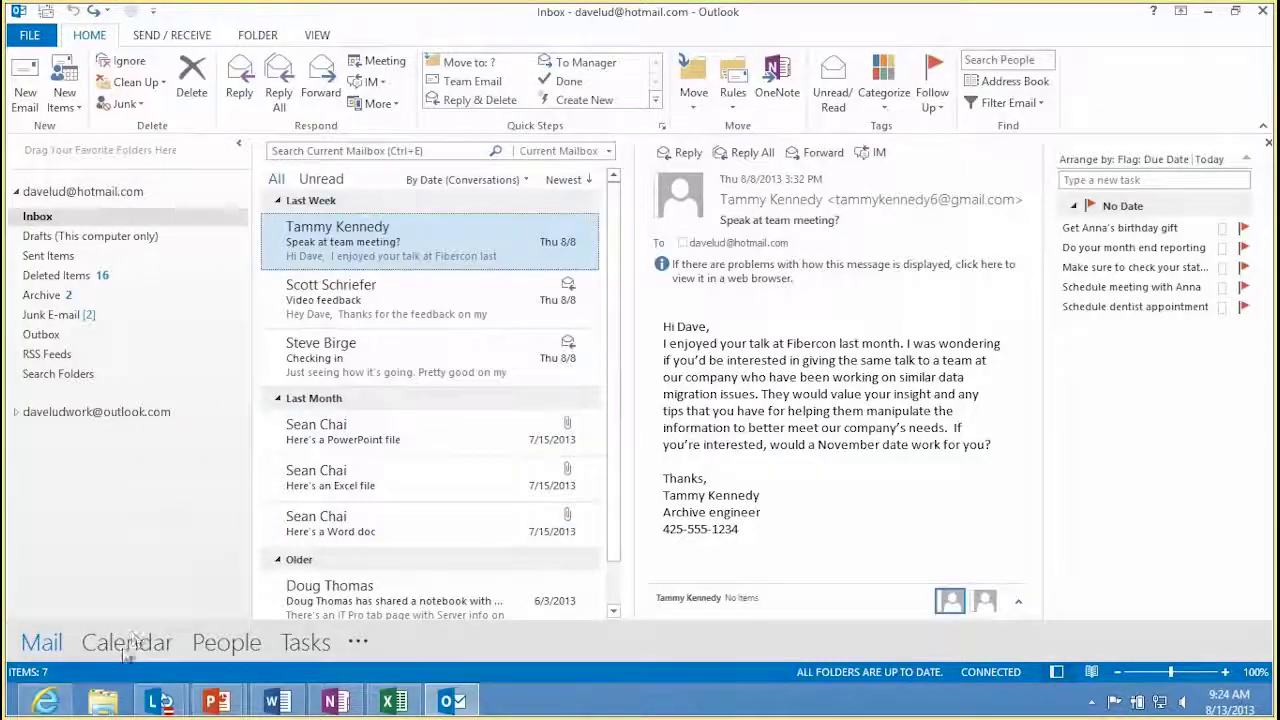
click(130, 645)
mouse_move(227, 643)
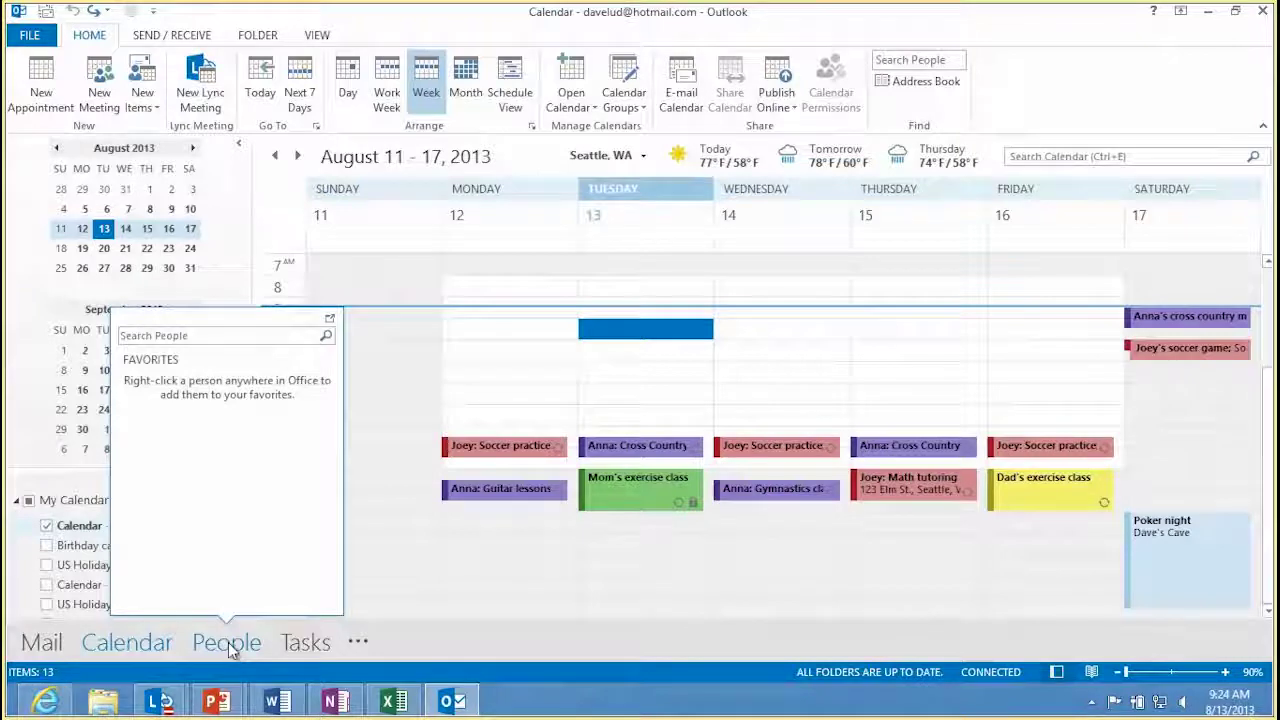
click(228, 642)
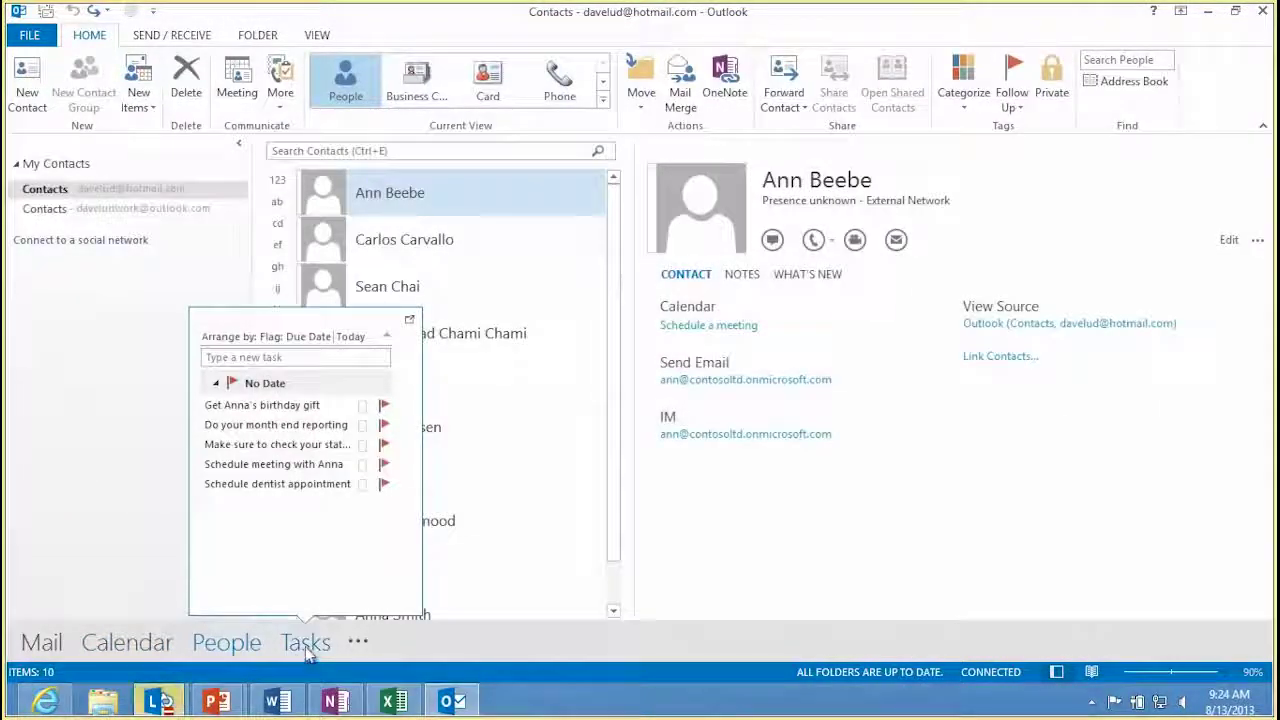
click(306, 645)
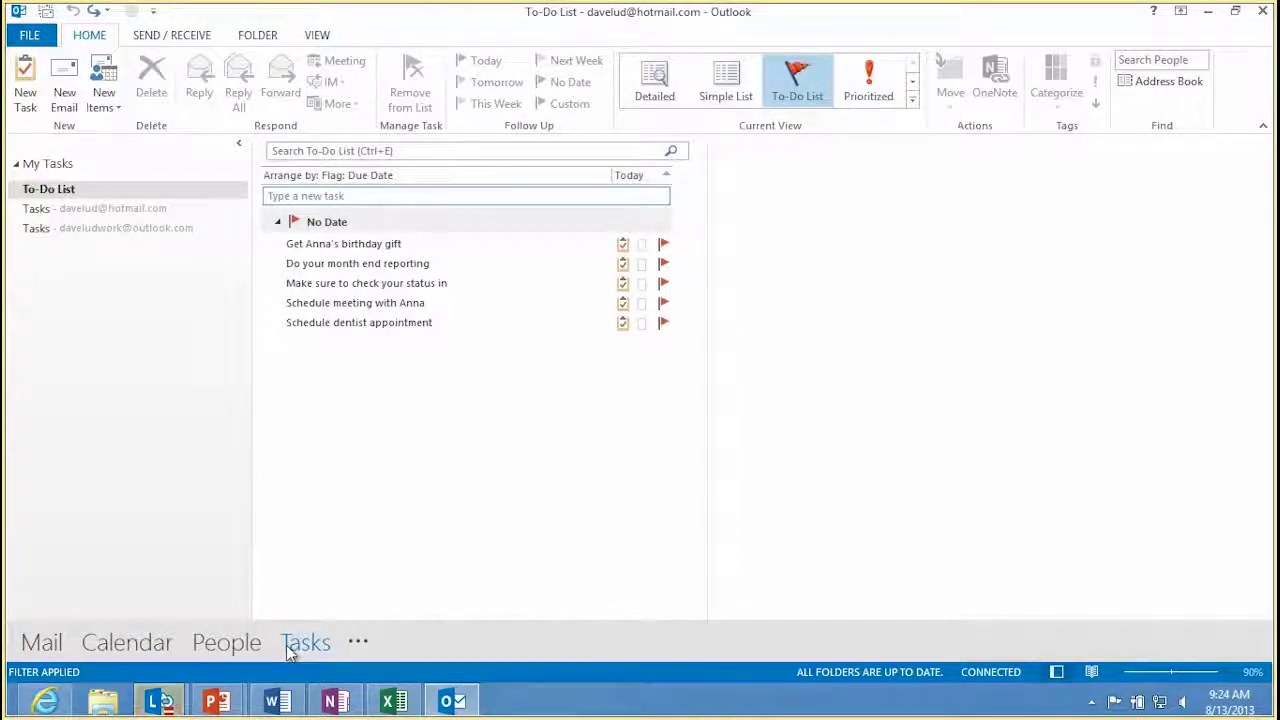
Cycle through Mail, Calendar, People and Tasks with Ctrl+1 to Ctrl+4, ending in Mail.
key(ctrl+1)
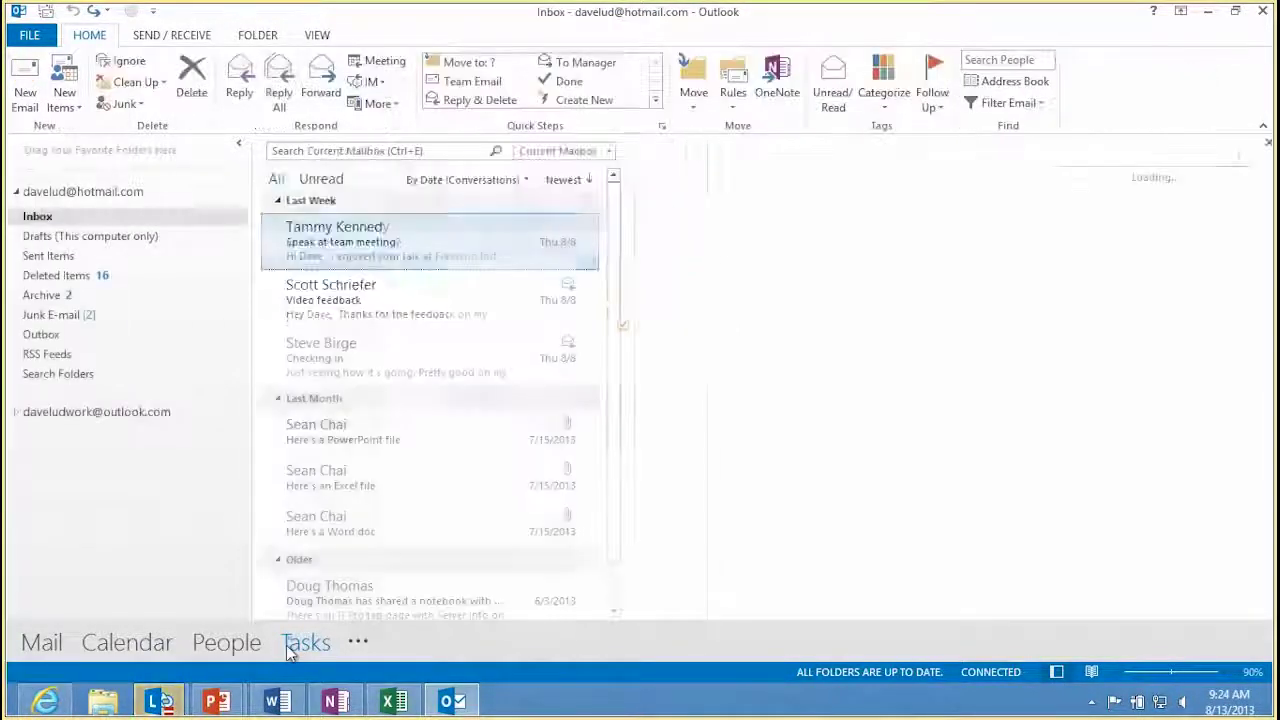
key(ctrl+2)
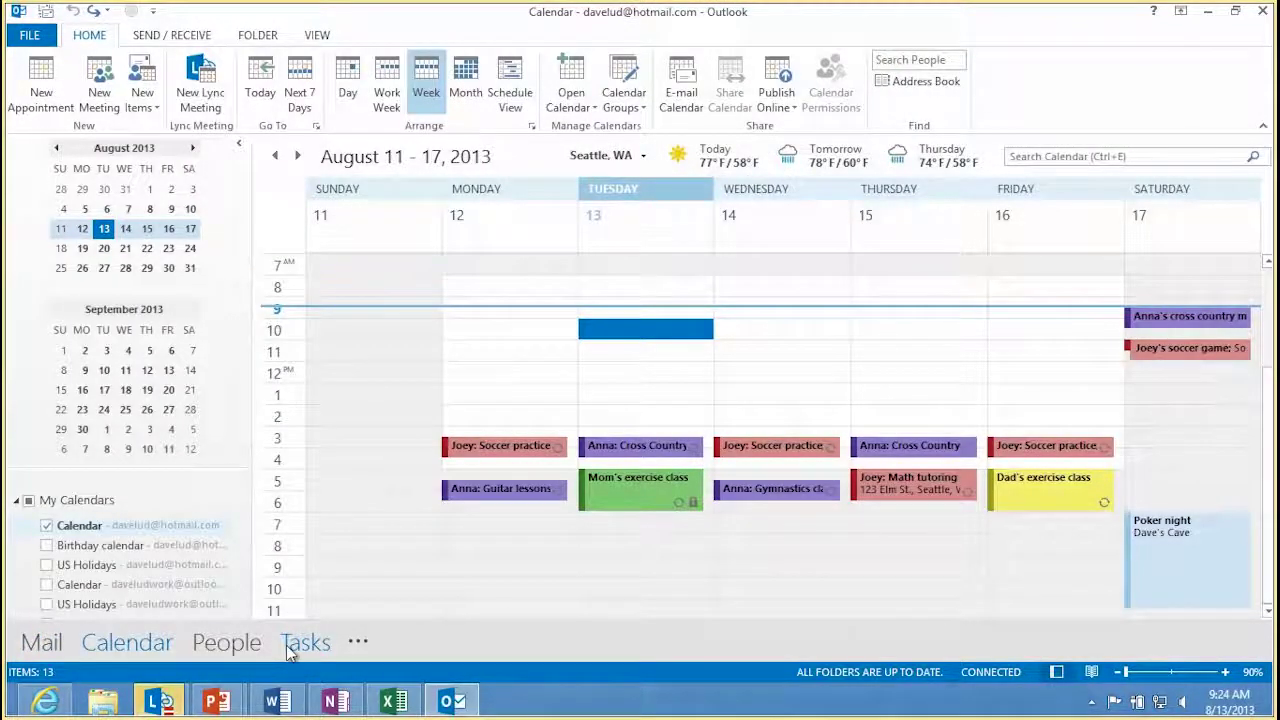
key(ctrl+3)
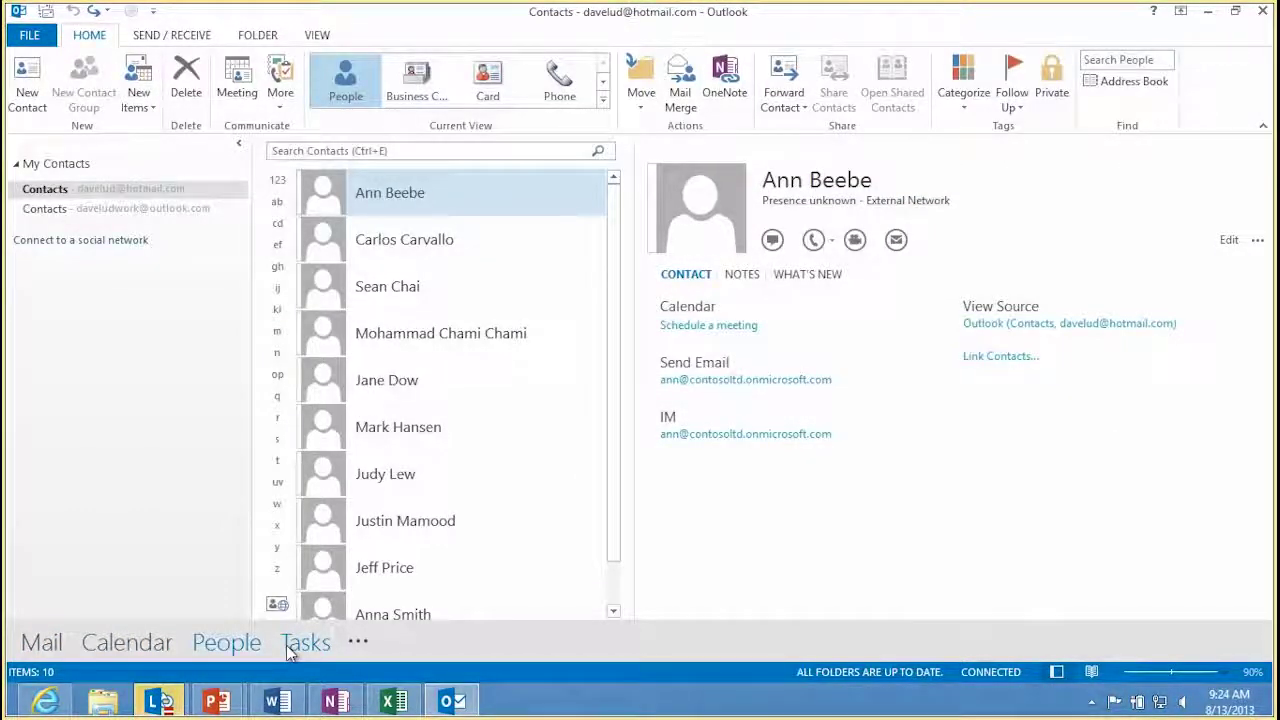
key(ctrl+4)
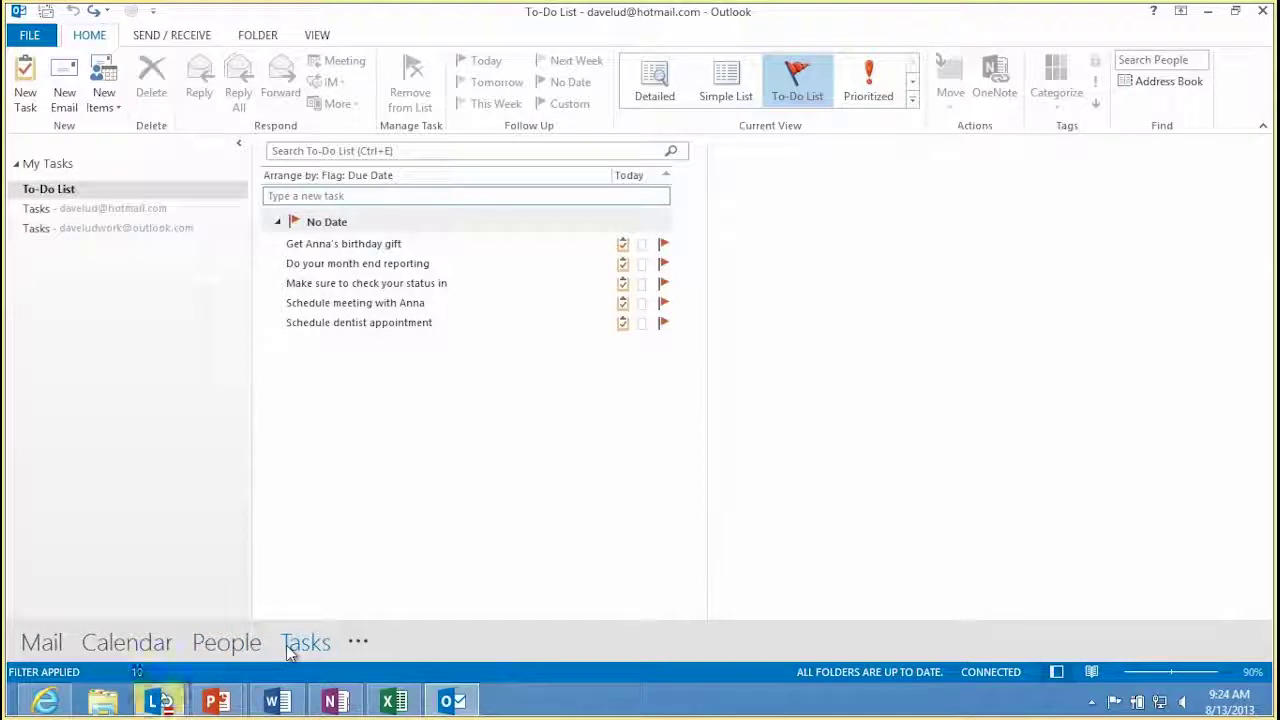
key(ctrl+1)
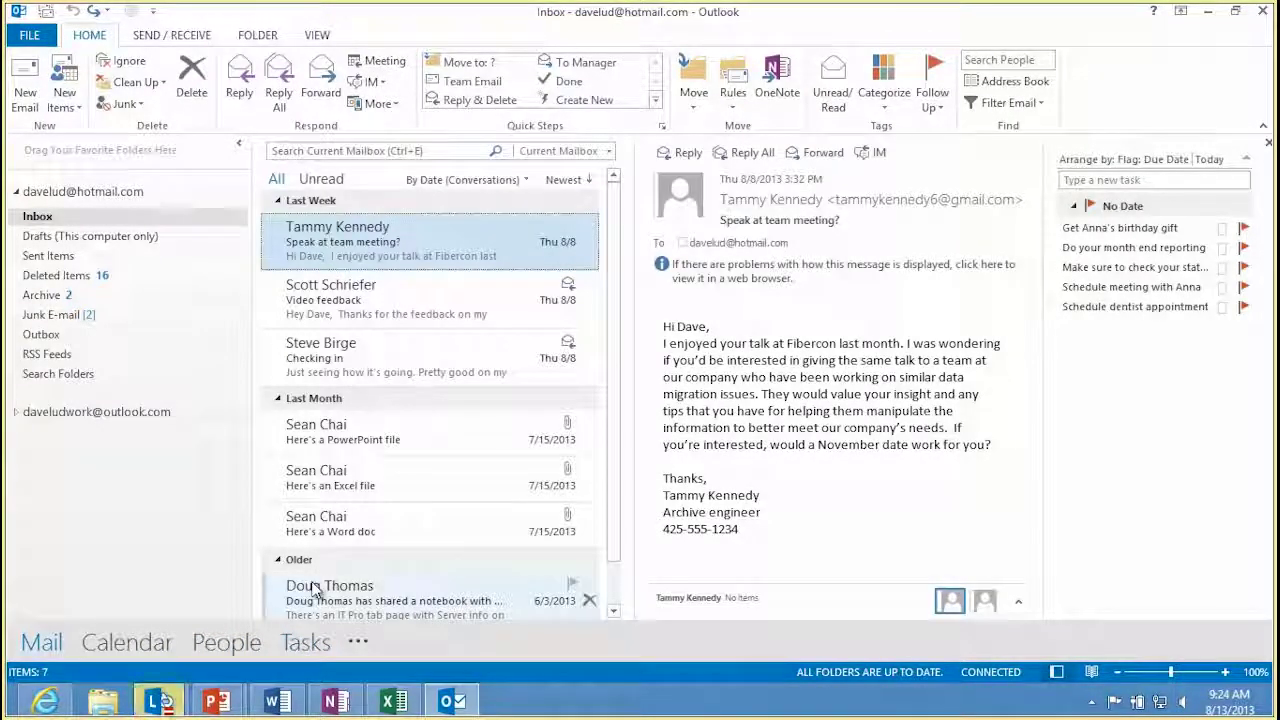
mouse_move(400, 597)
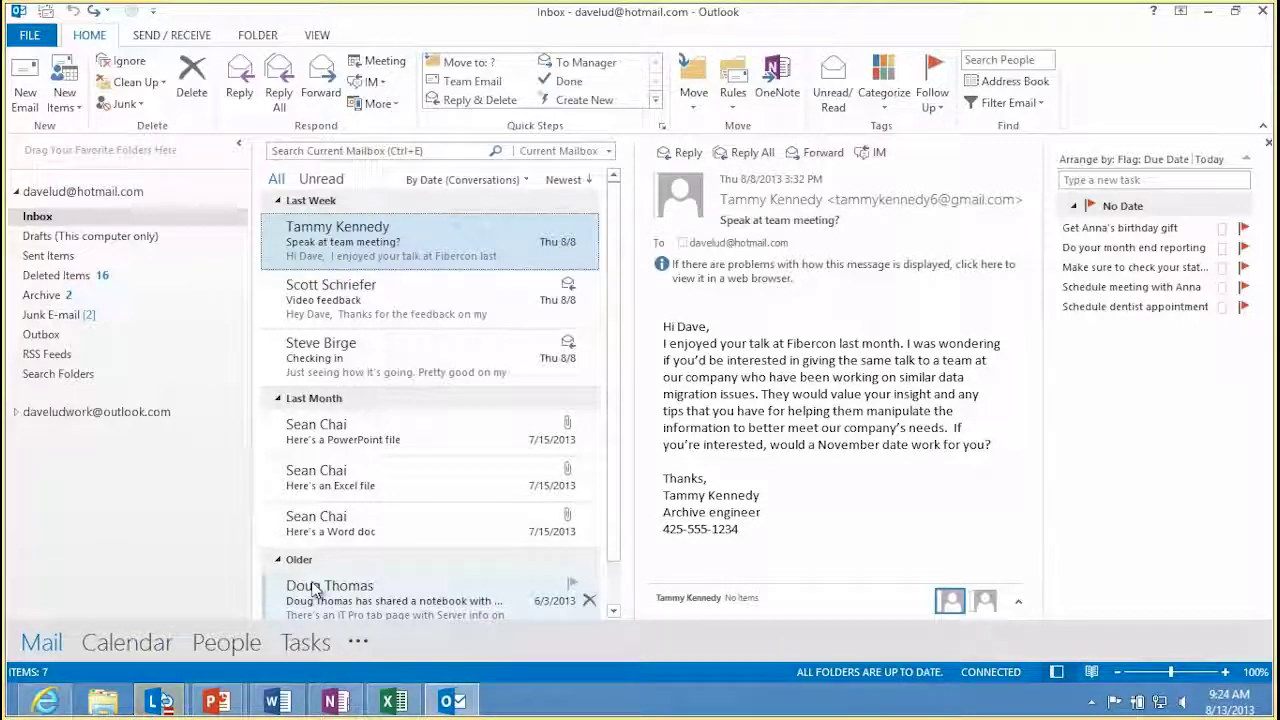
key(ctrl+n)
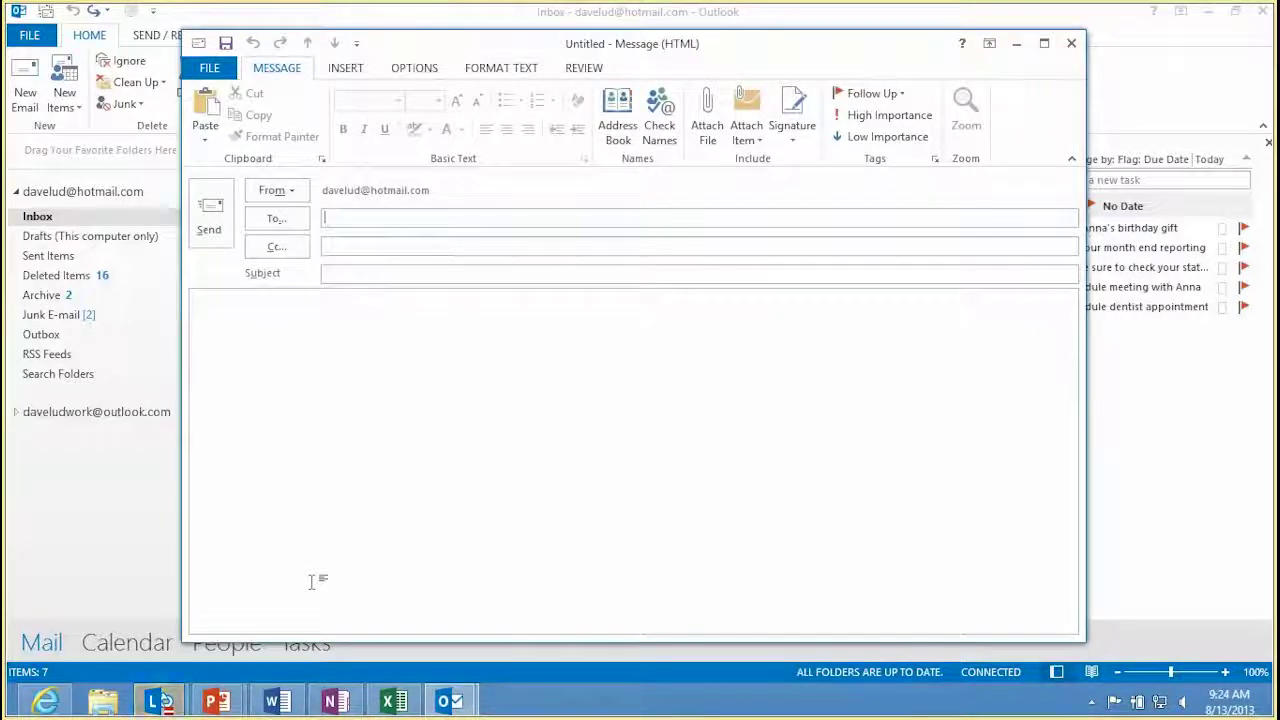
key(ctrl+shift+b)
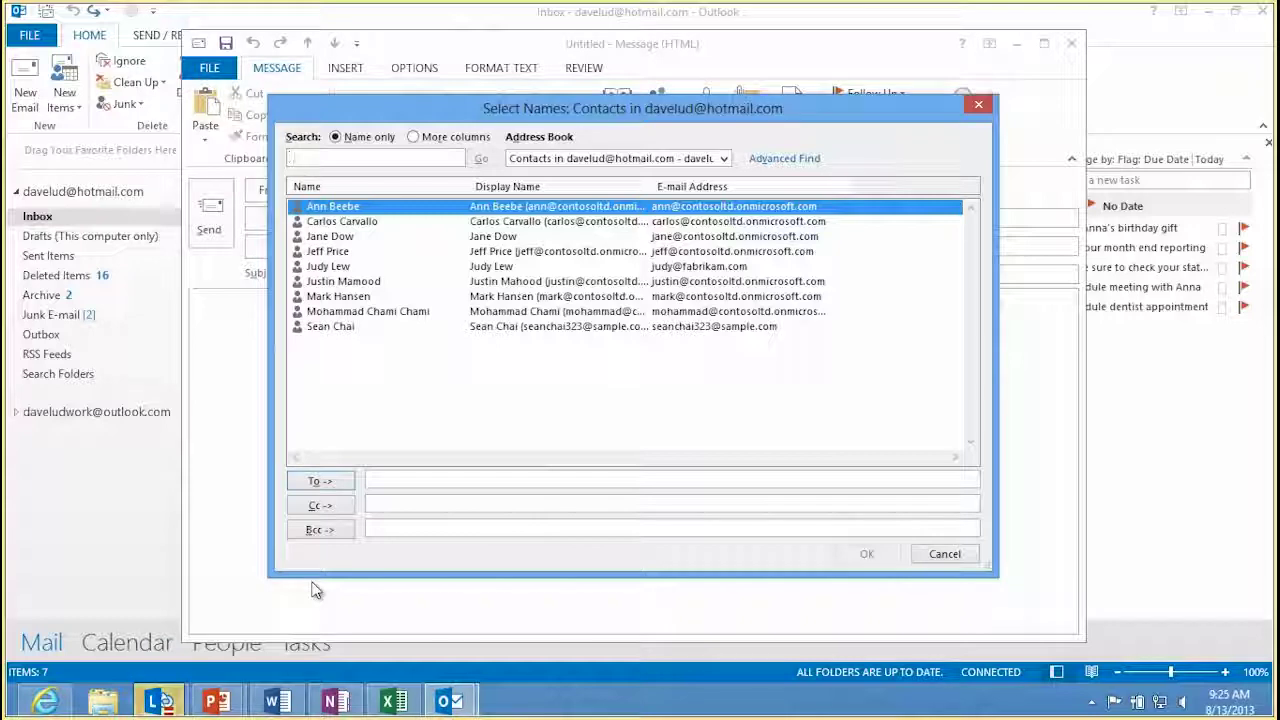
click(362, 252)
click(346, 488)
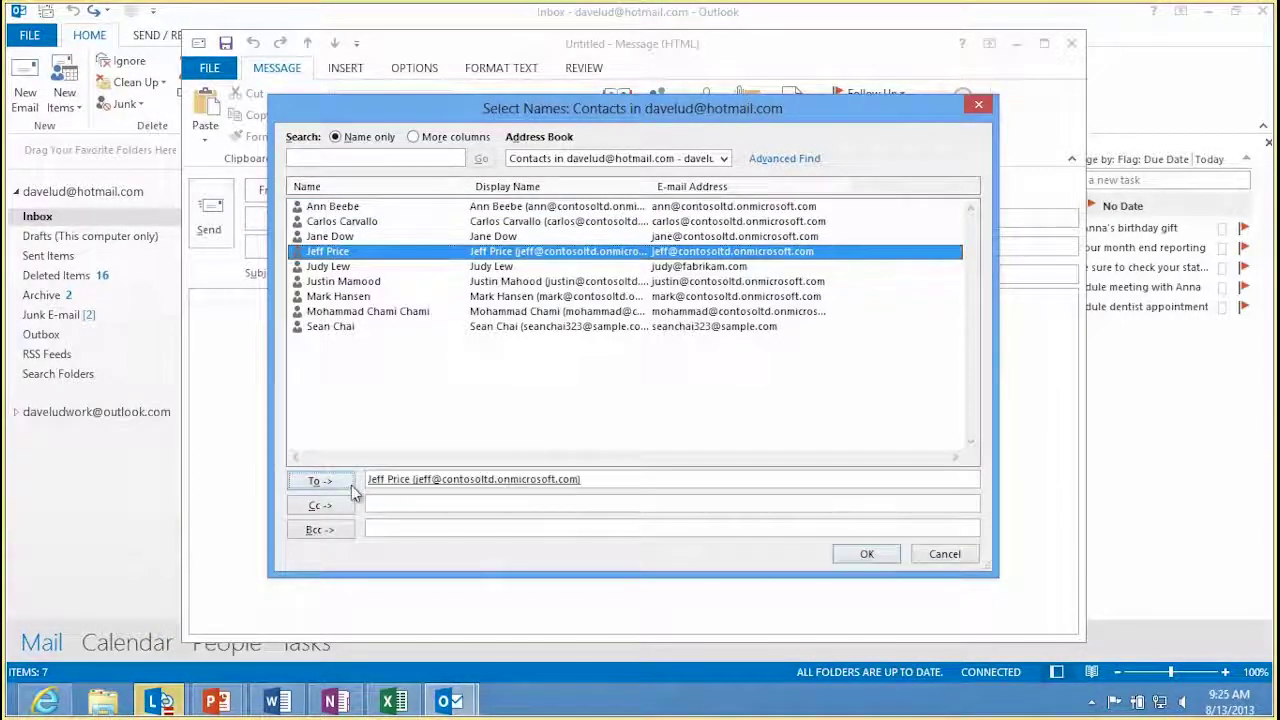
click(867, 554)
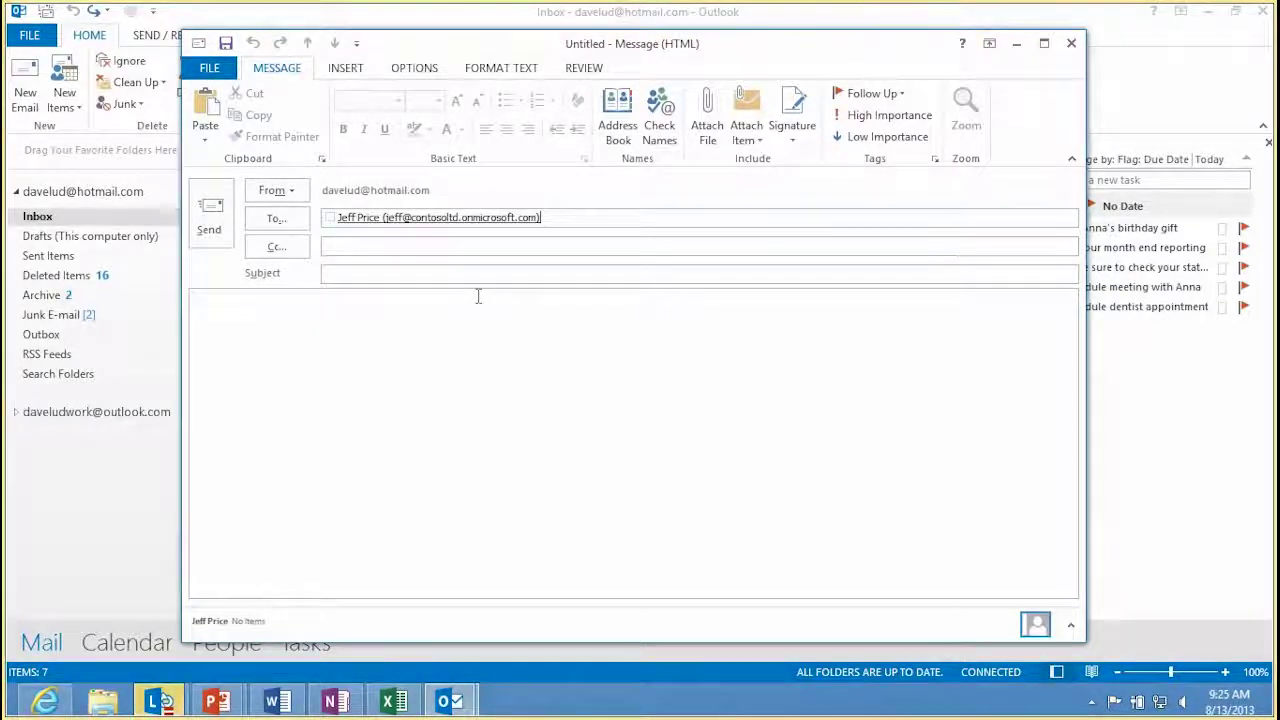
key(BackSpace)
key(BackSpace)
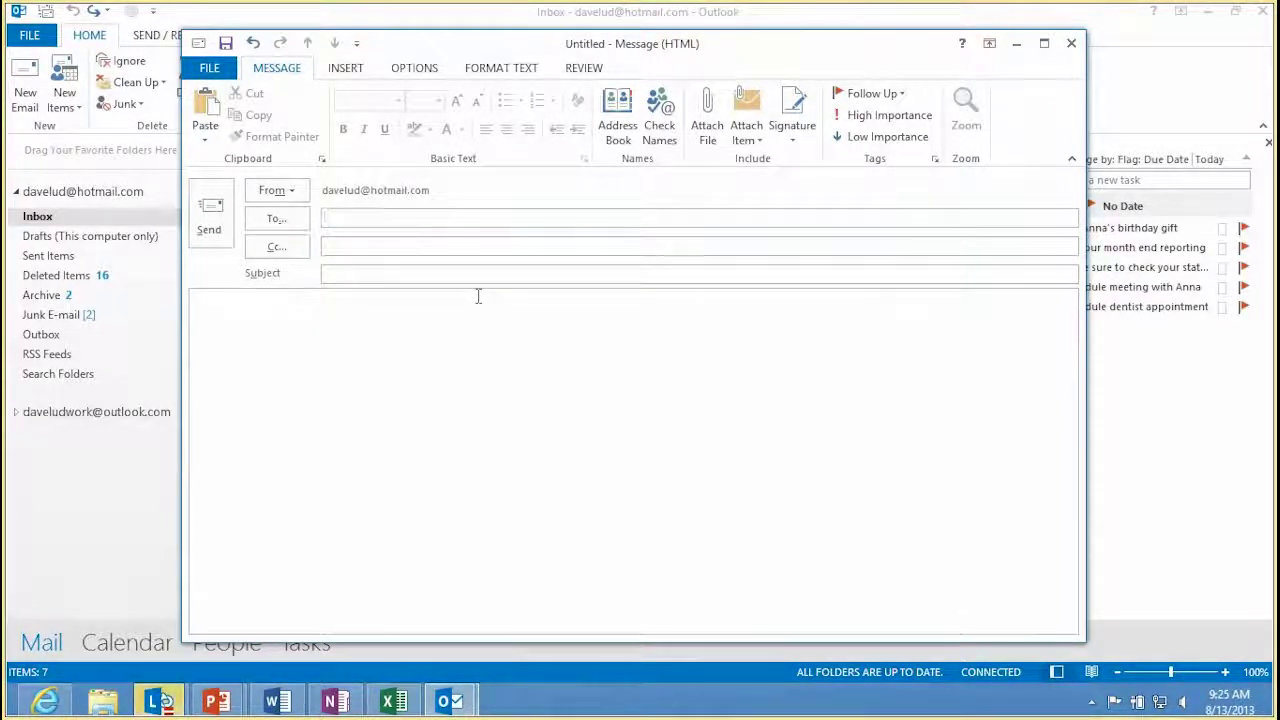
text(j)
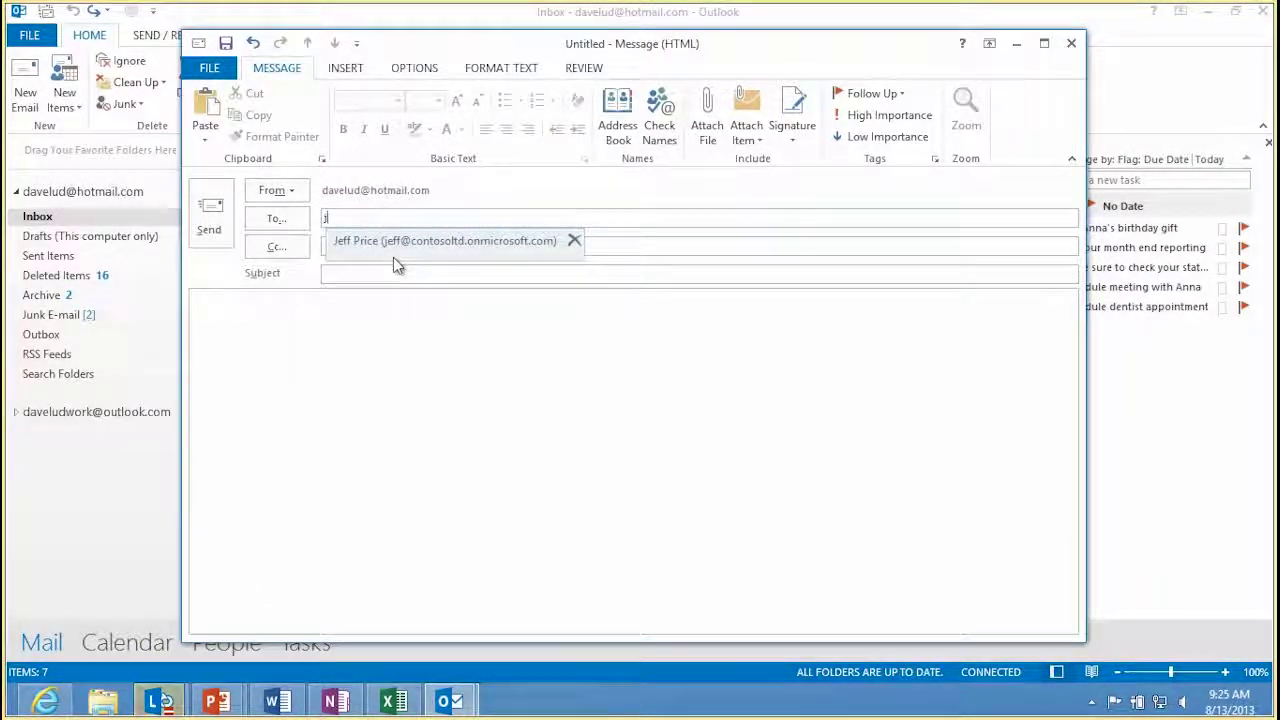
click(575, 243)
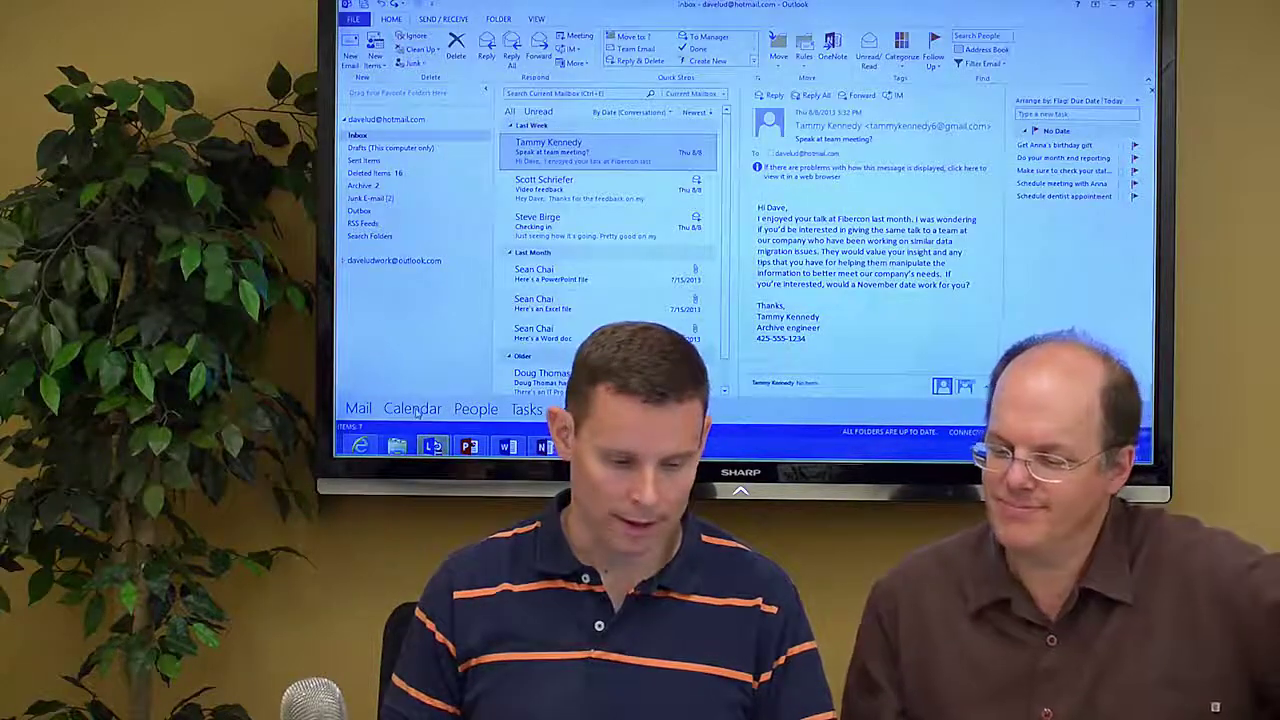
In the calendar, copy the Poker night event from Saturday 17 onto Friday, August 23.
key(ctrl+2)
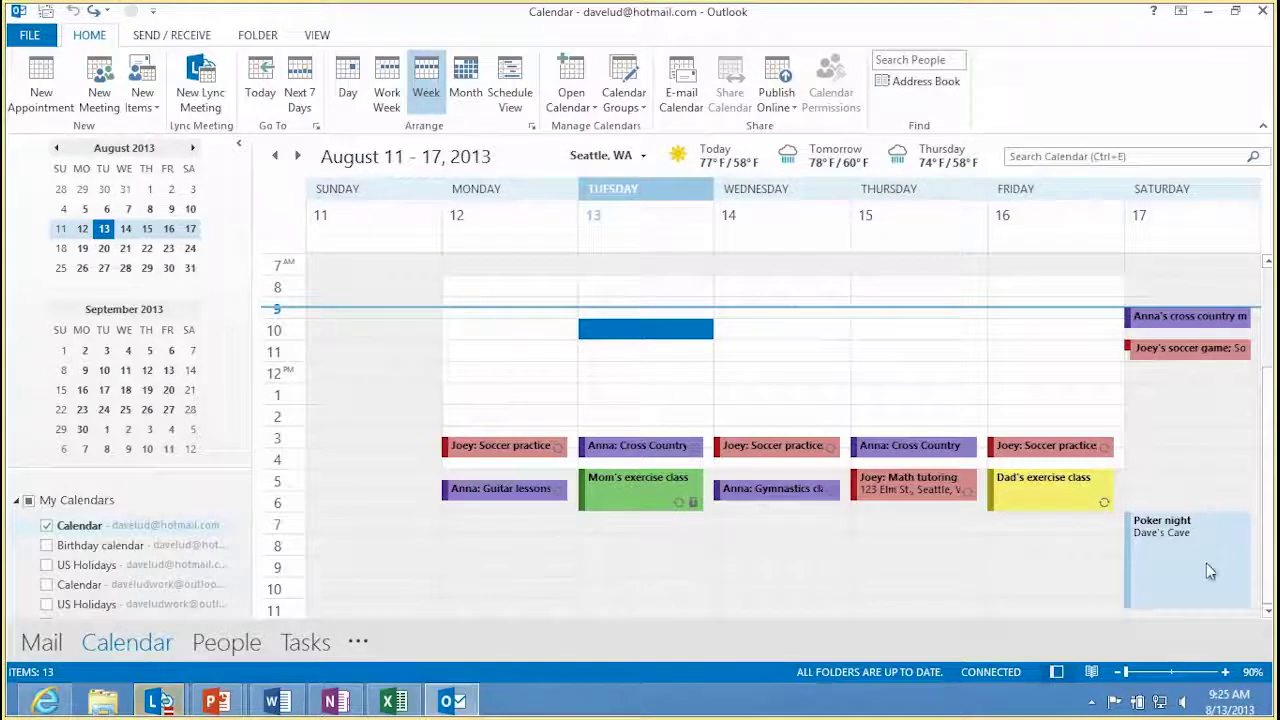
mouse_move(1188, 560)
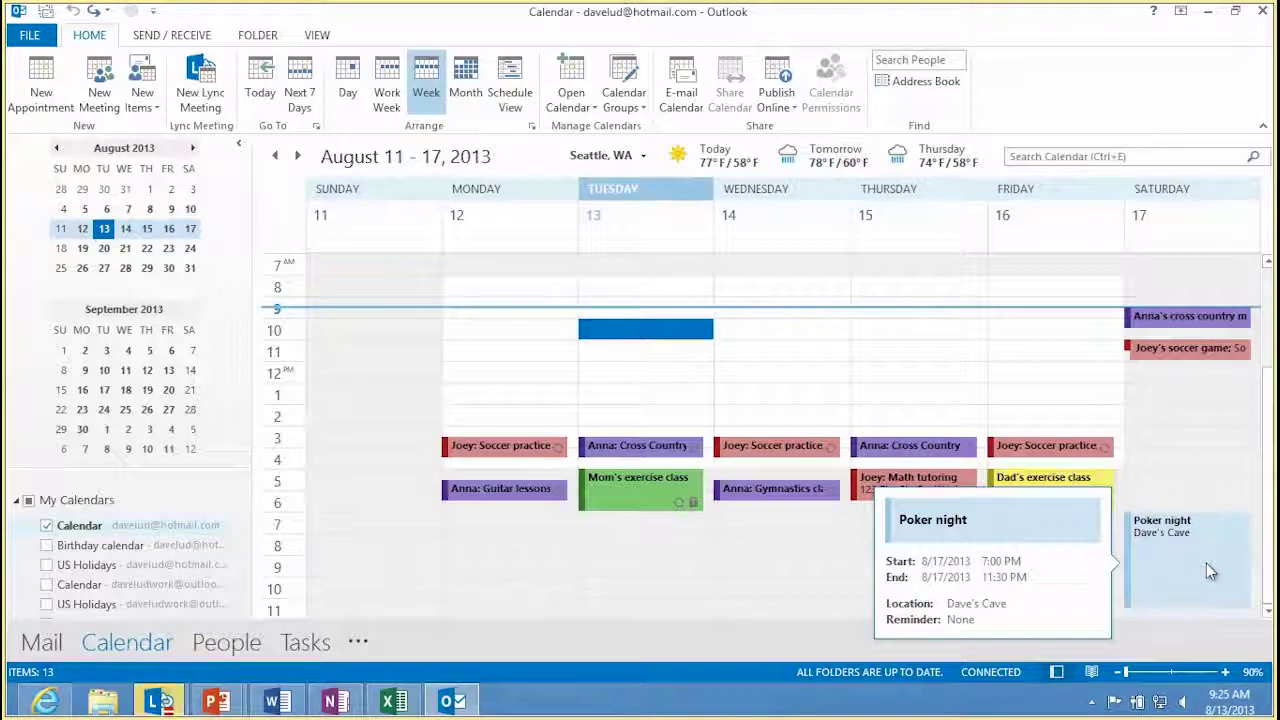
click(1208, 571)
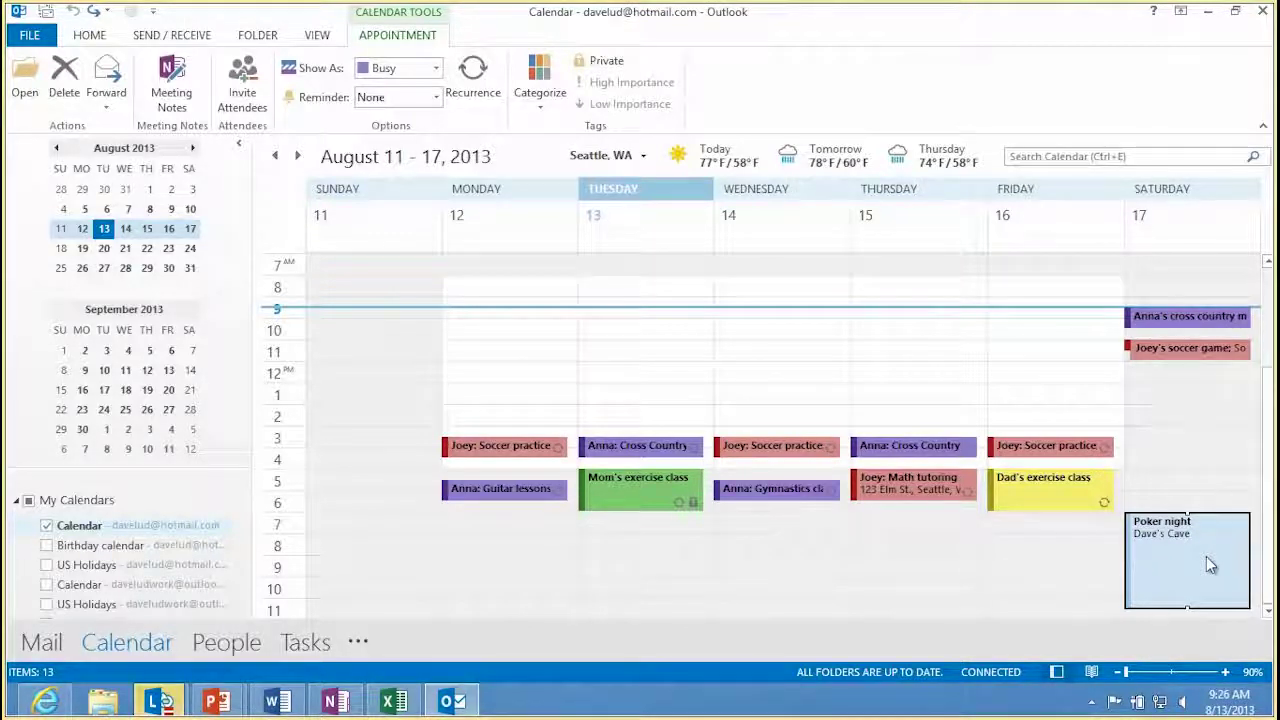
mouse_move(1206, 556)
mouse_down()
mouse_move(482, 270)
mouse_move(155, 258)
mouse_up()
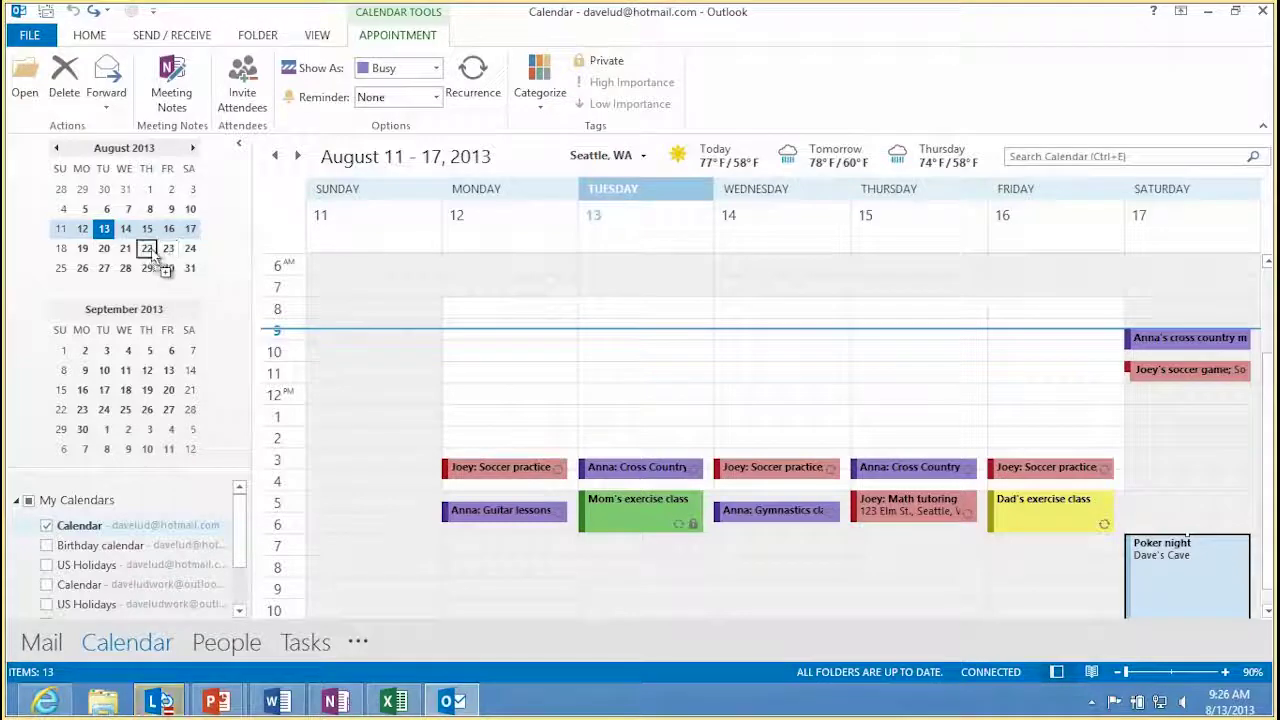
drag(152, 256, 168, 253)
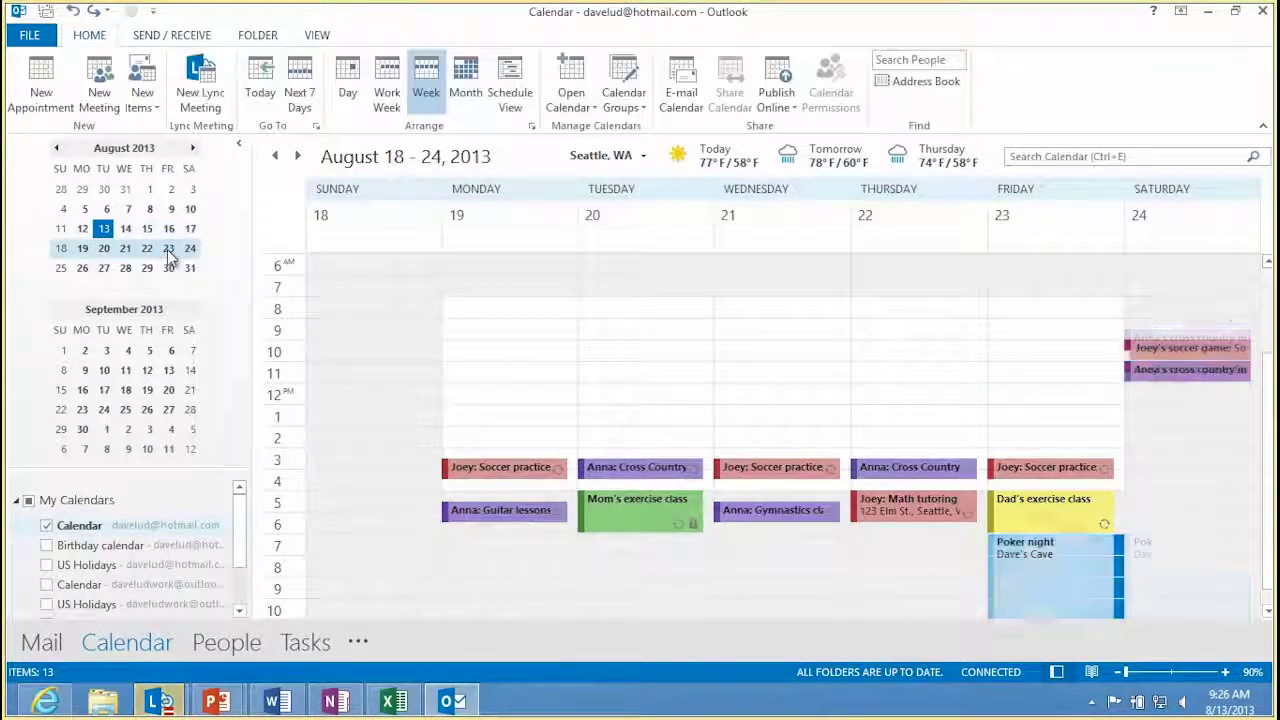
mouse_move(168, 253)
mouse_down()
mouse_move(398, 300)
mouse_move(192, 277)
mouse_up()
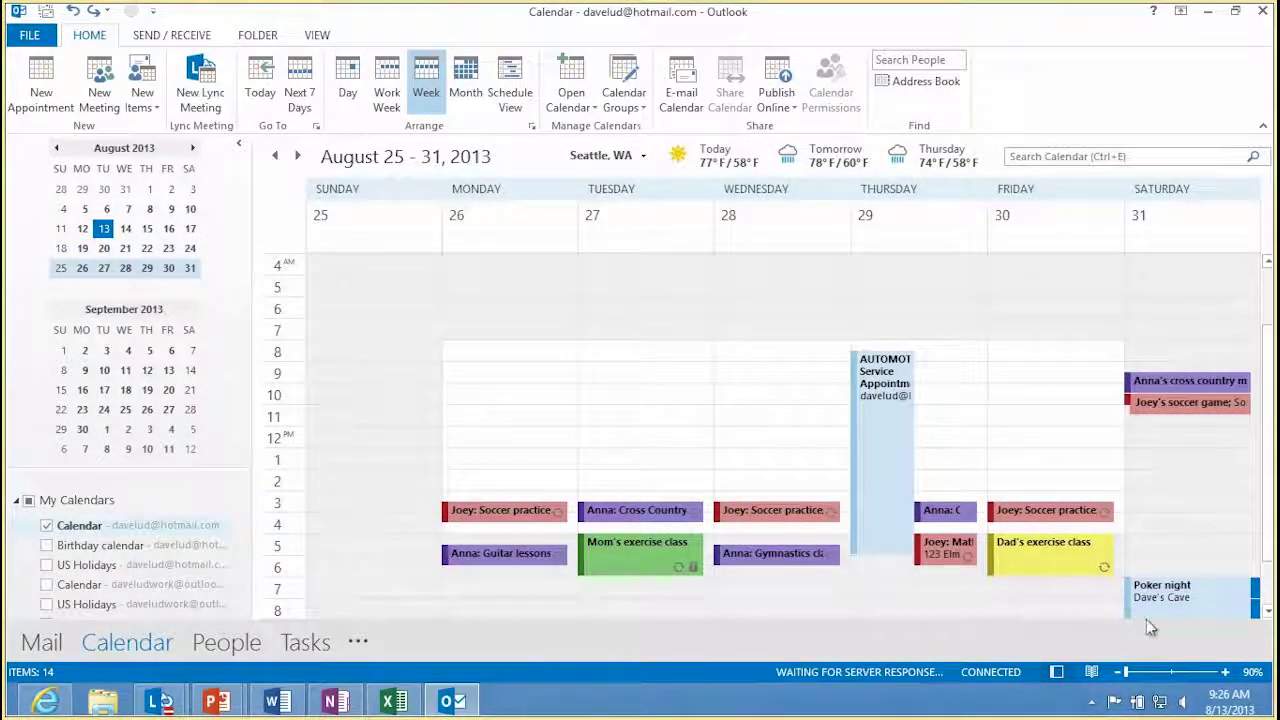
click(147, 370)
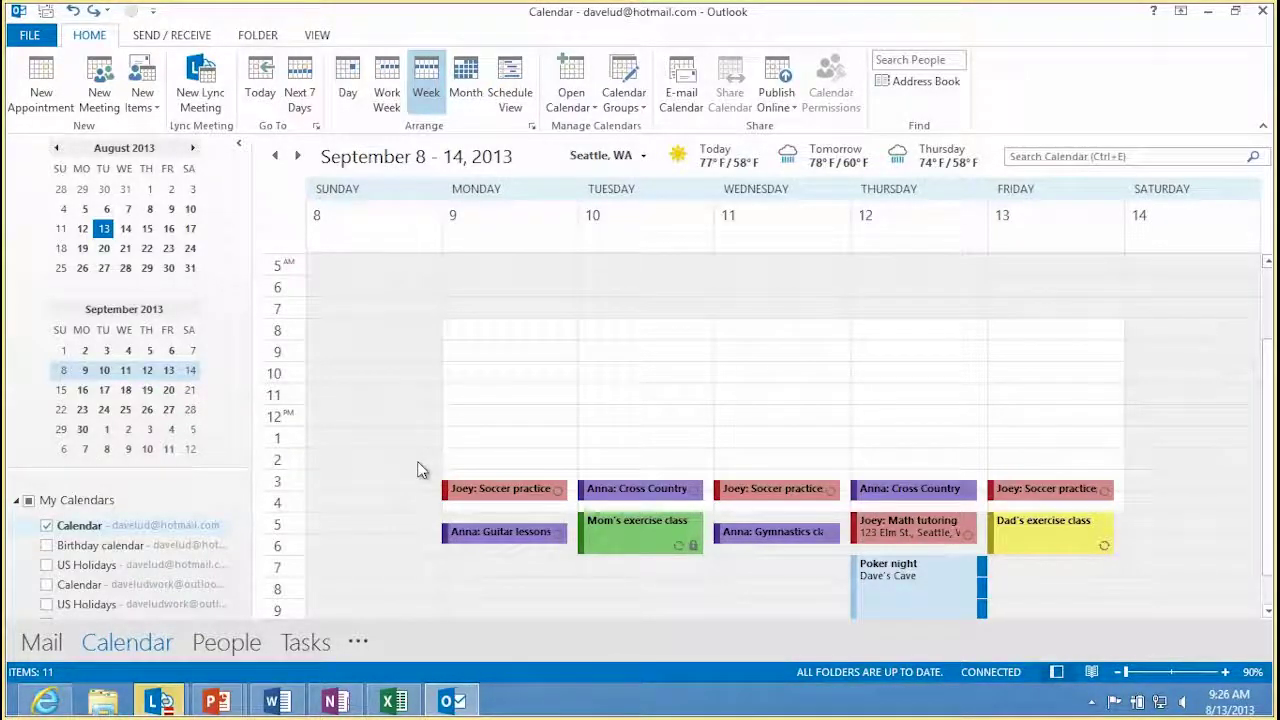
Switch the calendar to List view, review View Settings, and start a new appointment row.
click(322, 38)
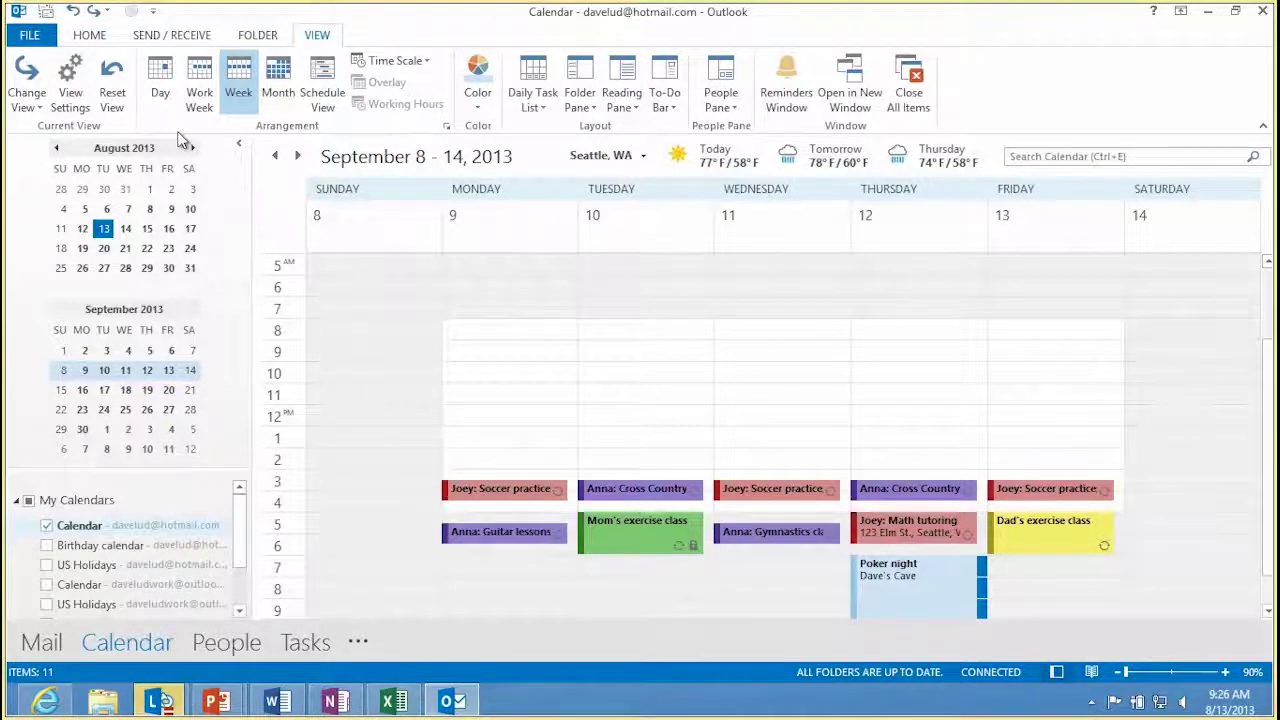
click(30, 96)
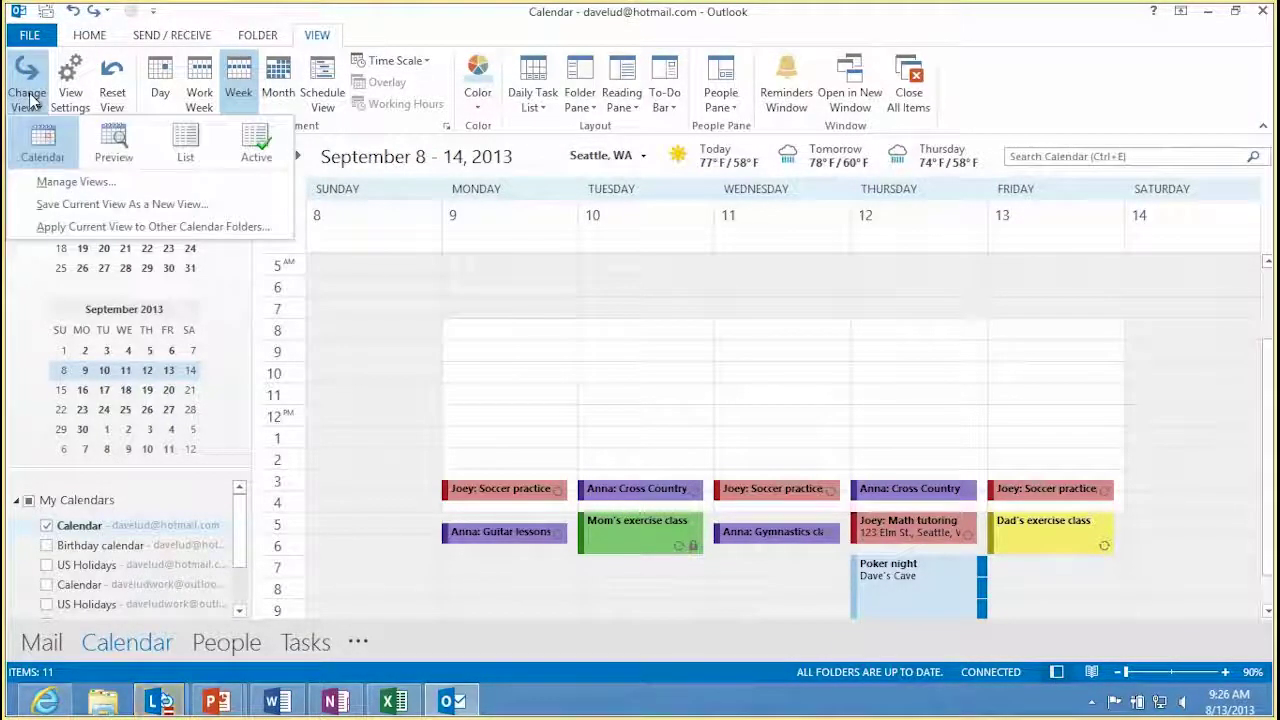
click(187, 155)
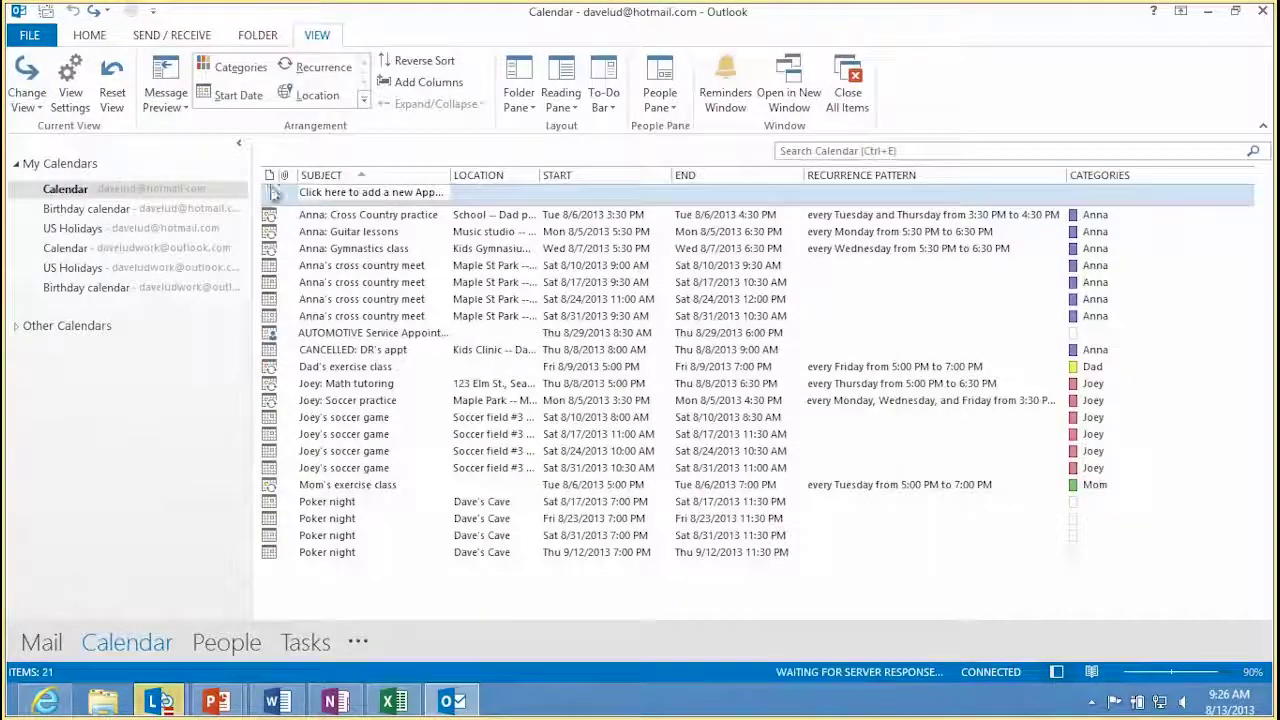
click(59, 107)
click(497, 371)
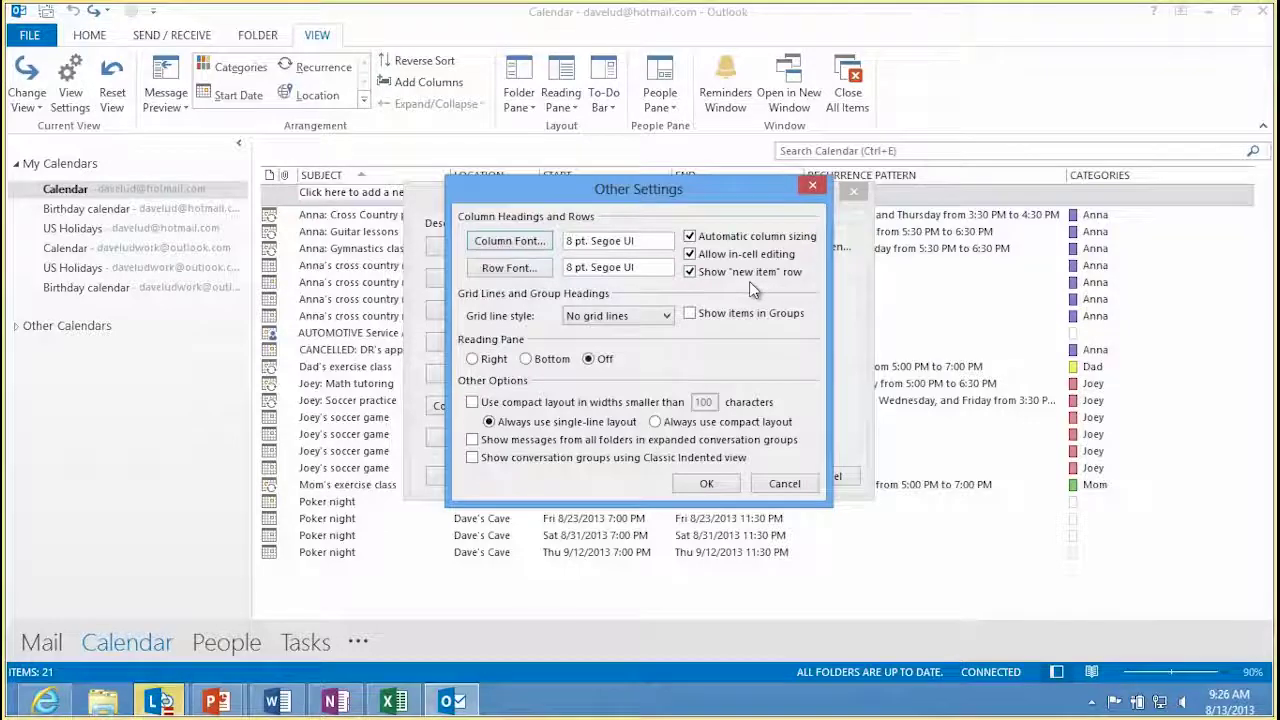
click(706, 483)
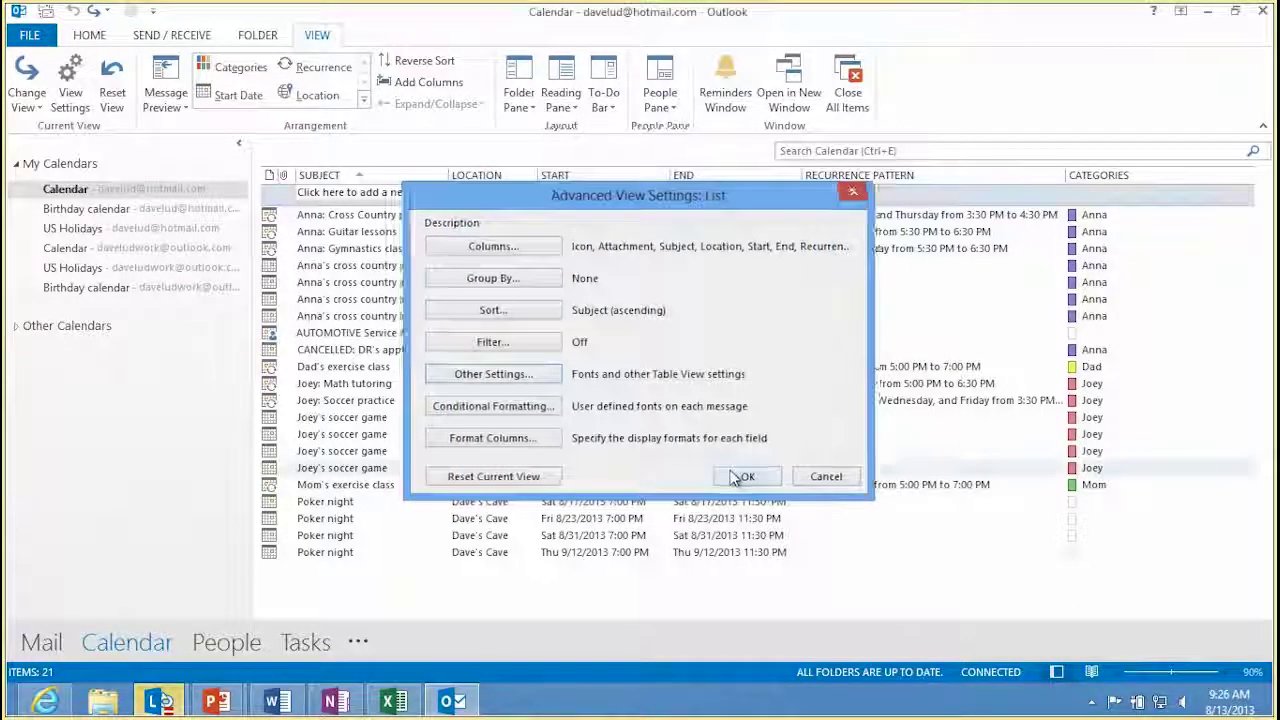
click(742, 475)
click(378, 192)
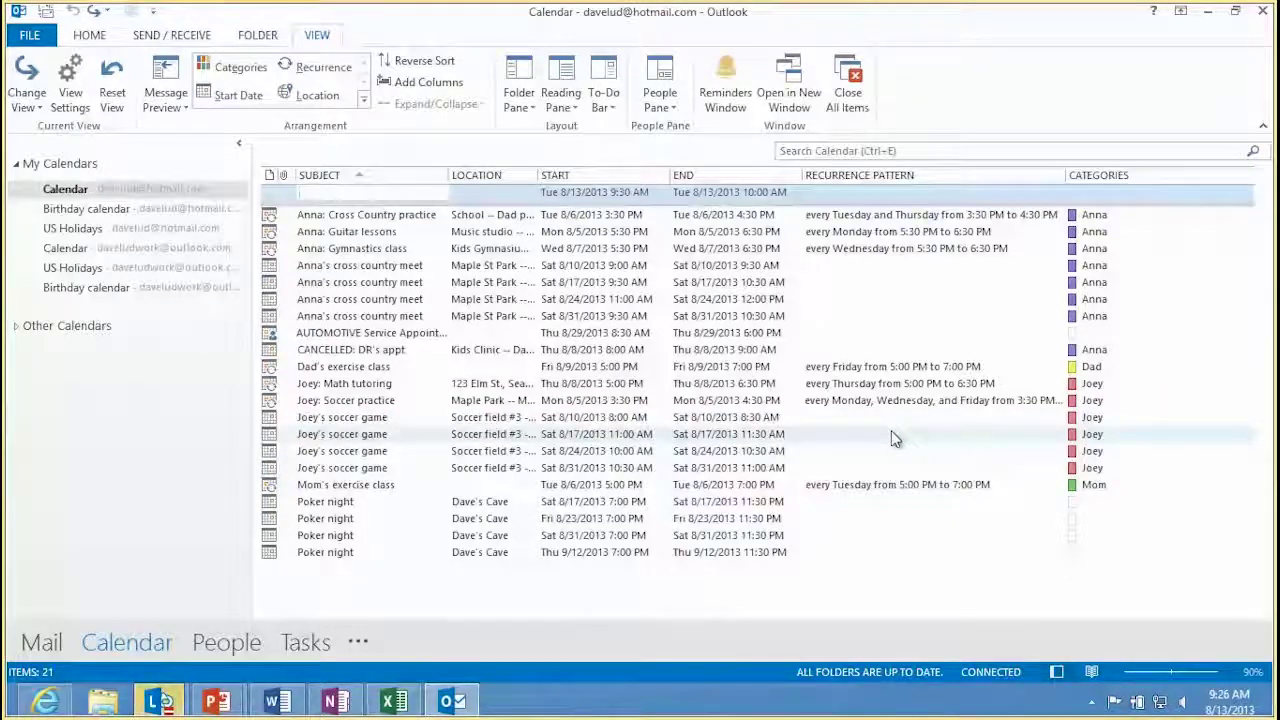
text(Poker night)
Enter Poker night at Dave's cave from 9:00 to 10:00 PM in the new row.
key(Return)
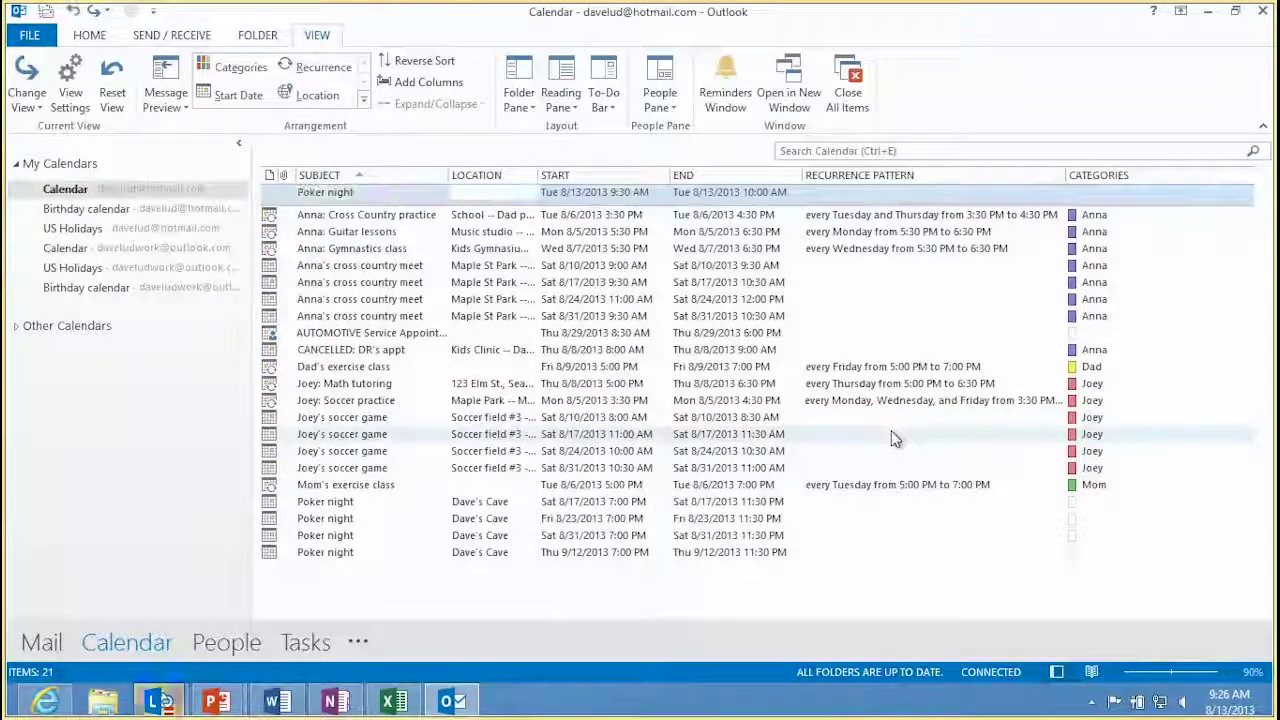
text(Dave's cave)
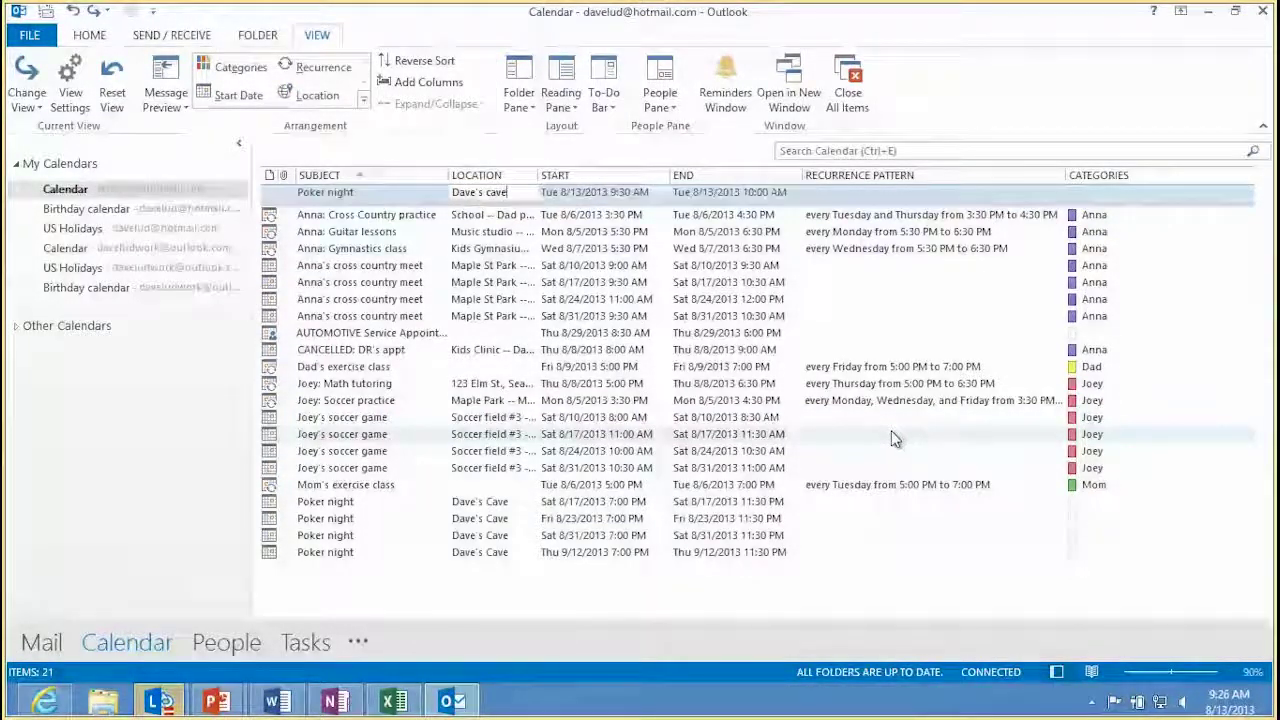
key(Return)
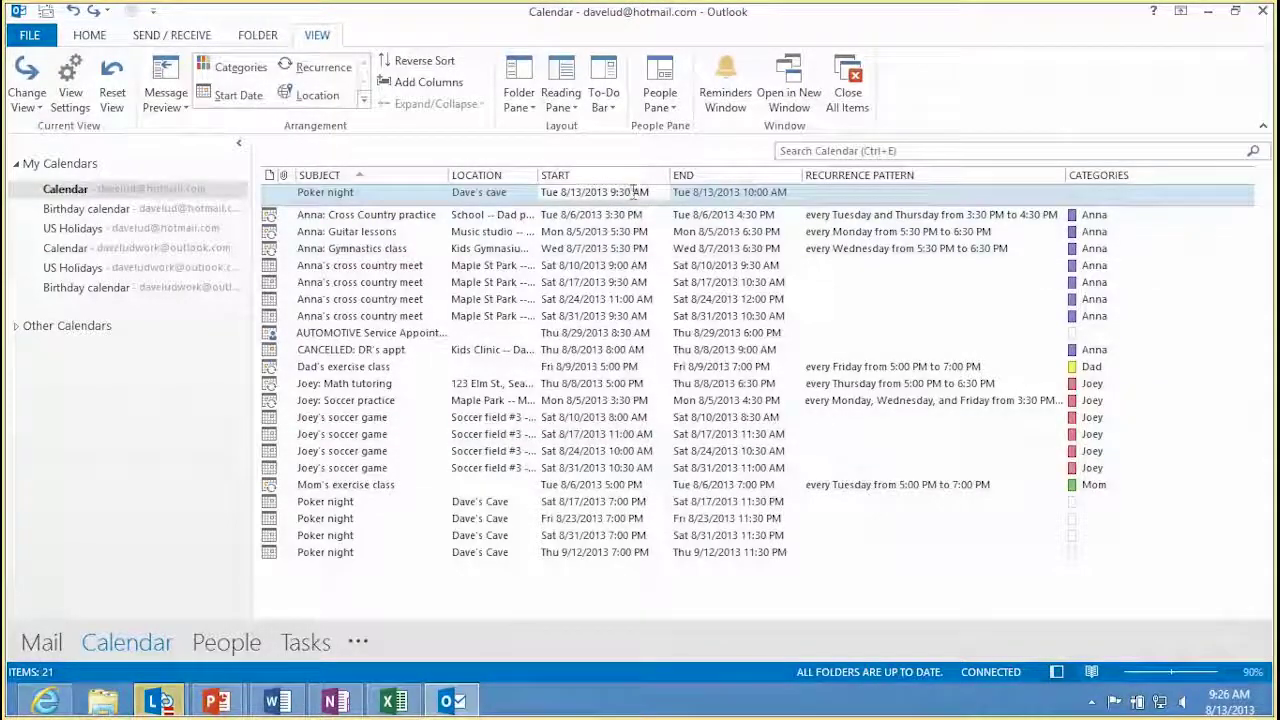
key(BackSpace)
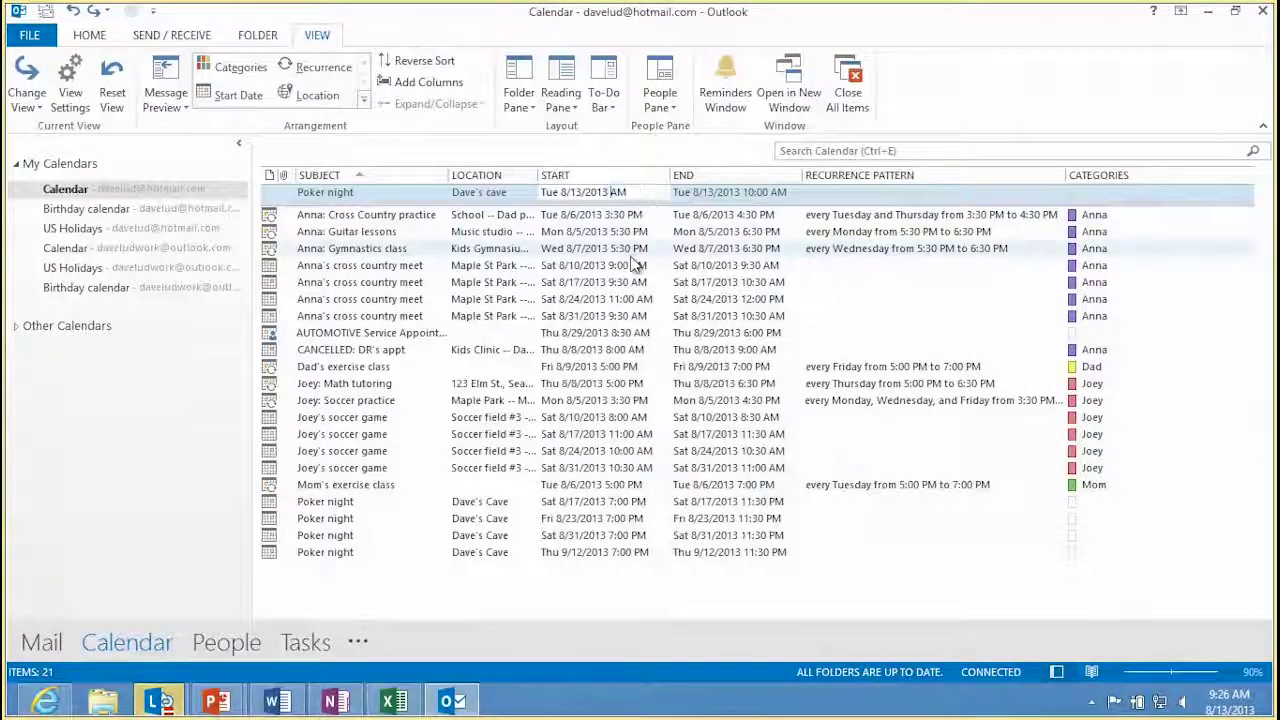
text(9pm)
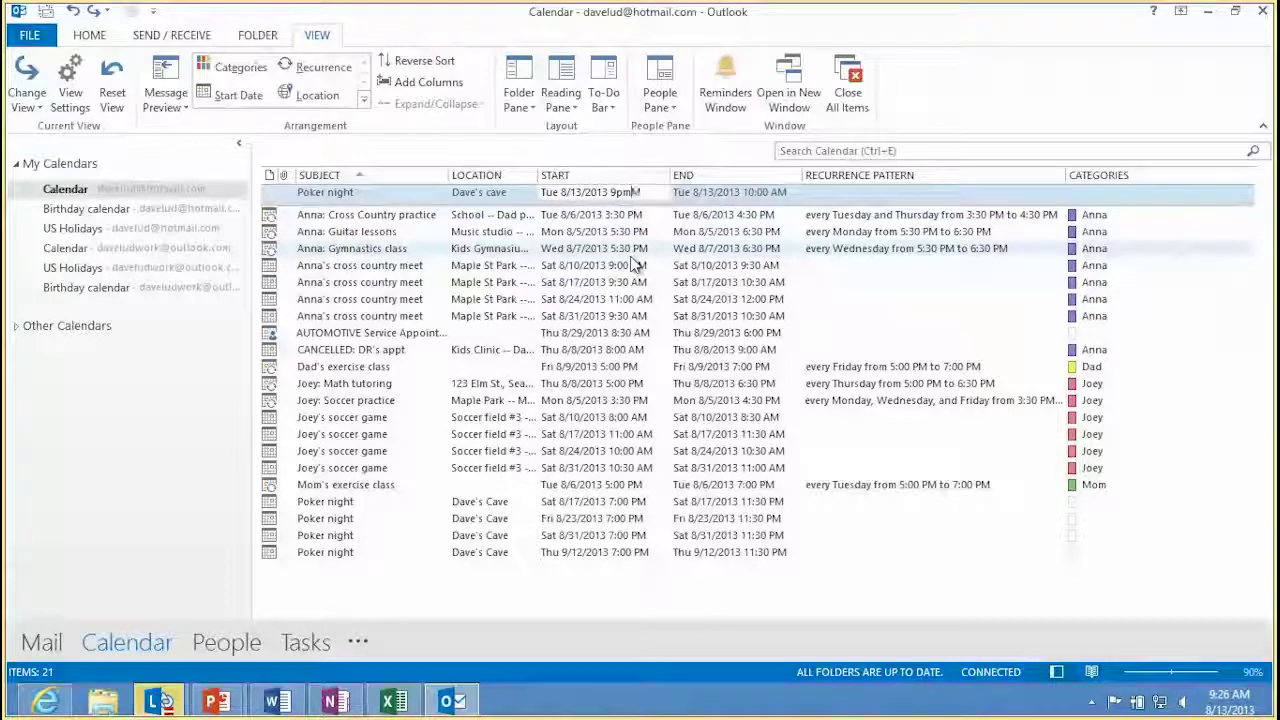
key(Tab)
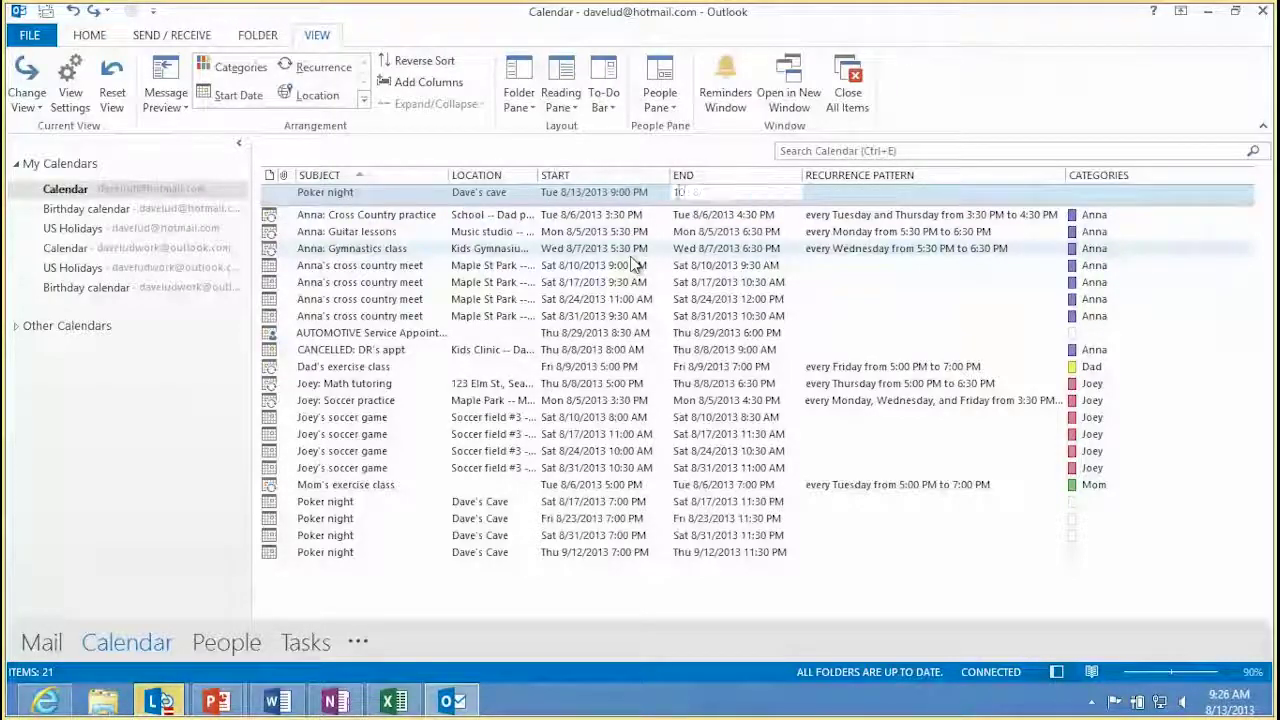
key(Return)
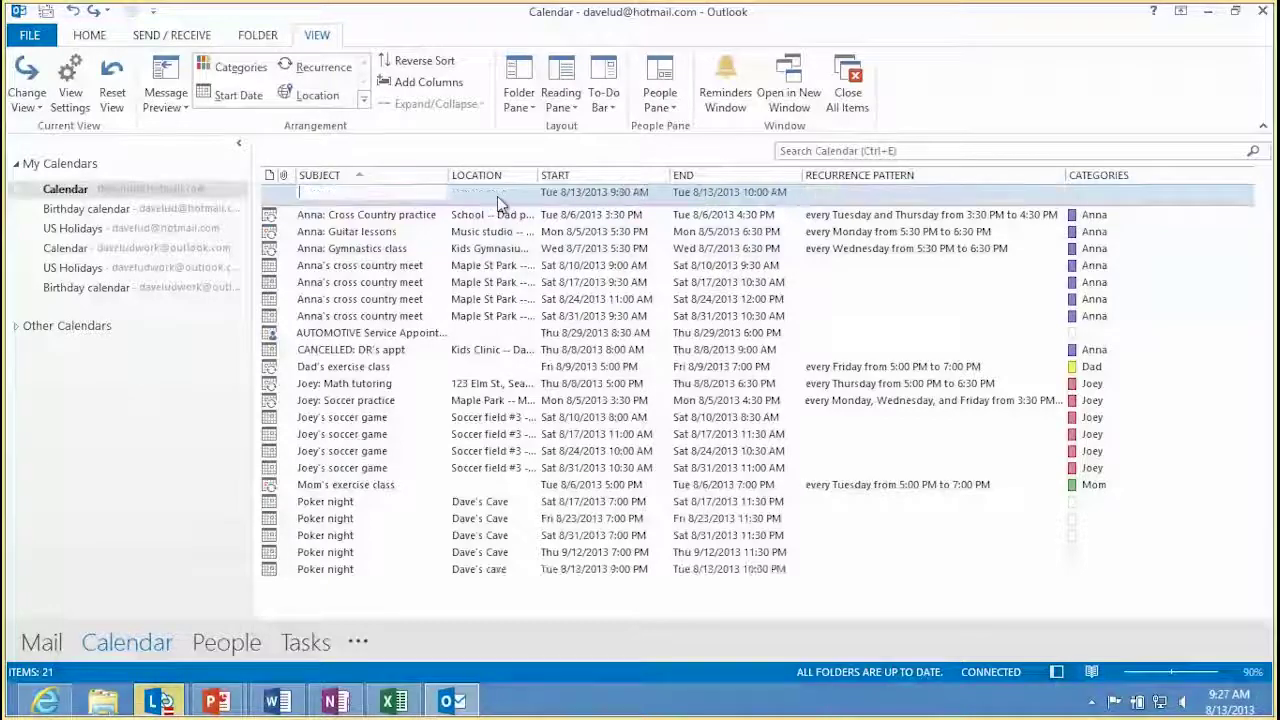
Add two 'Another poker night' appointments directly in the list.
text(Another)
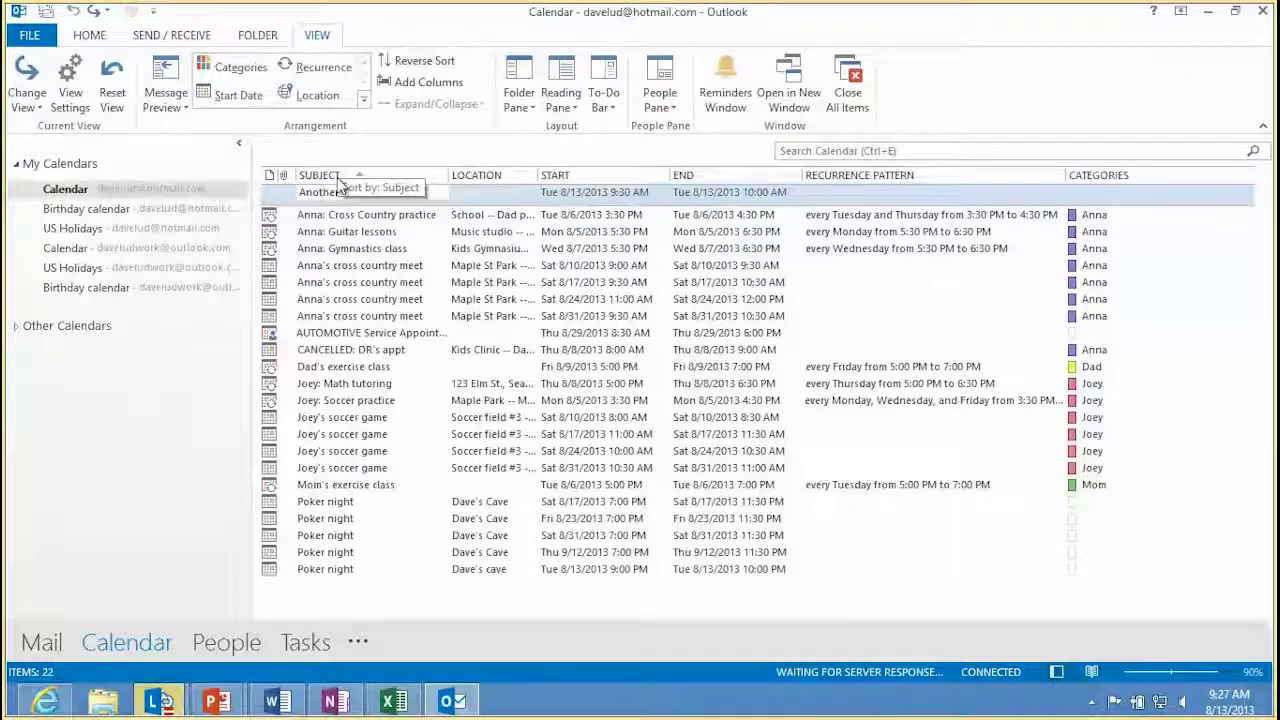
text( poker night)
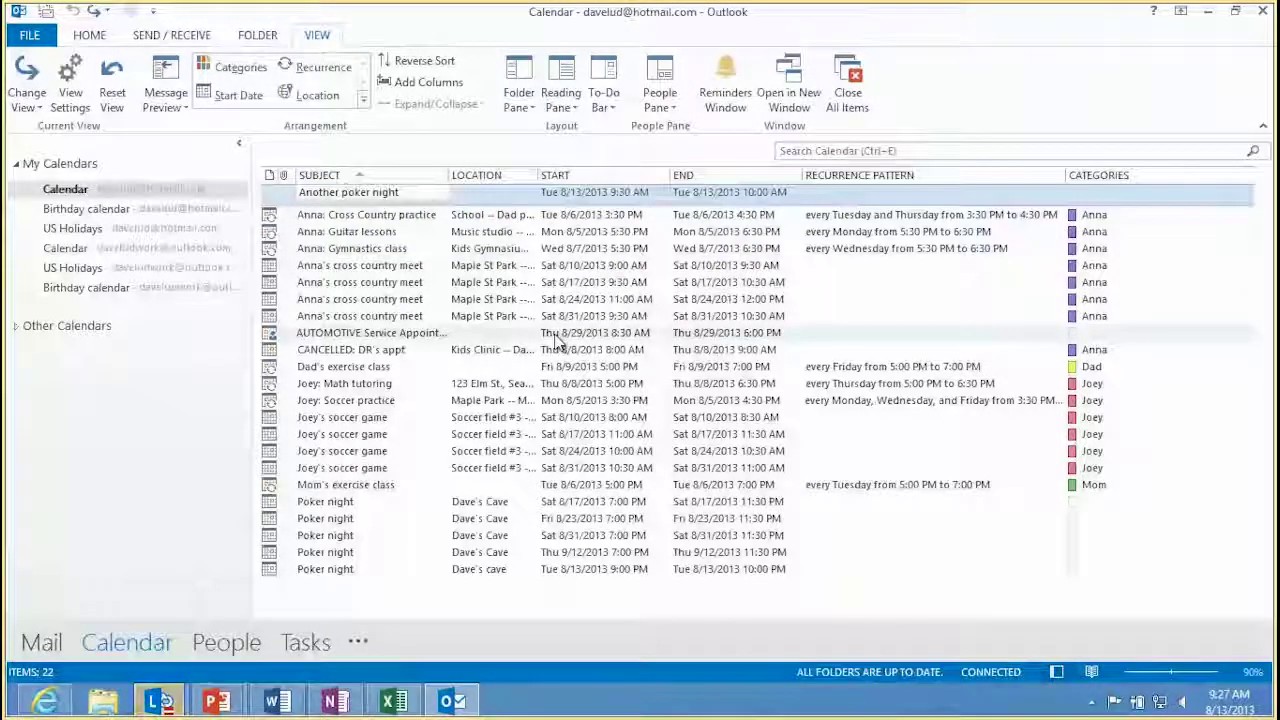
key(Return)
text(Ano)
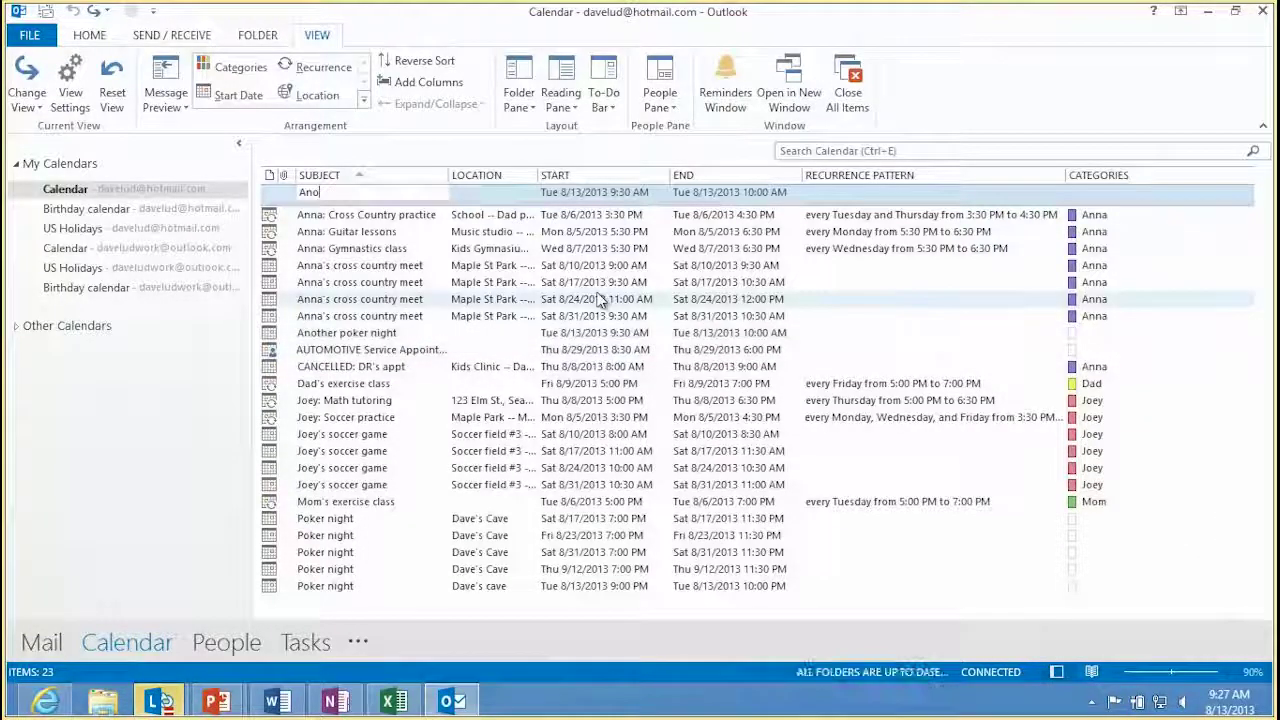
text(ther poker night)
key(Return)
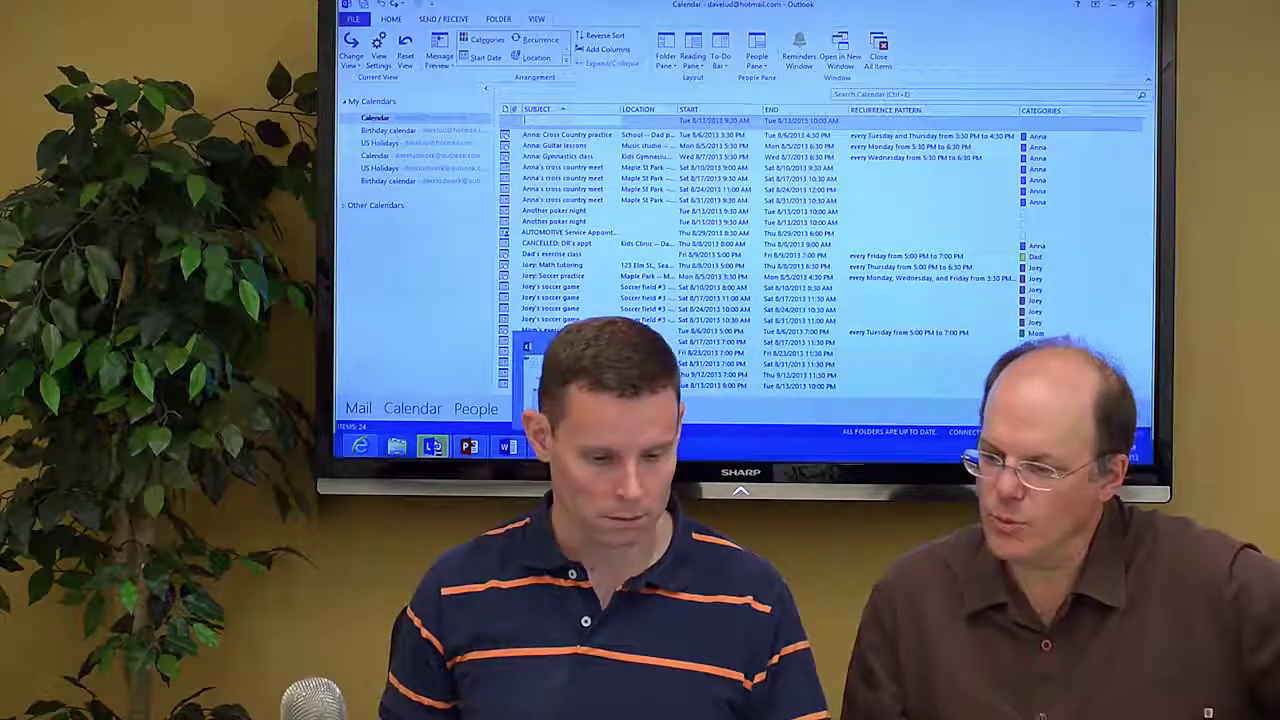
click(545, 446)
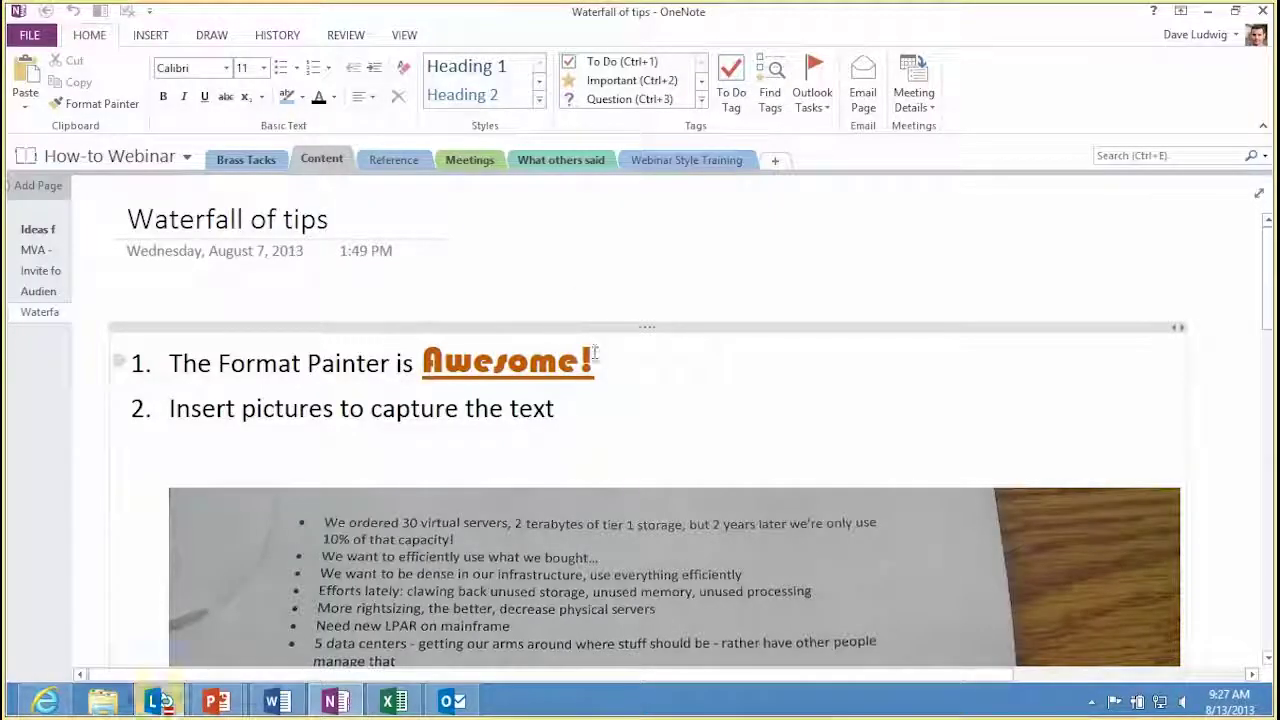
Copy the styling of 'Awesome!' onto the words 'Format Painter' with Format Painter.
drag(594, 356, 446, 364)
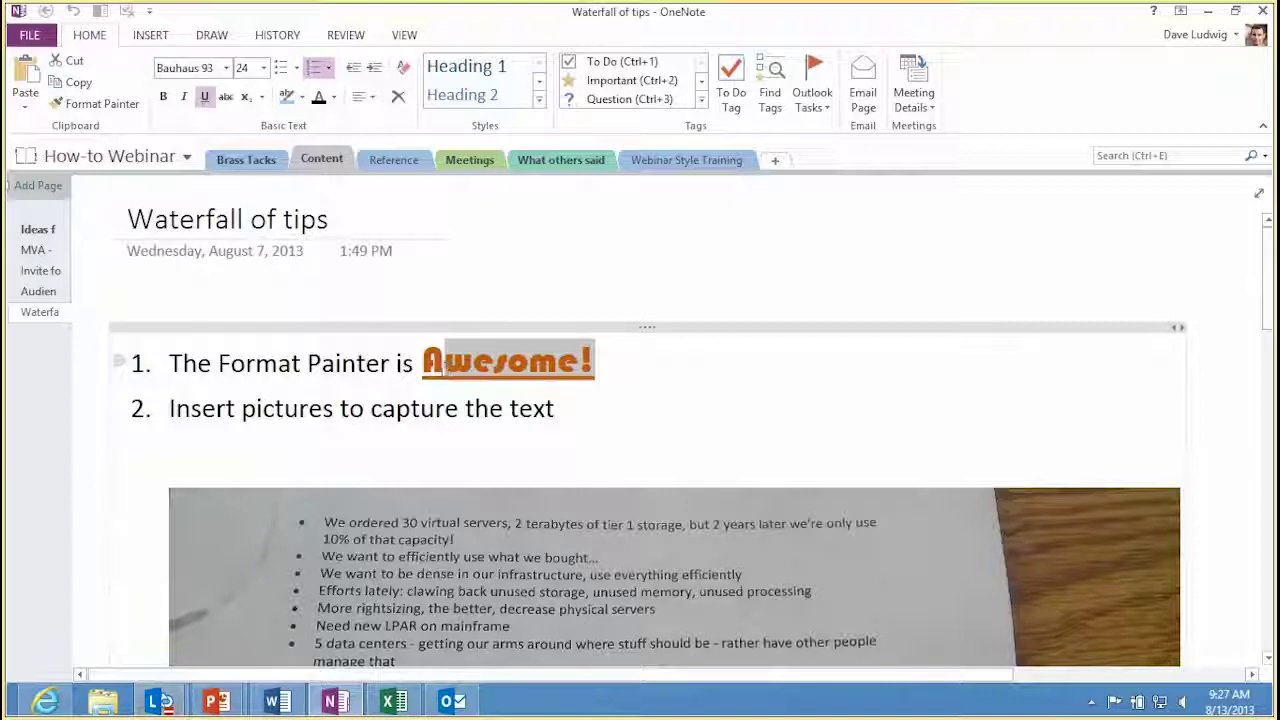
drag(437, 366, 422, 368)
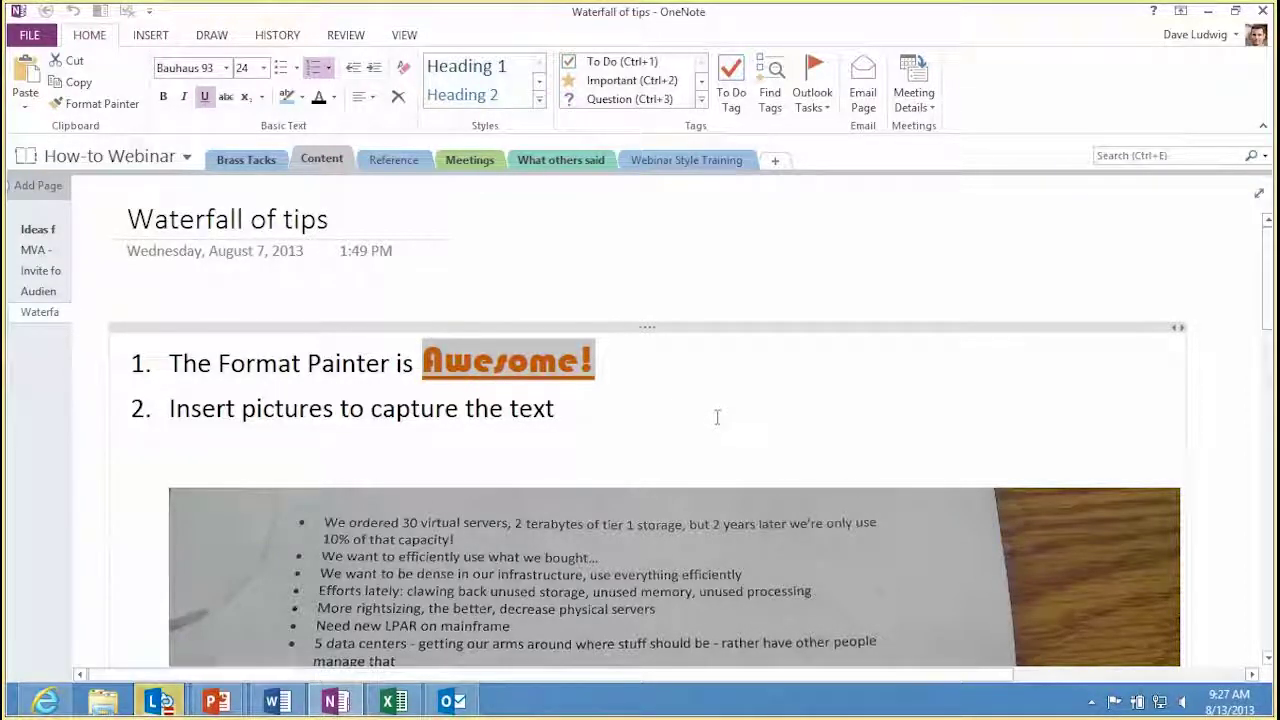
click(115, 113)
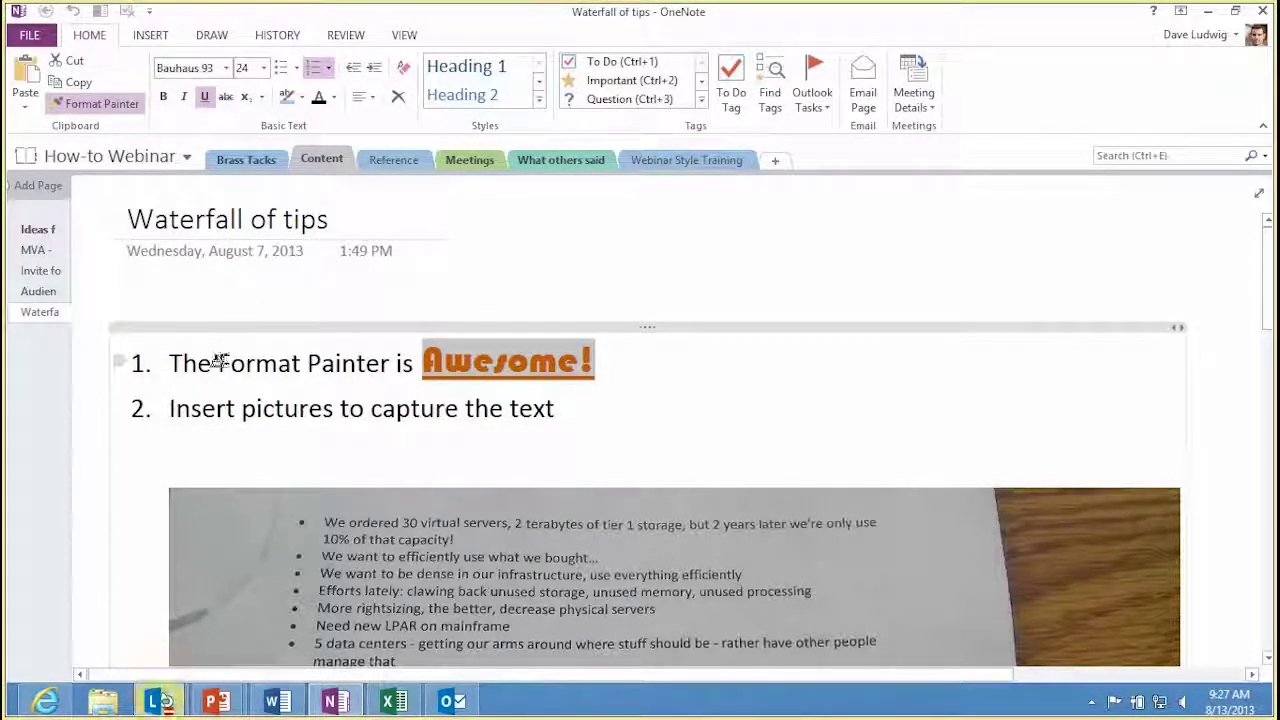
drag(212, 364, 368, 358)
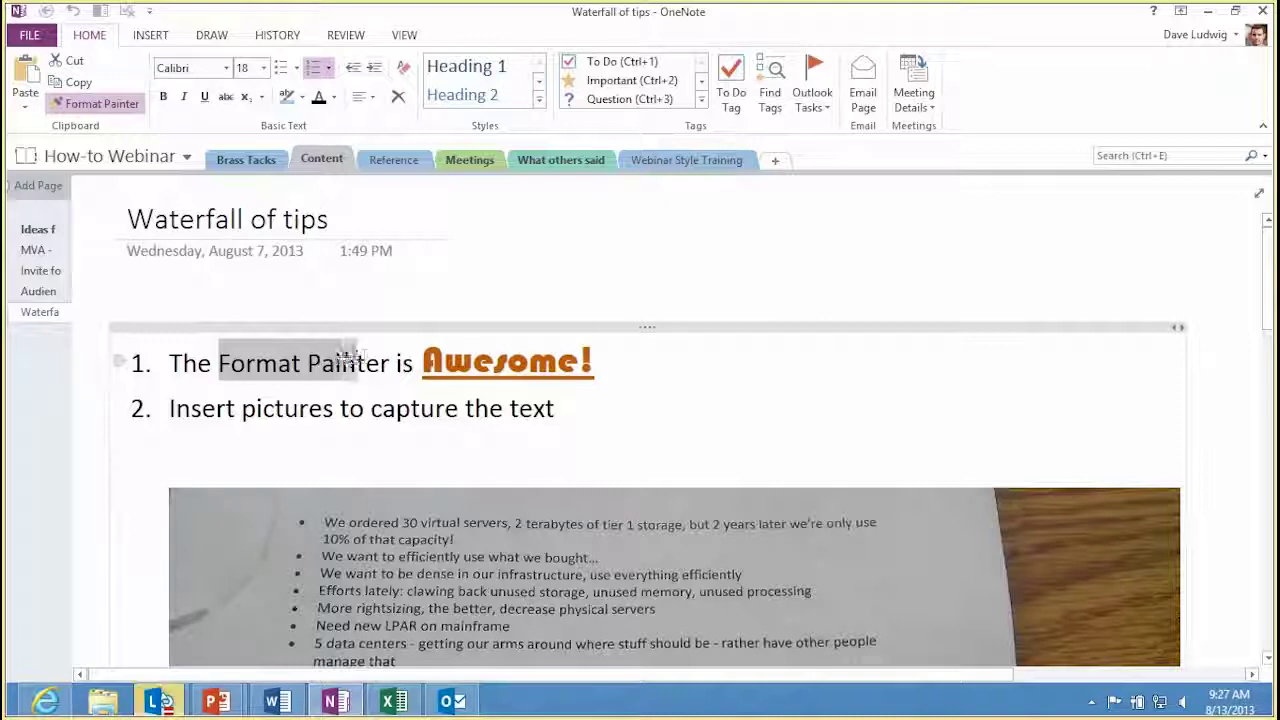
drag(368, 357, 388, 360)
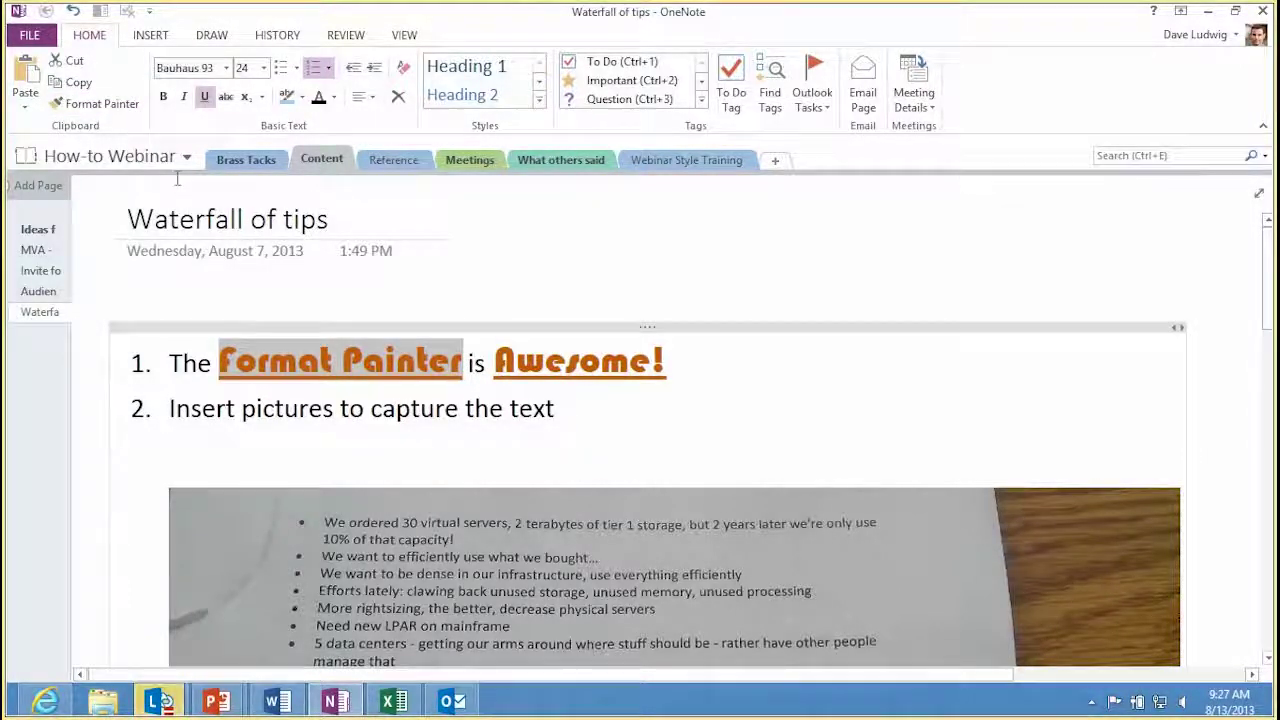
Paint the orange Bauhaus 93 styling onto 'Insert', 'pictures to' and 'the text' in tip 2.
click(100, 103)
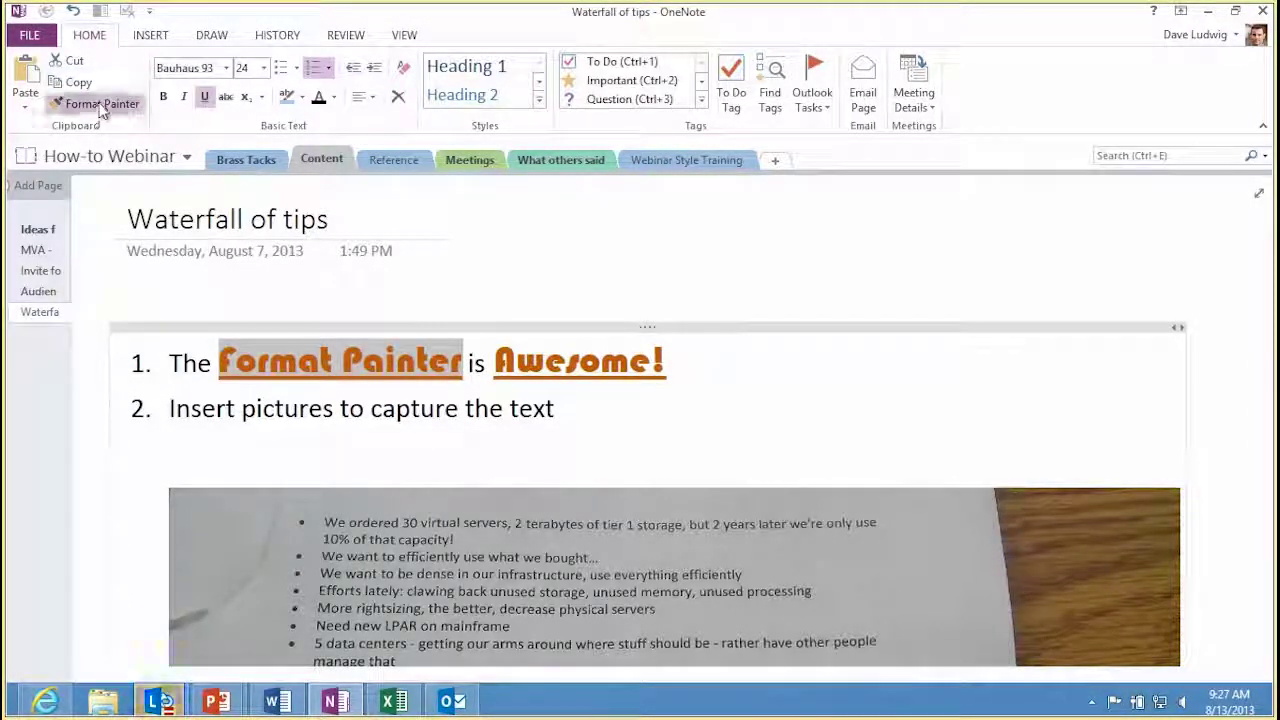
click(206, 408)
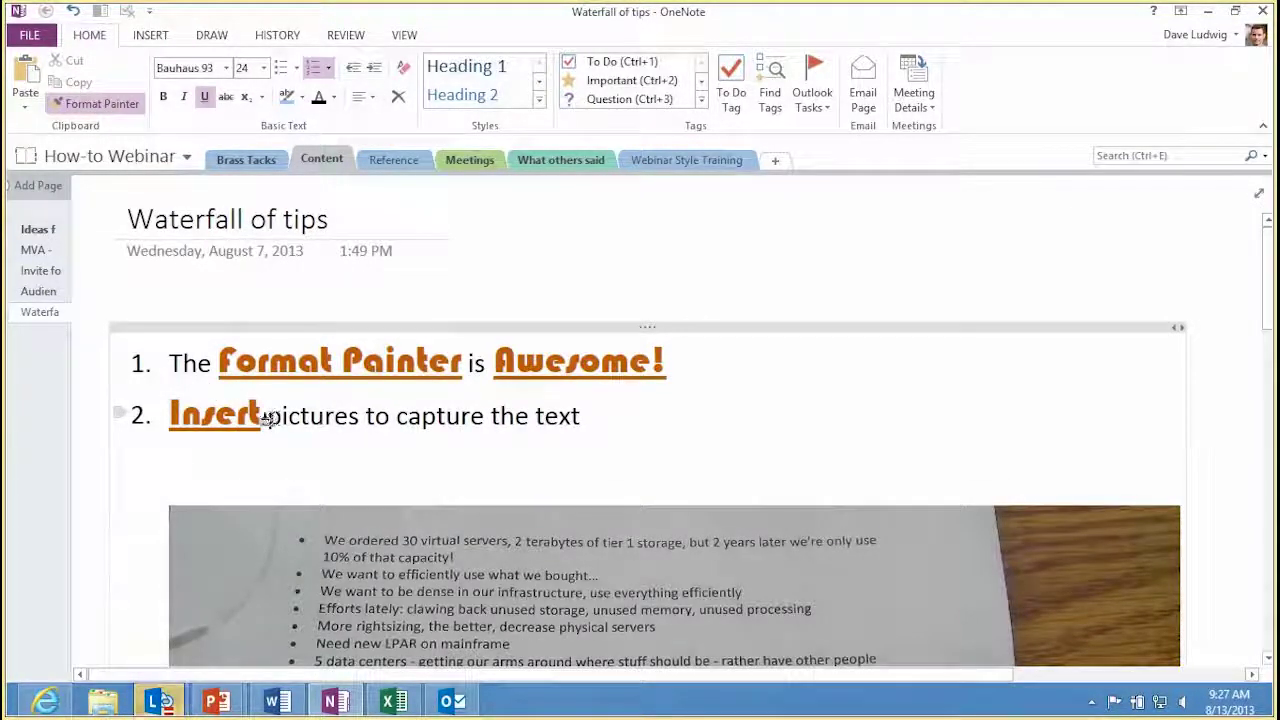
drag(268, 418, 392, 414)
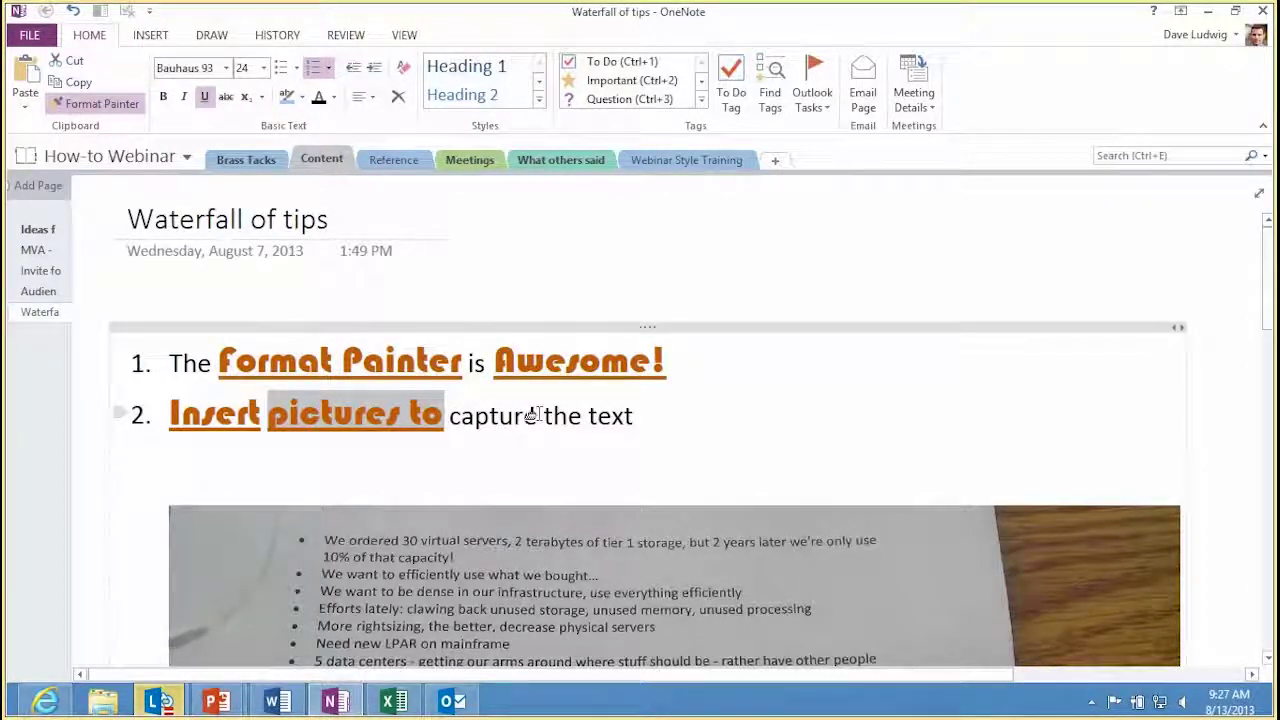
drag(543, 415, 630, 410)
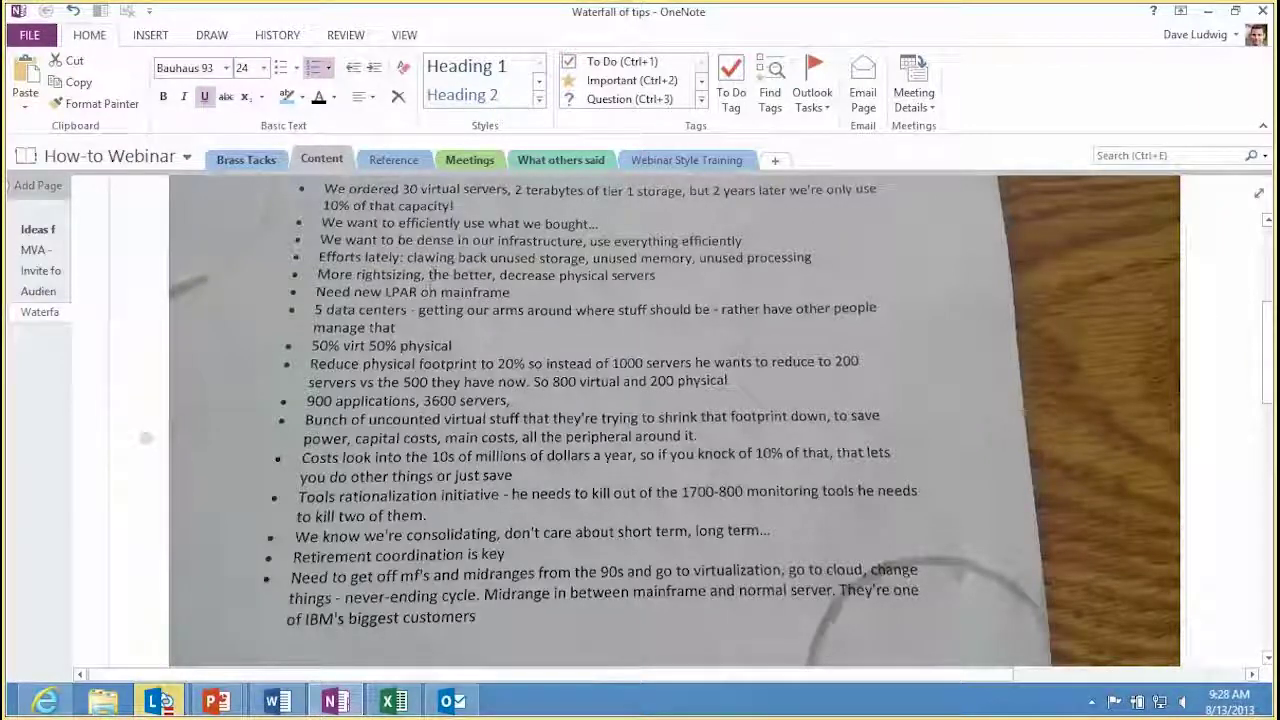
Copy the text recognised in the notes photo and paste it below the photo.
right_click(428, 292)
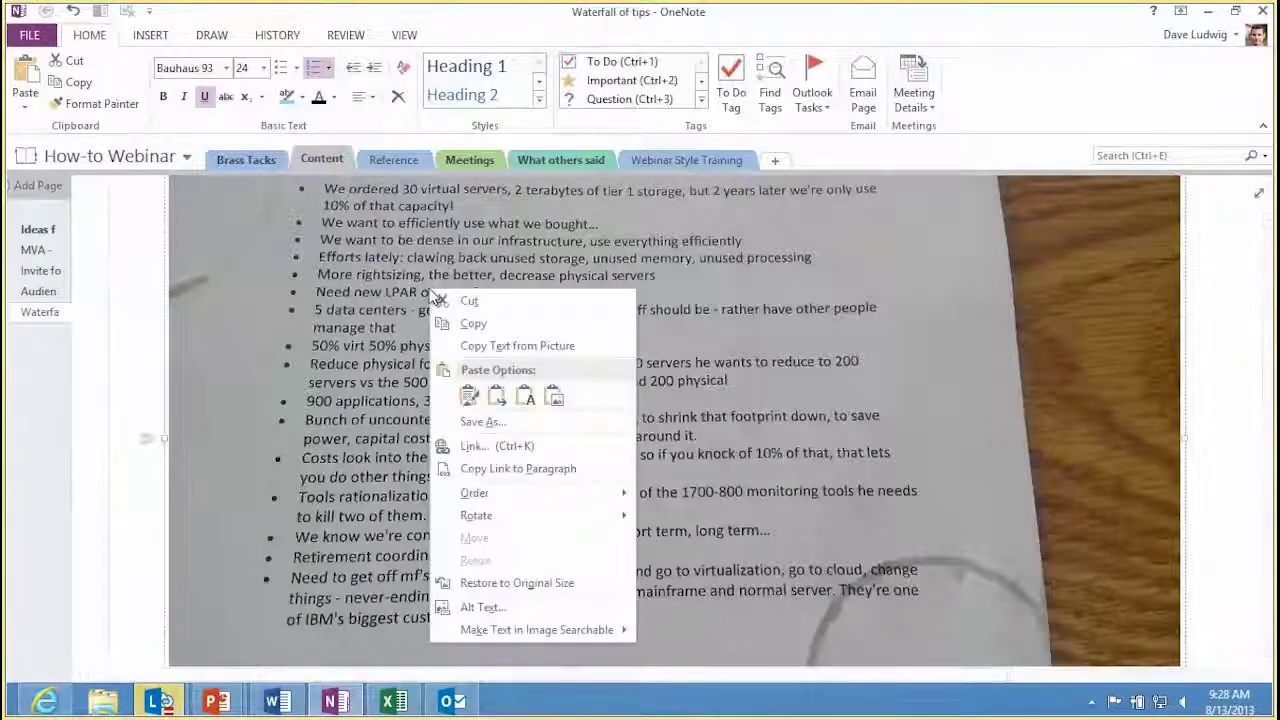
click(492, 346)
scroll(226, 408, down, 3)
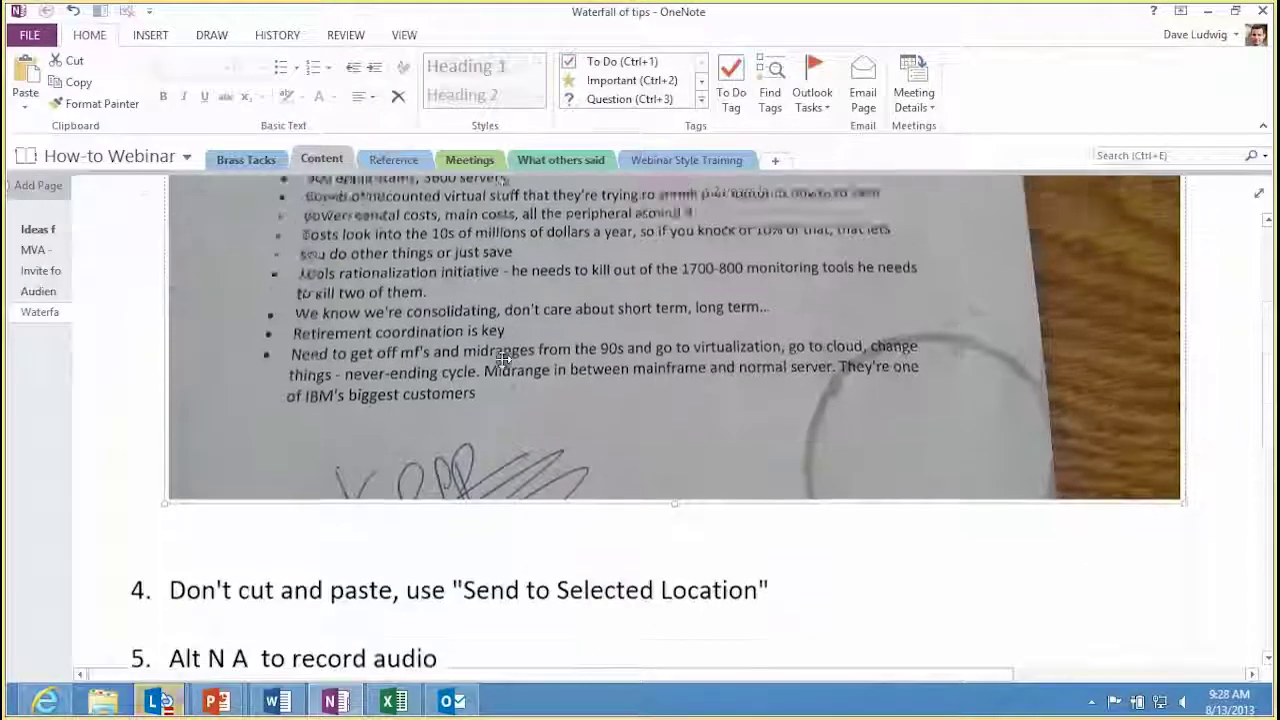
scroll(226, 408, down, 2)
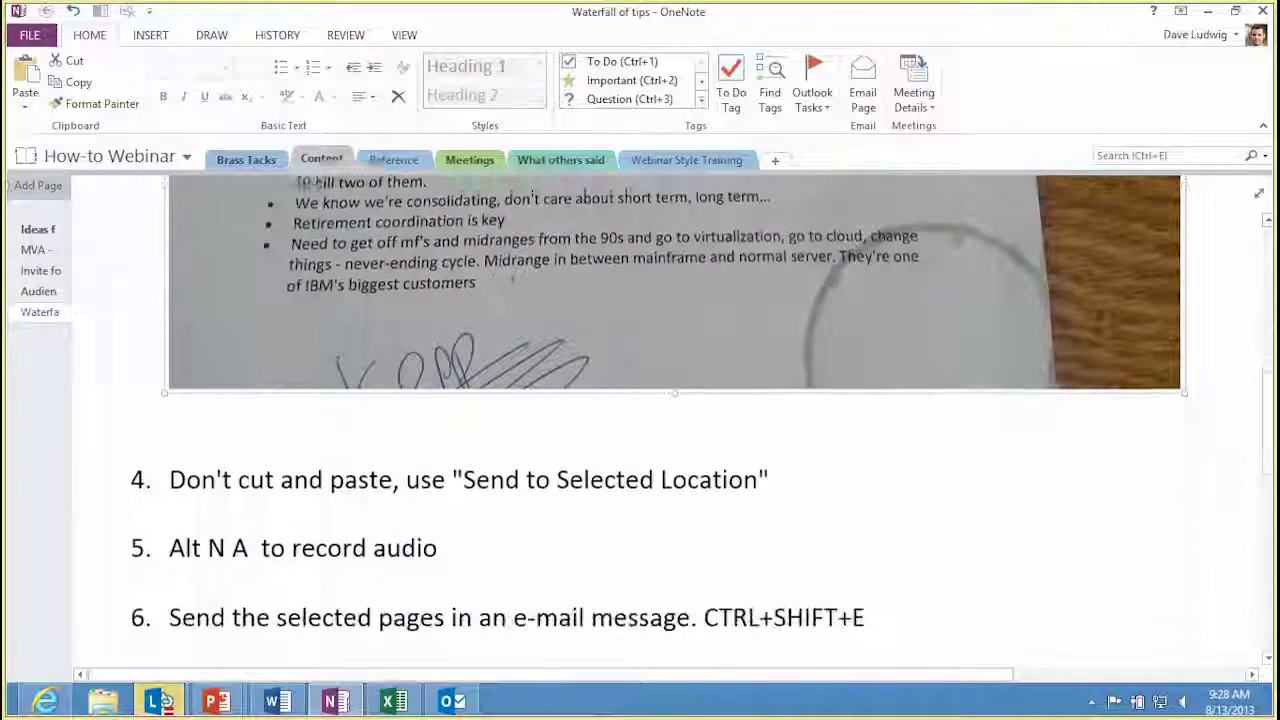
right_click(204, 414)
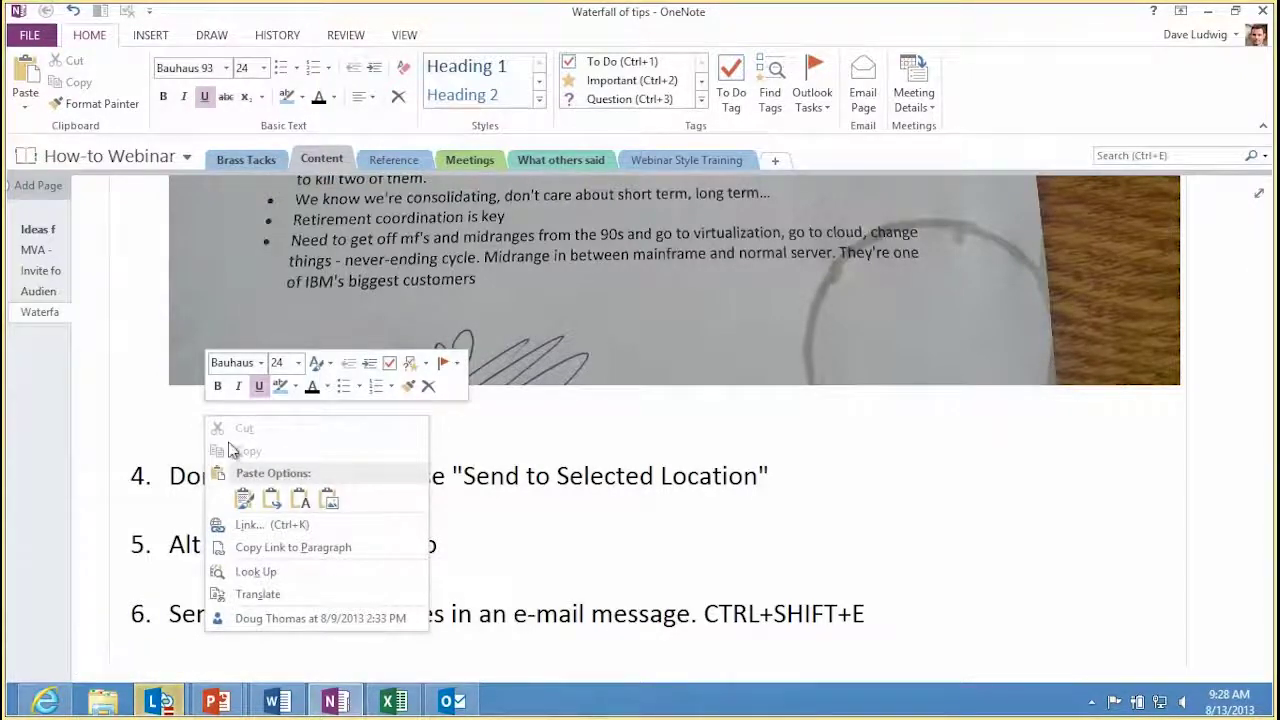
click(194, 416)
key(ctrl+v)
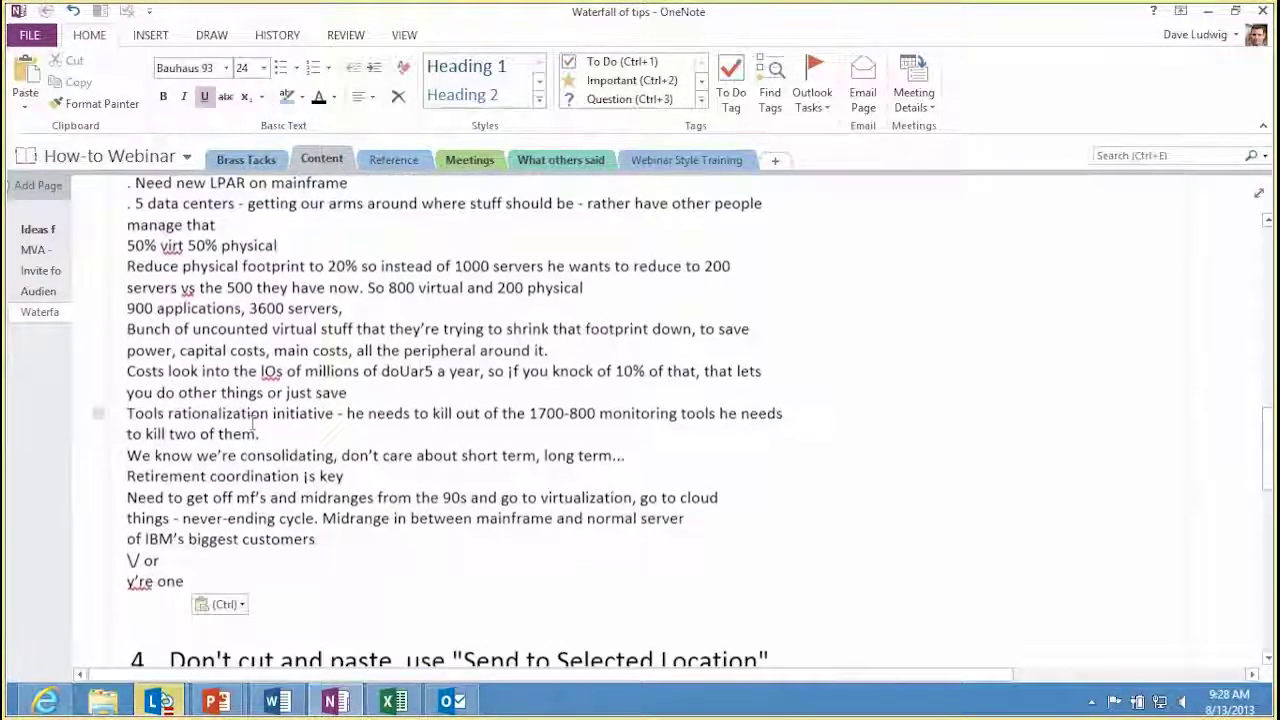
scroll(425, 419, up, 3)
scroll(425, 419, up, 2)
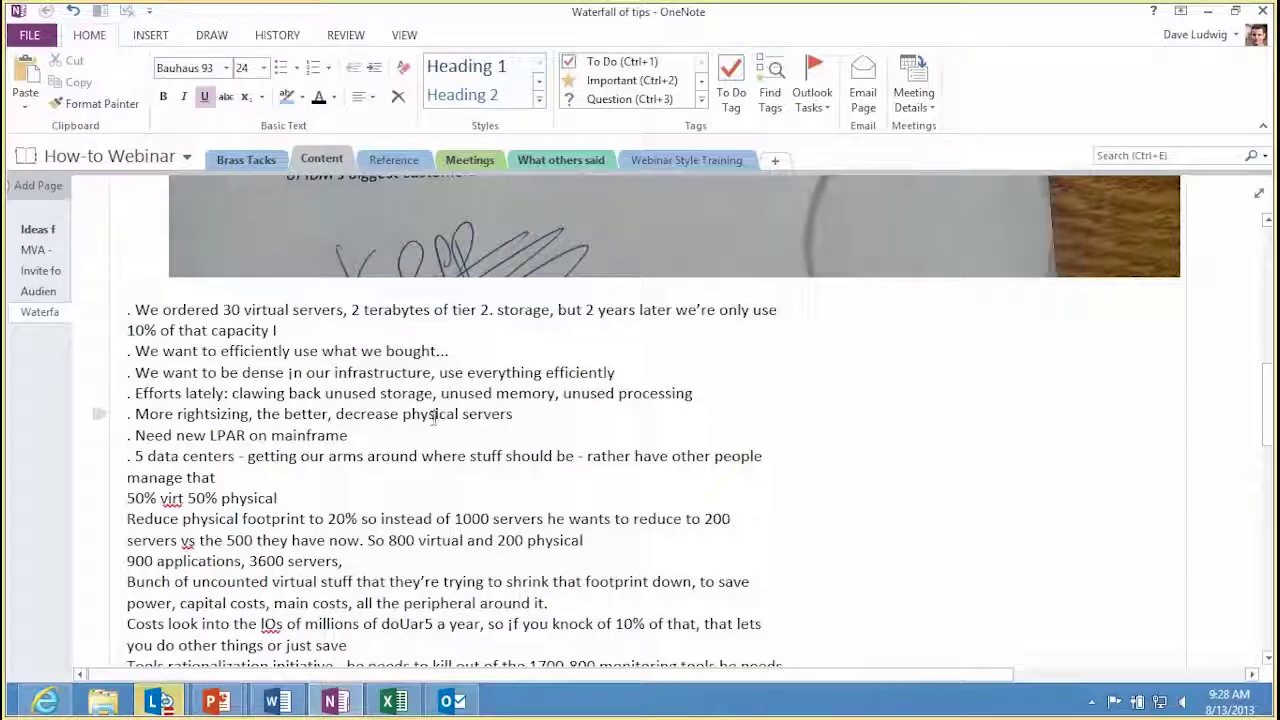
Cut and re-paste the recognised notes text, then scroll down the page.
key(ctrl+x)
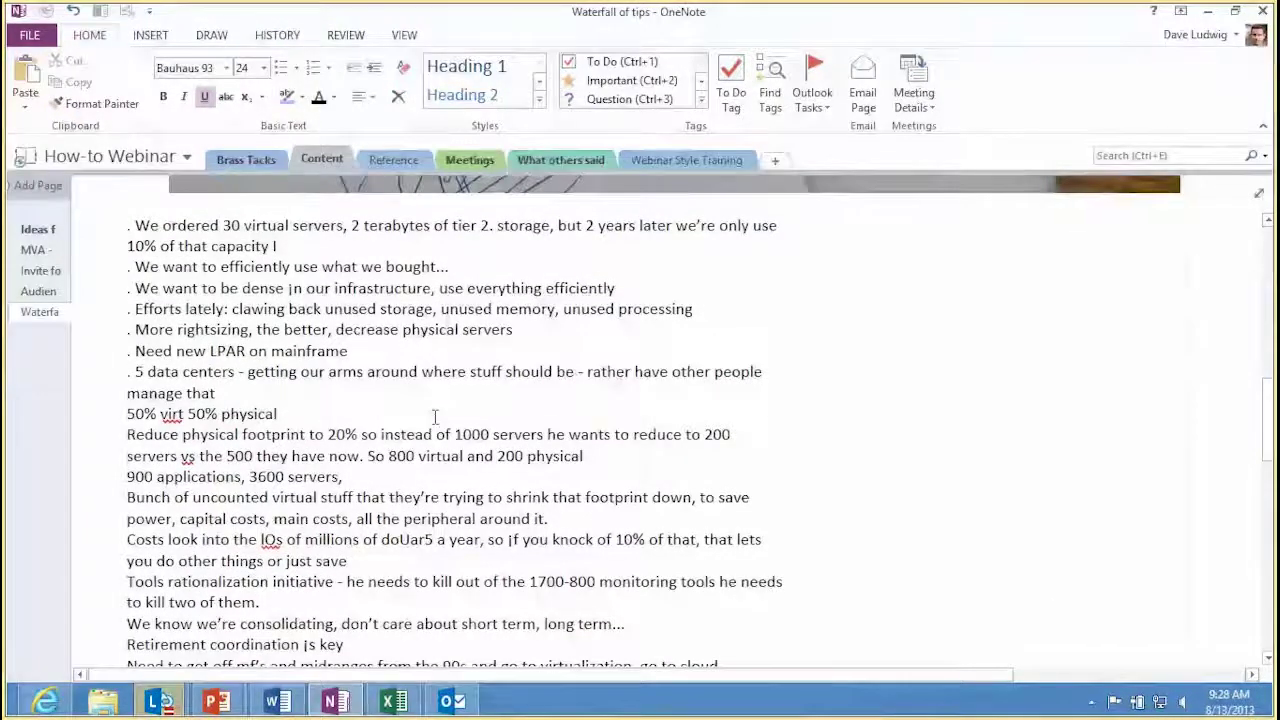
key(ctrl+v)
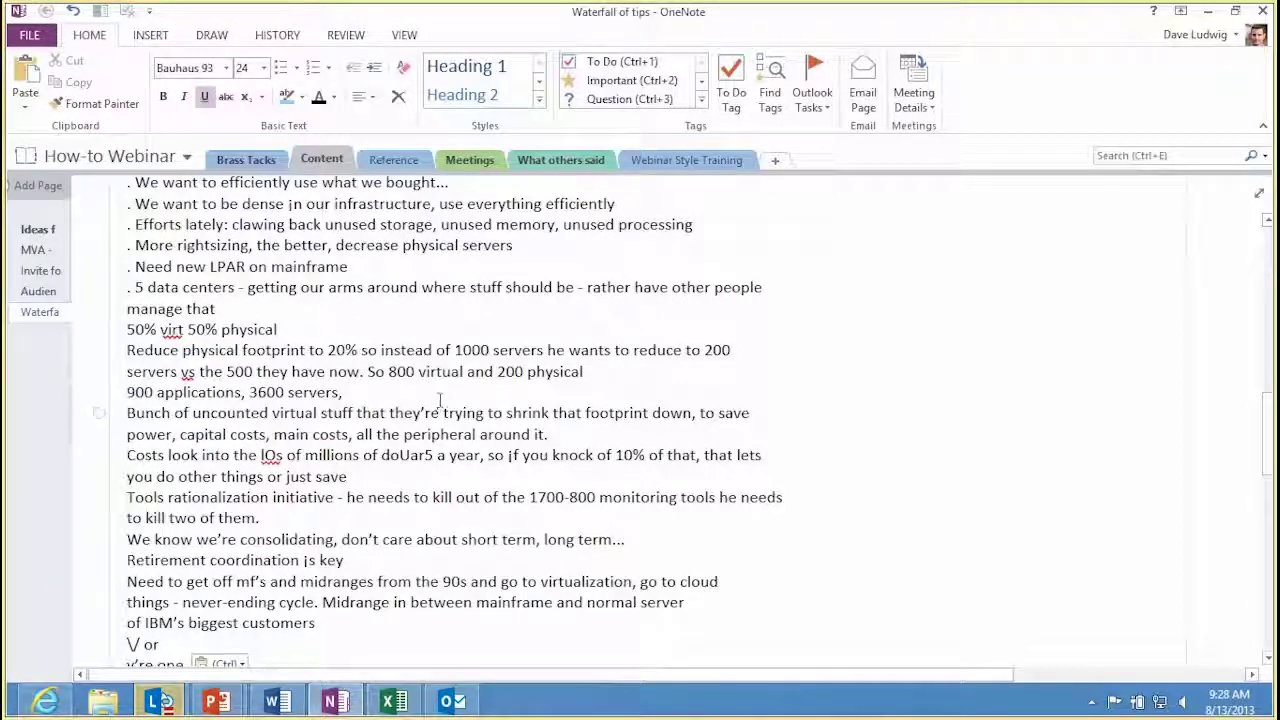
scroll(439, 400, down, 1)
scroll(440, 399, down, 1)
scroll(442, 397, down, 3)
scroll(446, 395, down, 2)
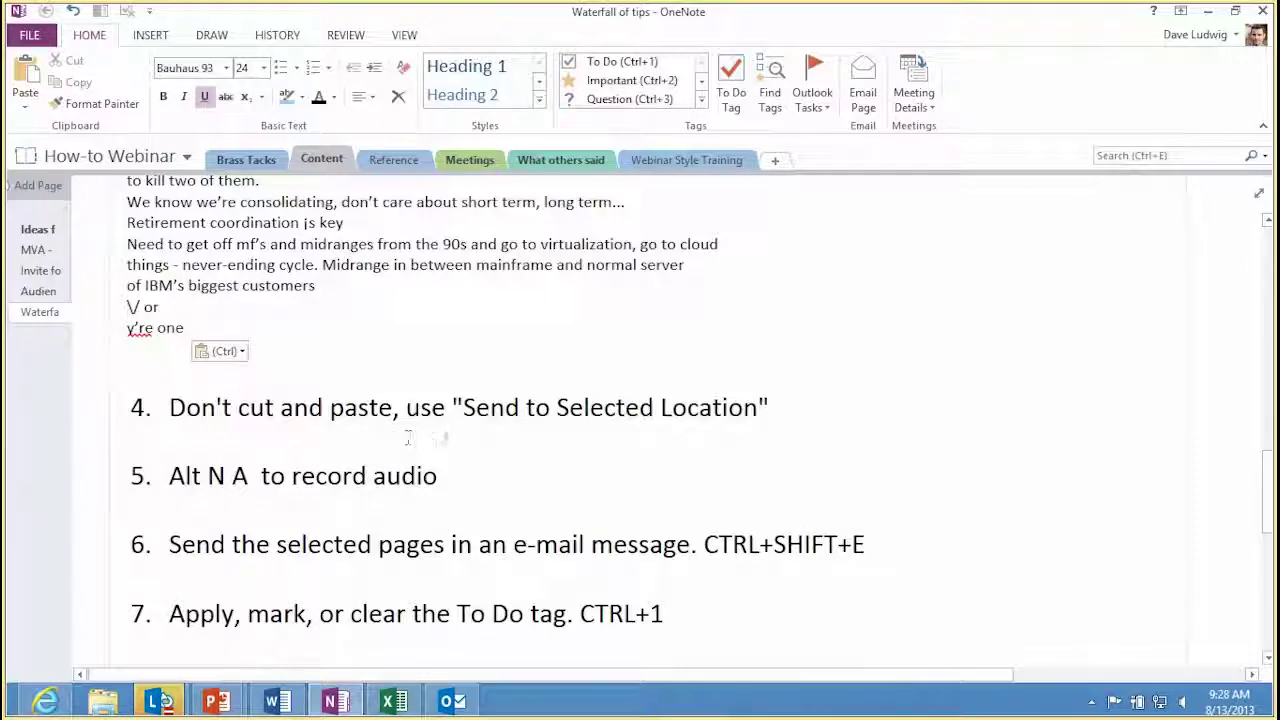
Screen-clip the Office 365 Home Premium pricing panel and send it to 'Waterfall of tips'.
click(45, 701)
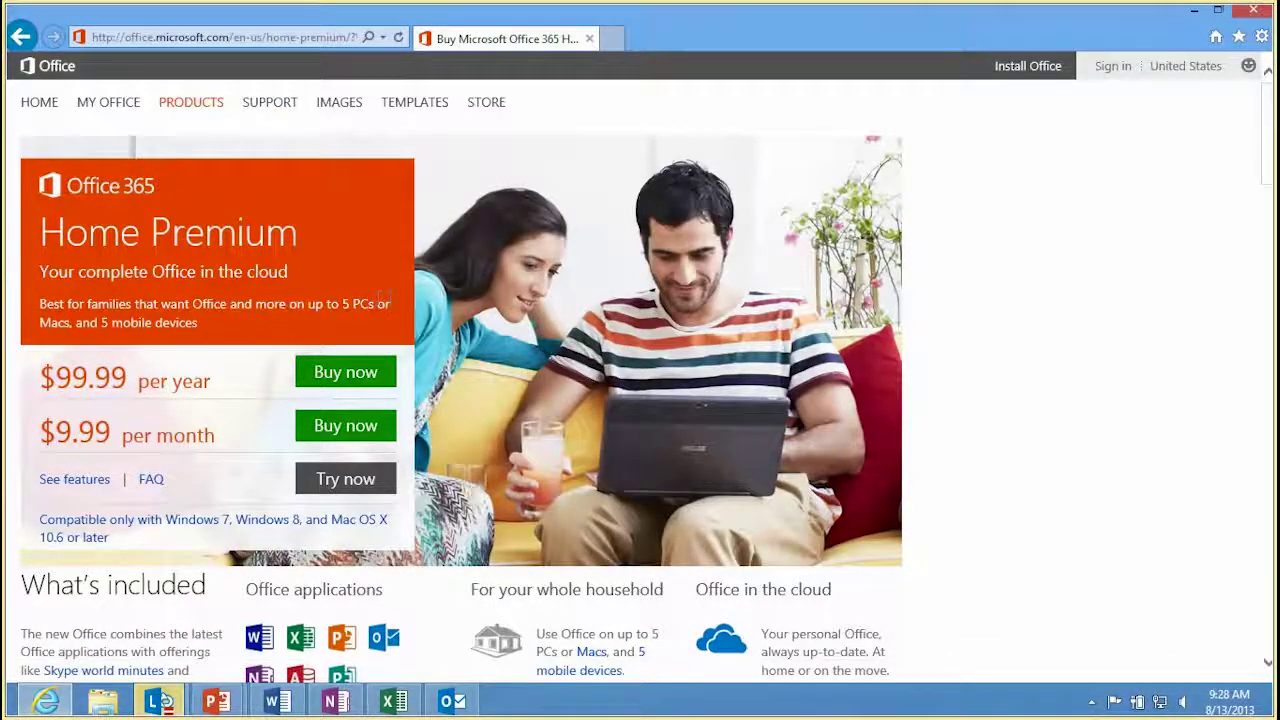
key(super+s)
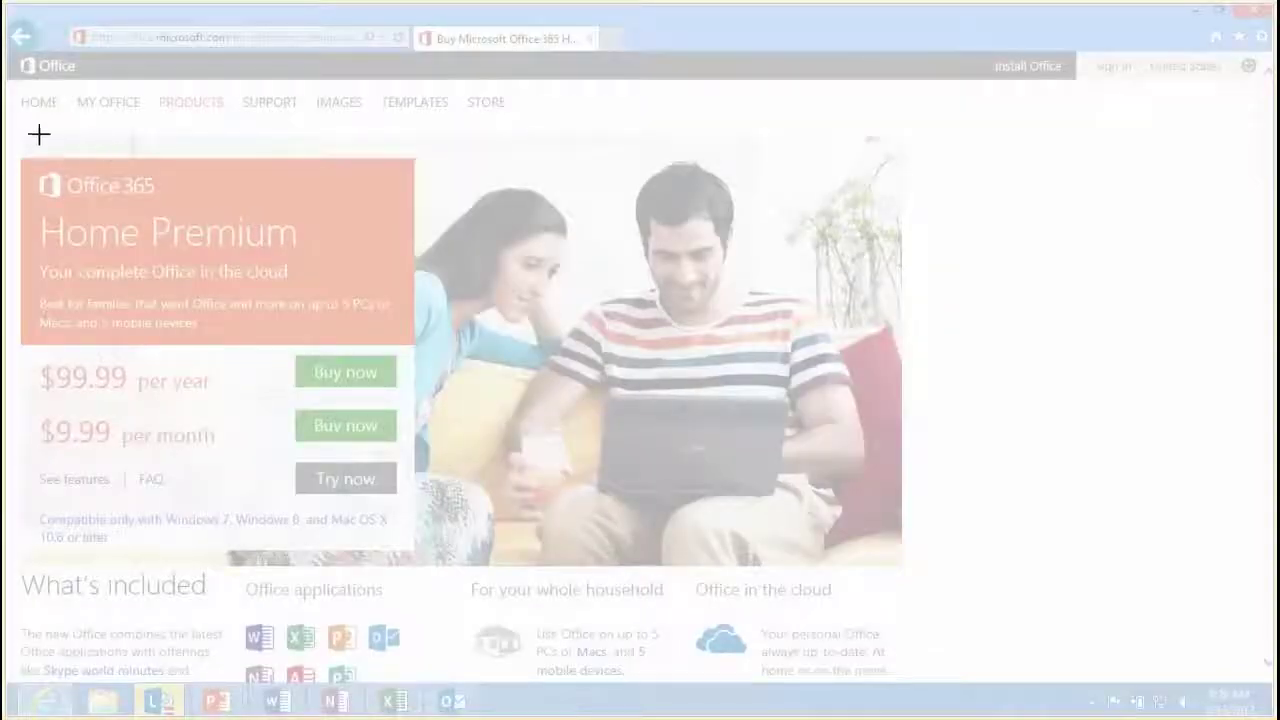
mouse_move(12, 131)
mouse_down()
mouse_move(178, 420)
mouse_move(912, 570)
mouse_up()
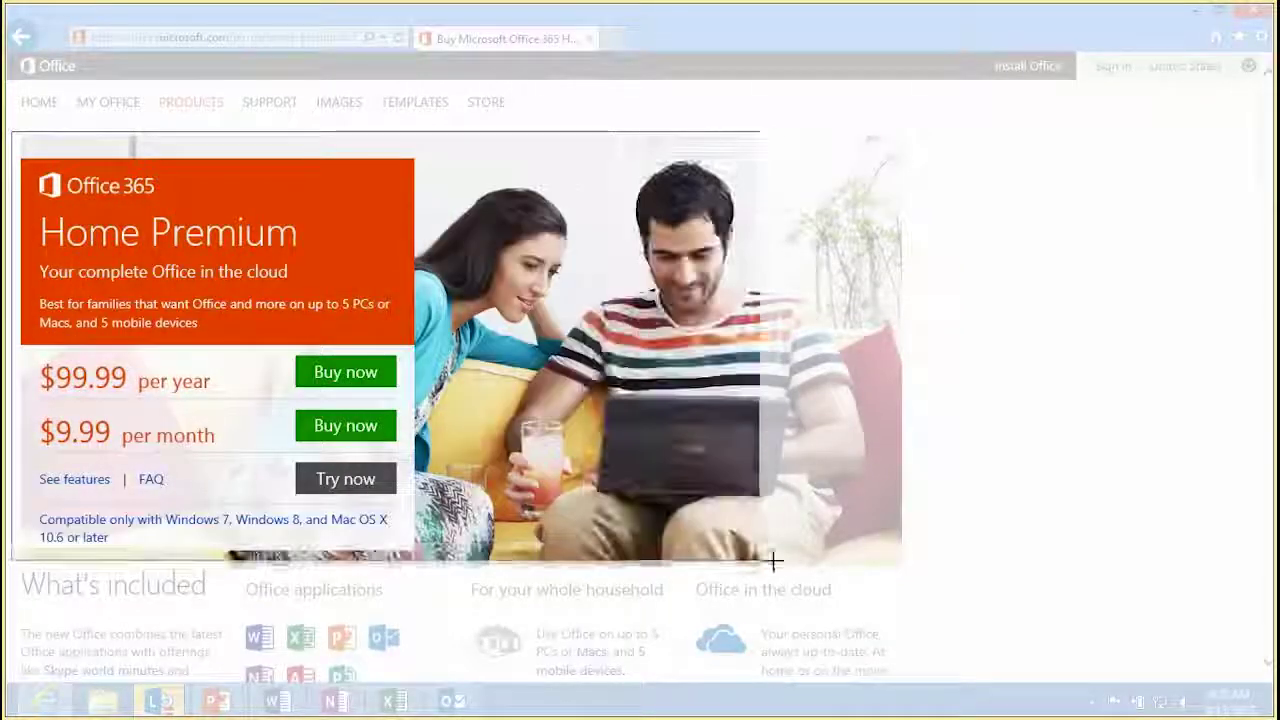
drag(912, 570, 913, 569)
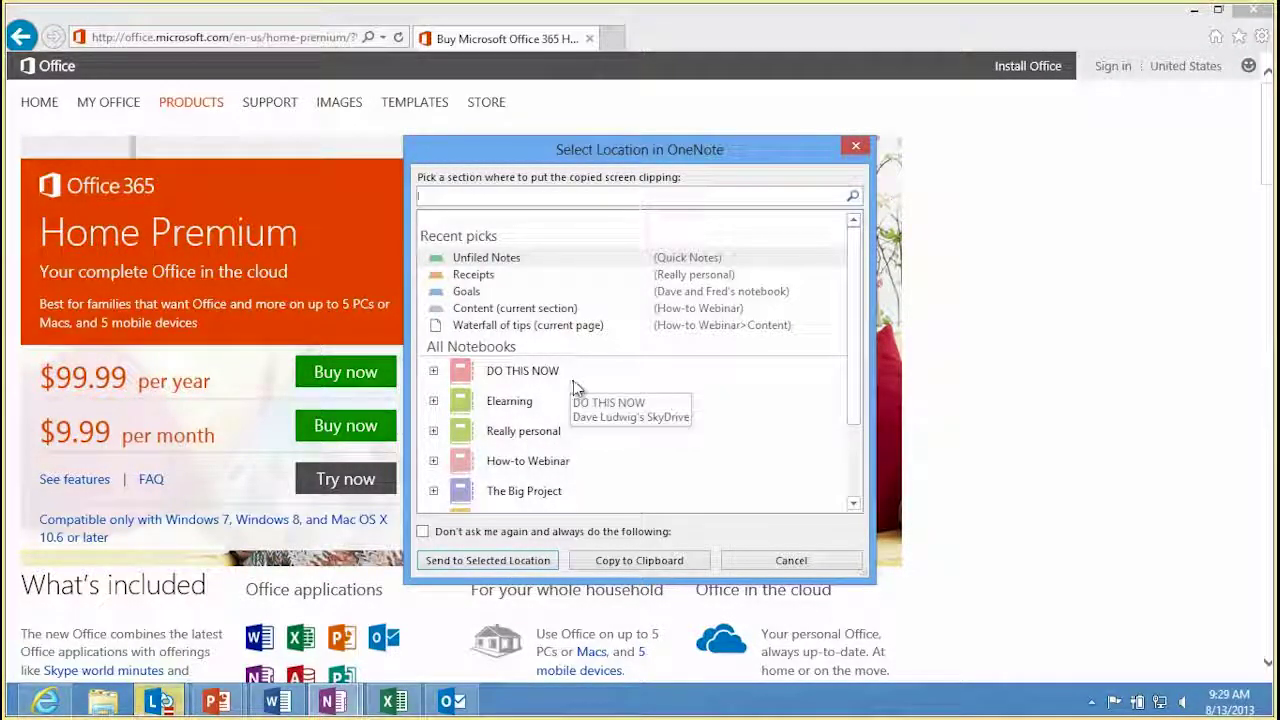
click(520, 330)
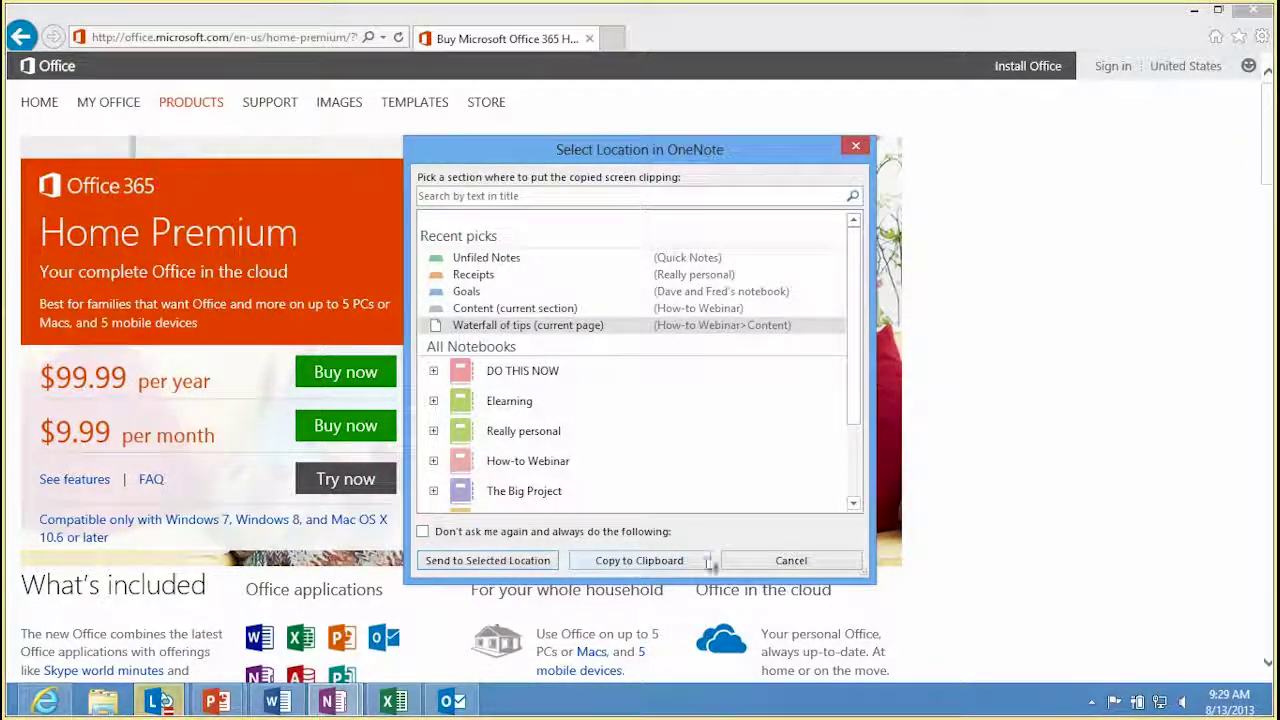
click(527, 563)
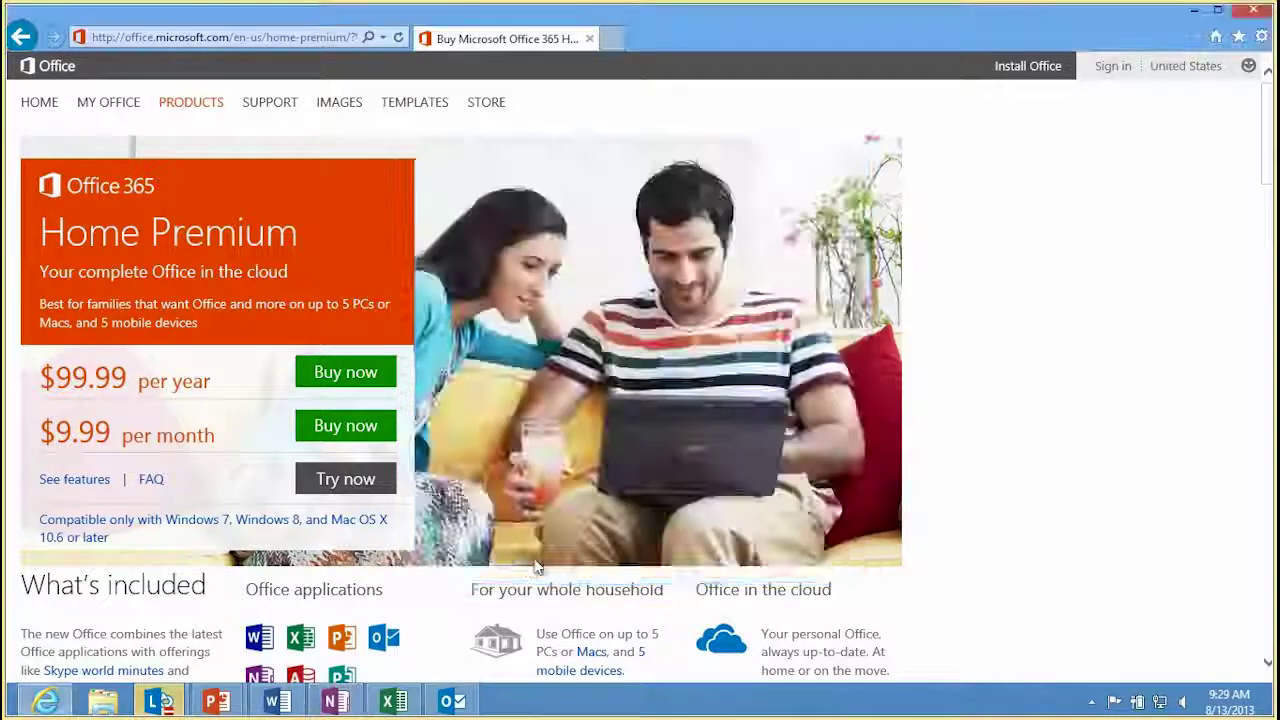
Return to OneNote and scroll down to view the pasted web clipping.
click(334, 703)
scroll(503, 573, down, 3)
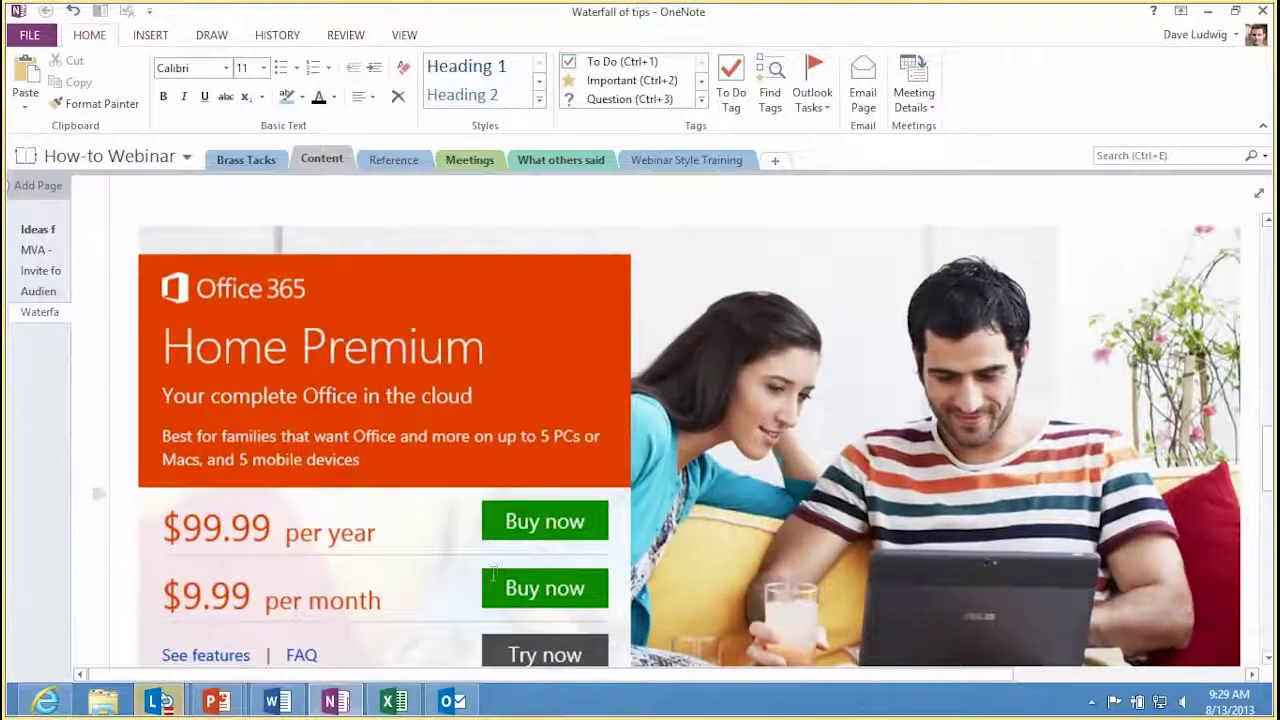
scroll(503, 573, down, 3)
scroll(503, 573, down, 1)
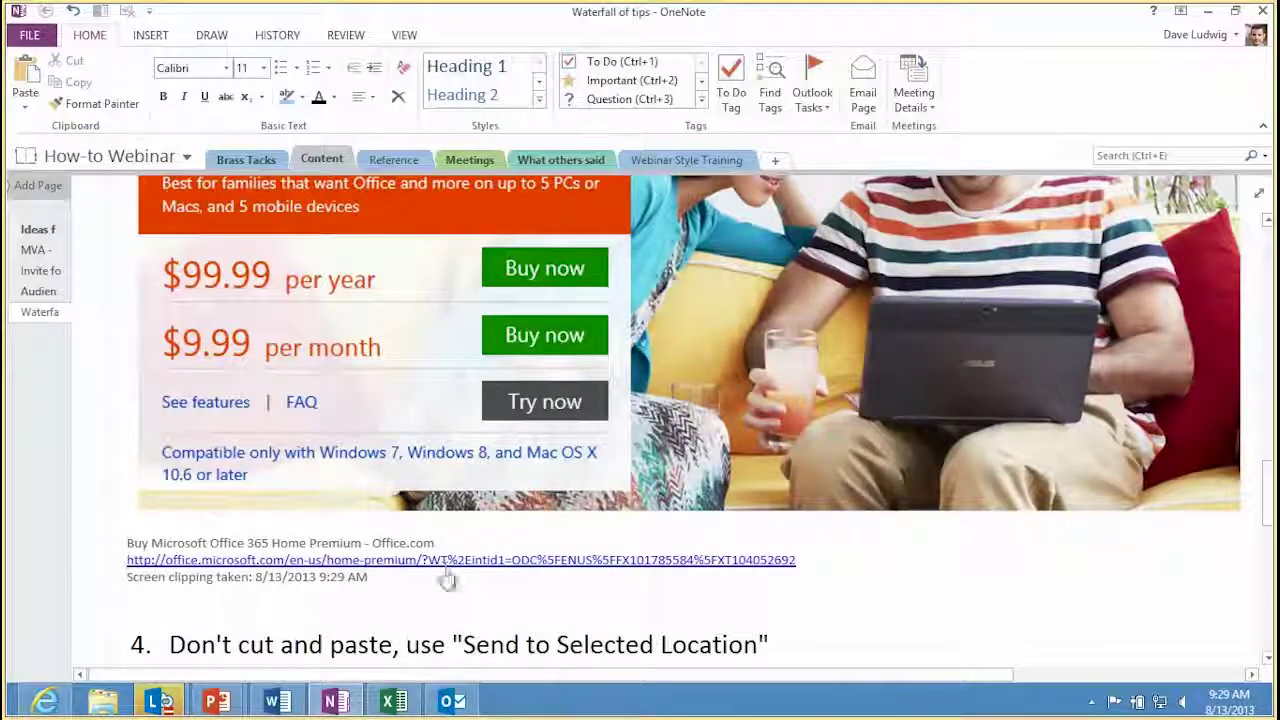
scroll(447, 580, down, 3)
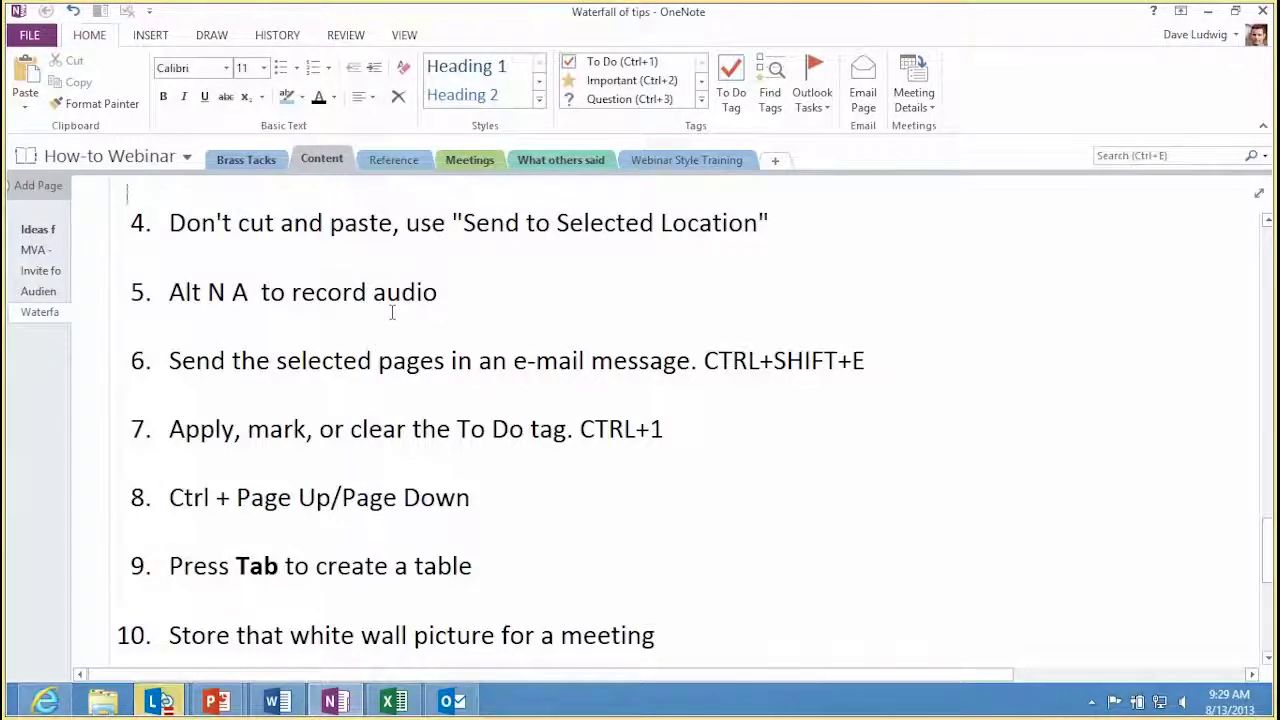
Record a few seconds of audio onto the page using Alt, N, A, then stop it.
key(alt)
key(n)
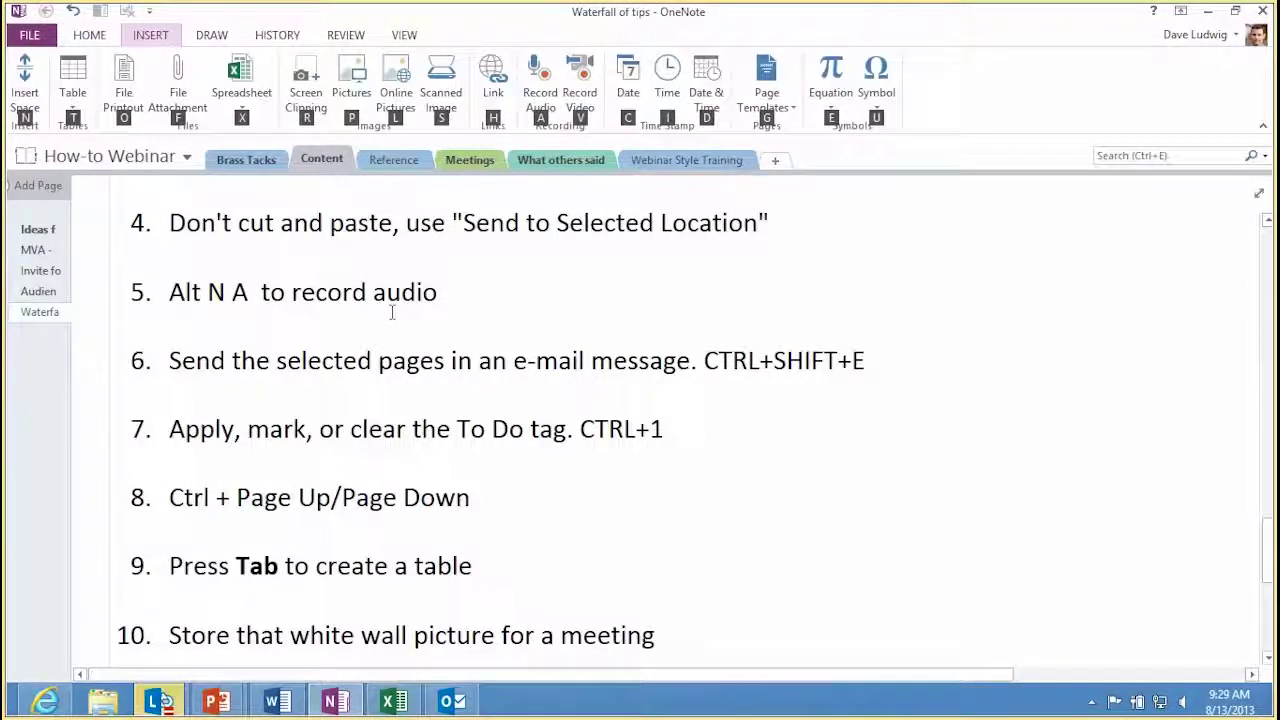
key(a)
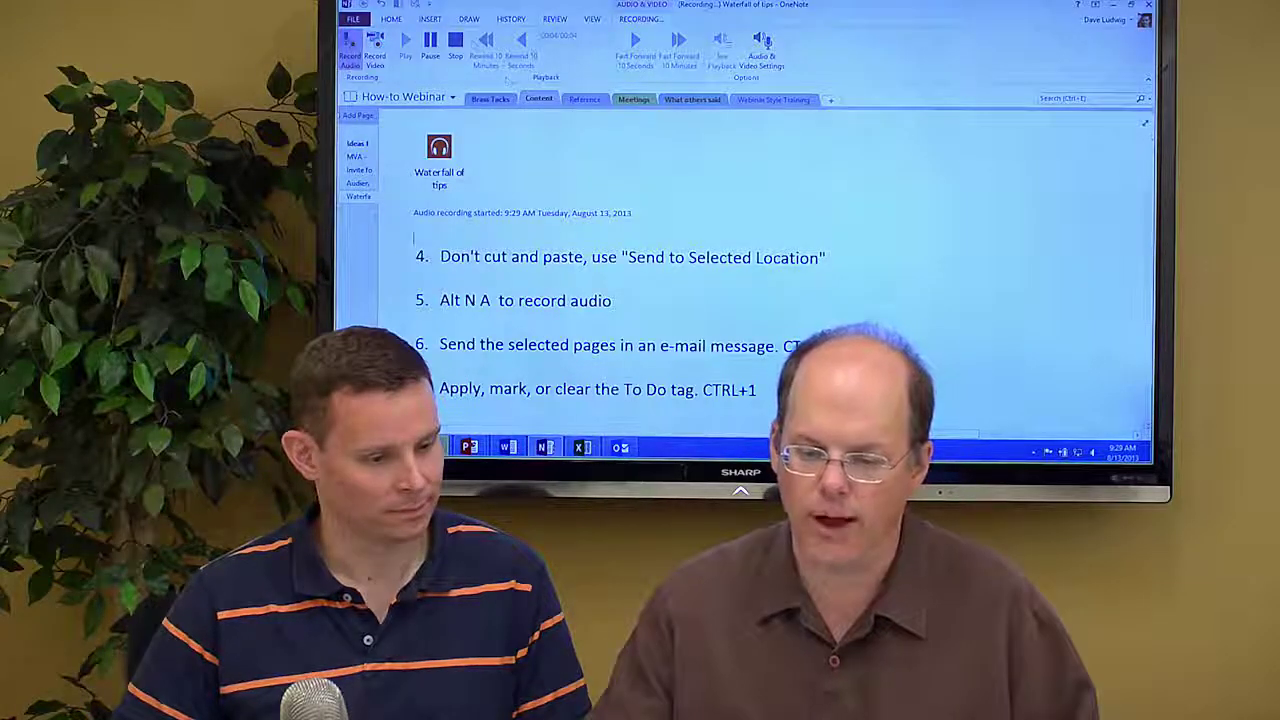
click(458, 44)
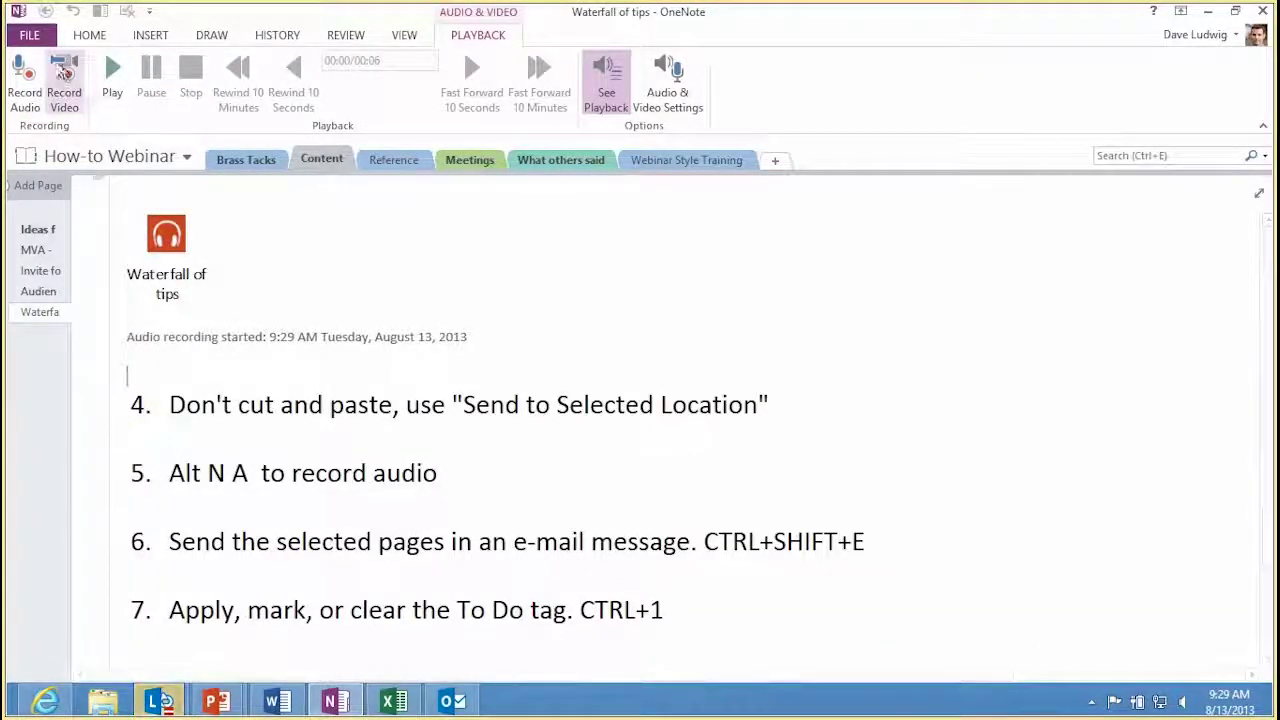
click(32, 37)
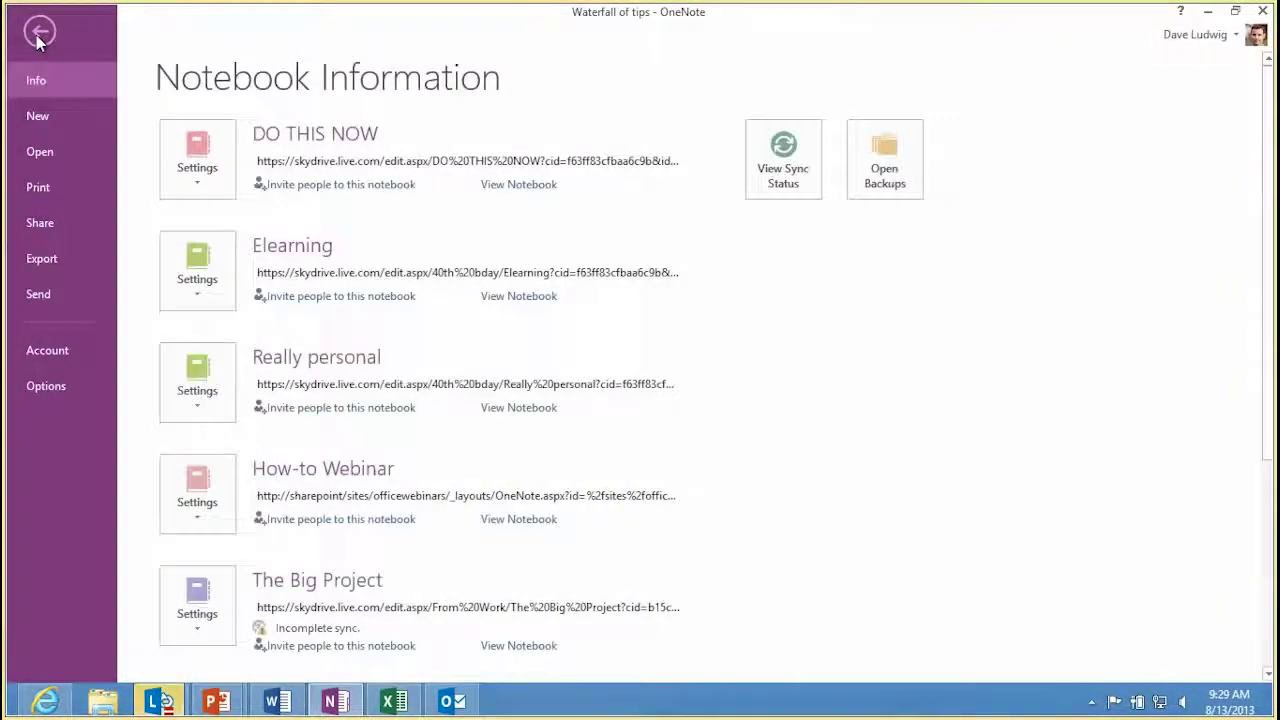
Email the page via File > Send > Email Page and scroll the draft with its WMA attachment.
click(72, 288)
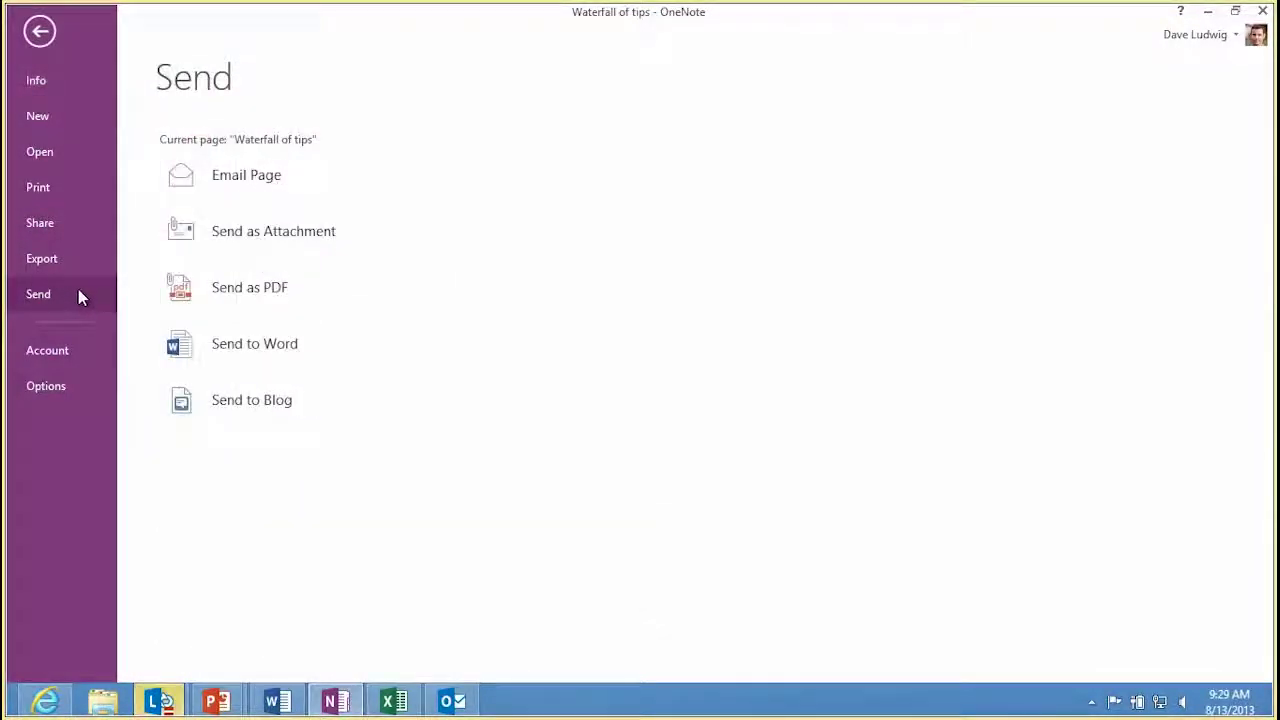
click(212, 195)
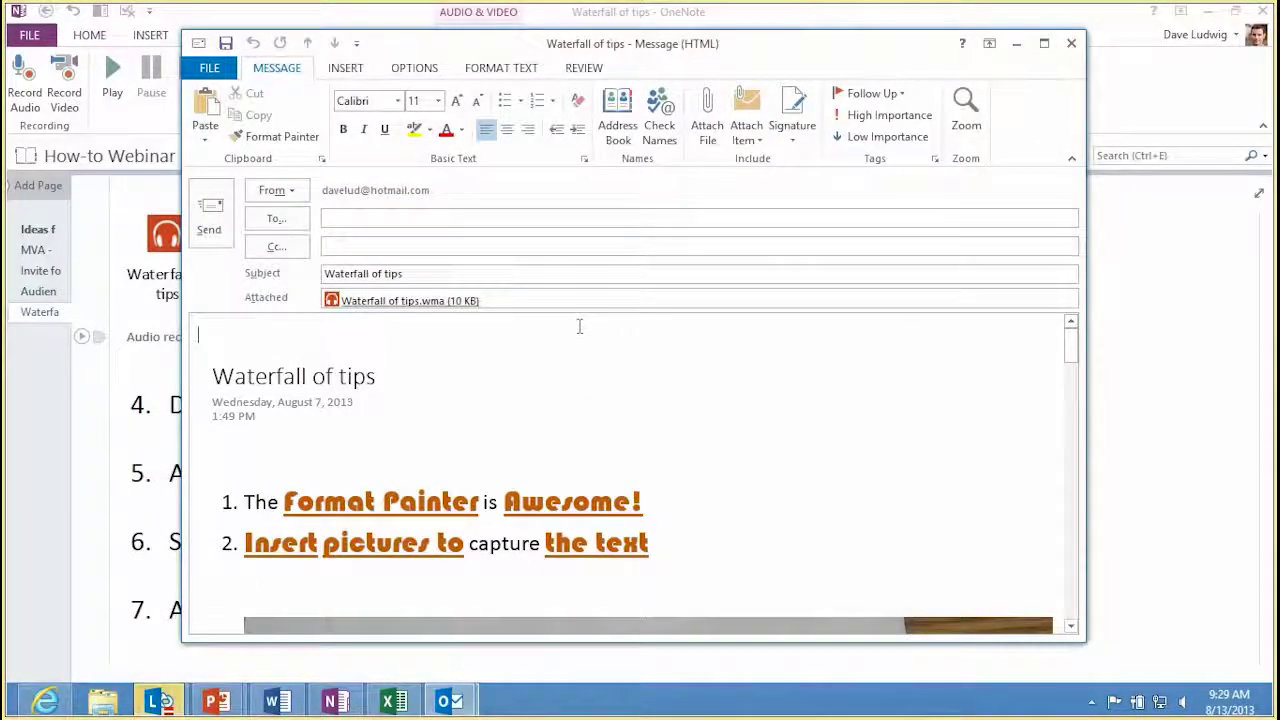
scroll(580, 326, down, 2)
scroll(600, 338, down, 2)
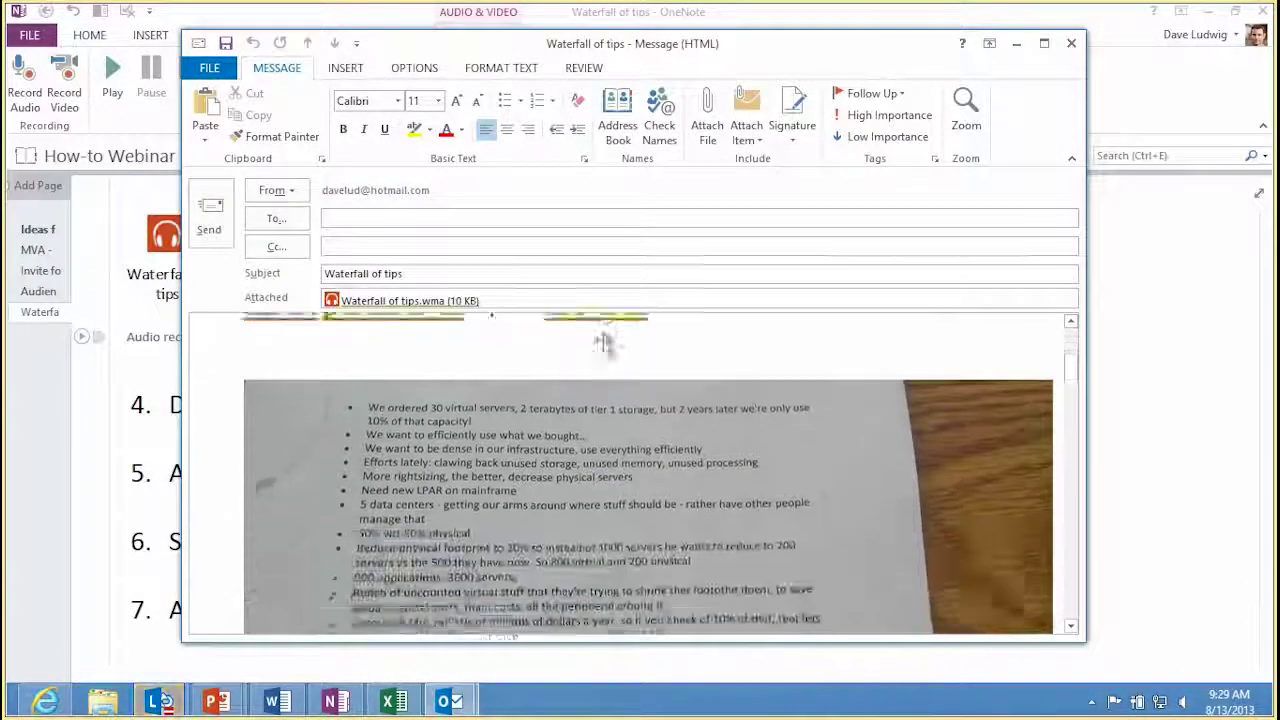
scroll(606, 343, down, 1)
scroll(607, 340, down, 1)
scroll(607, 340, up, 3)
scroll(606, 340, up, 2)
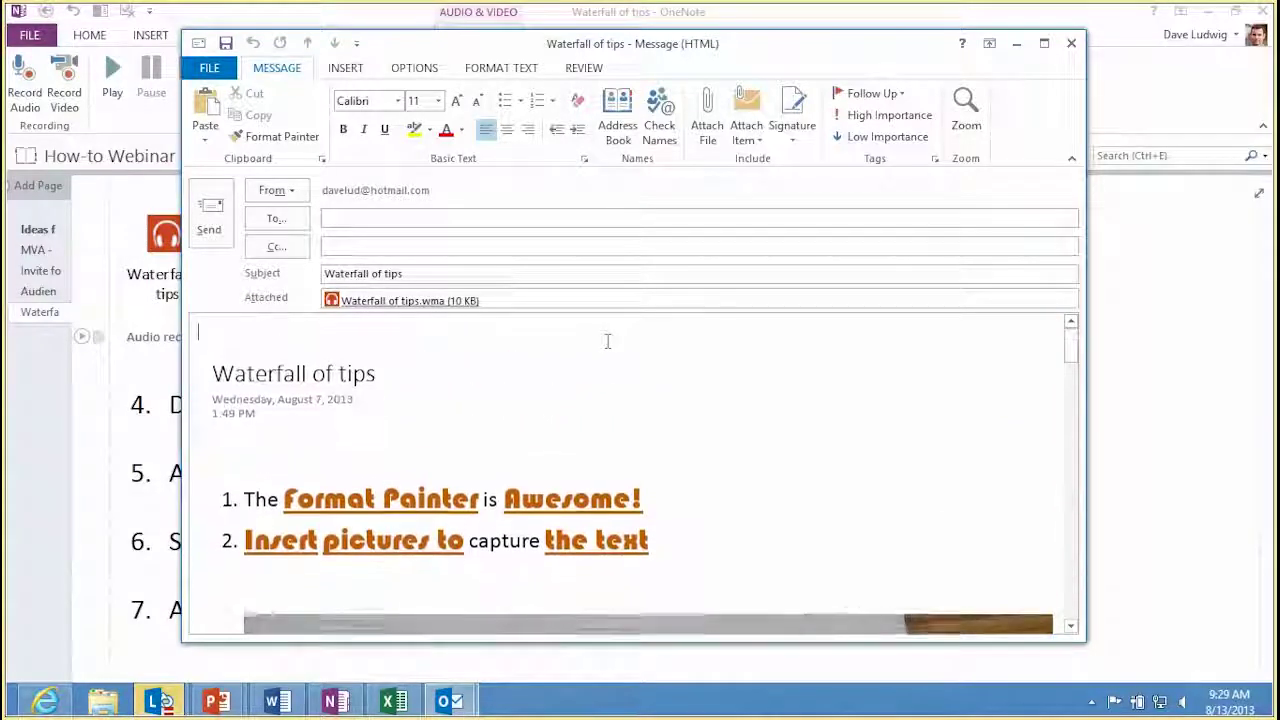